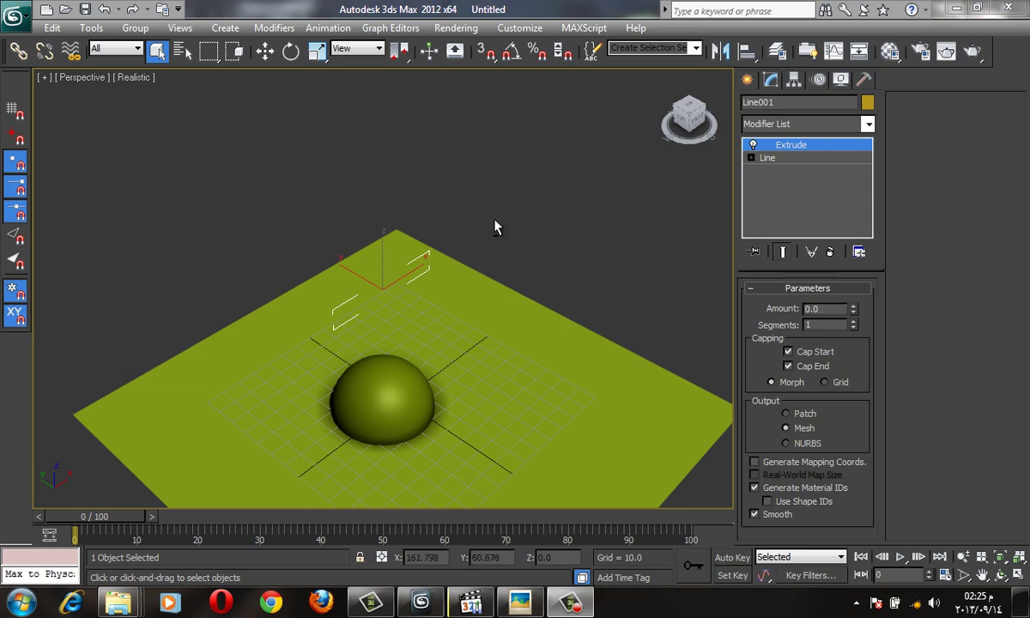
Step: Set the line's Extrude amount to 75 to form a slab
mouse_move(495, 228)
alt+middle_down()
mouse_move(472, 193)
mouse_move(448, 234)
mouse_move(349, 265)
mouse_move(360, 198)
mouse_move(506, 184)
alt+middle_up()
key(F4)
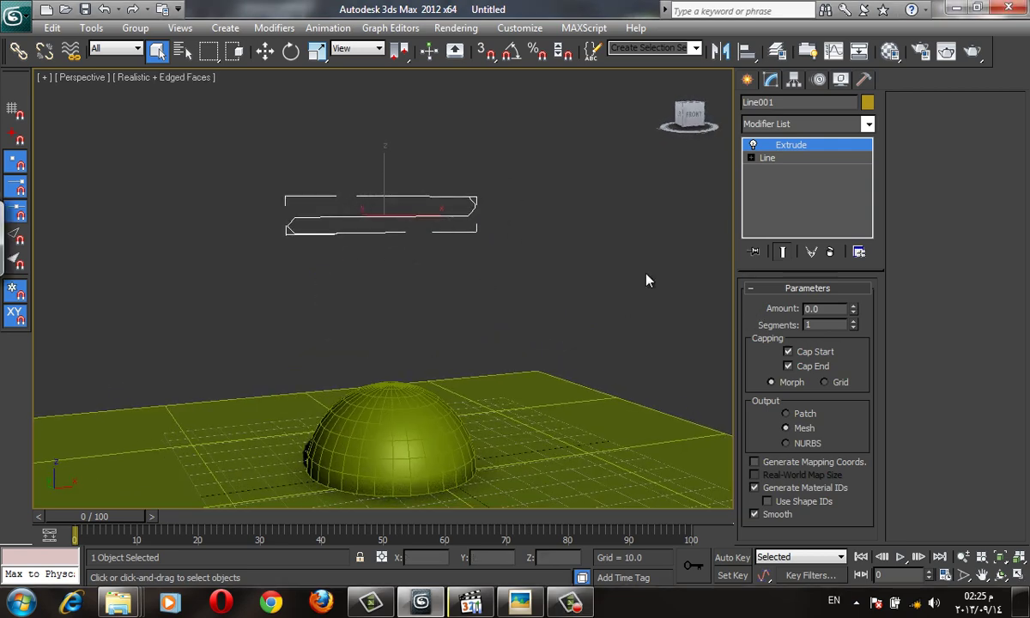
alt+middle_drag(646, 281, 543, 276)
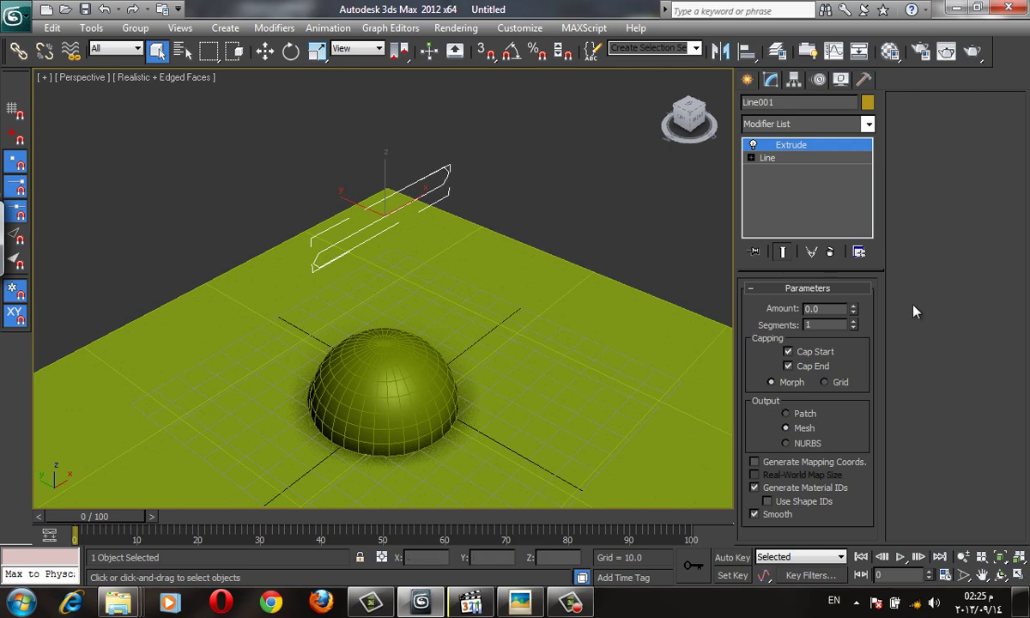
drag(853, 311, 824, 184)
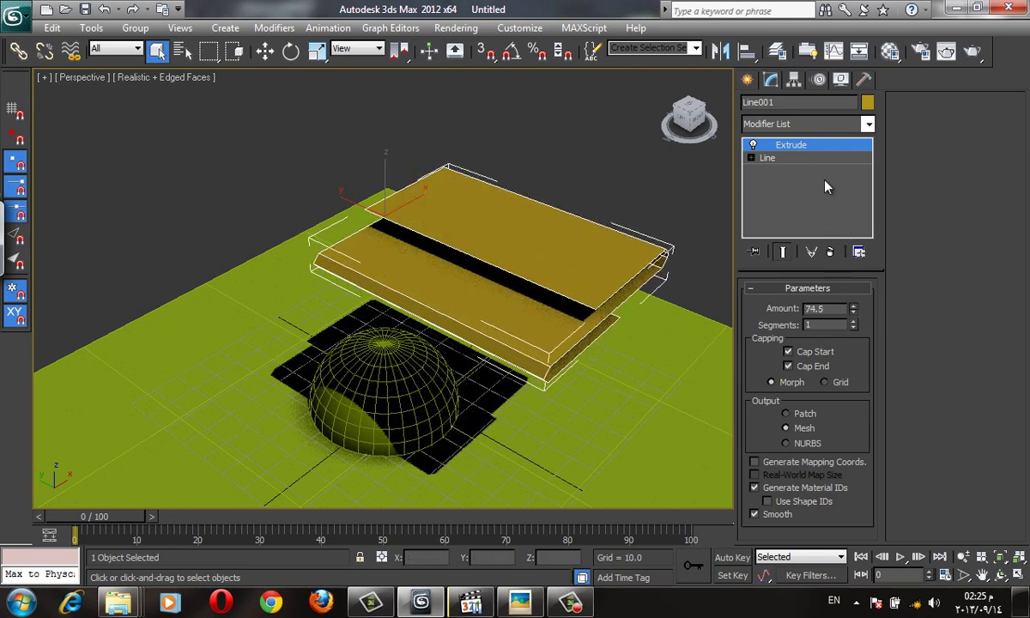
Step: Add a Shell modifier with an Outer Amount of 0.92
click(831, 124)
text(shell)
key(Return)
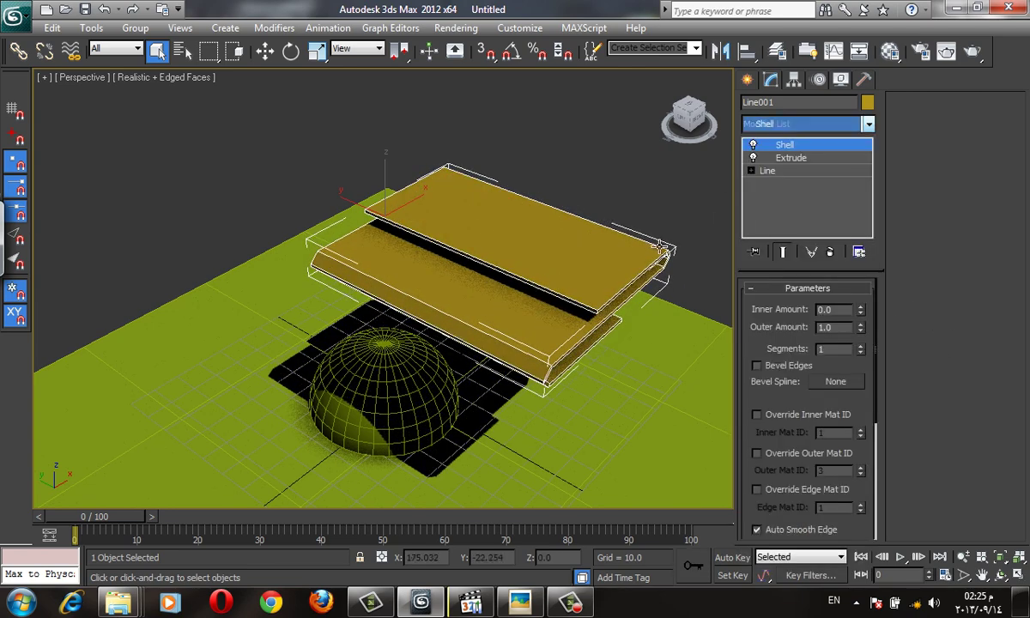
alt+middle_drag(603, 222, 614, 225)
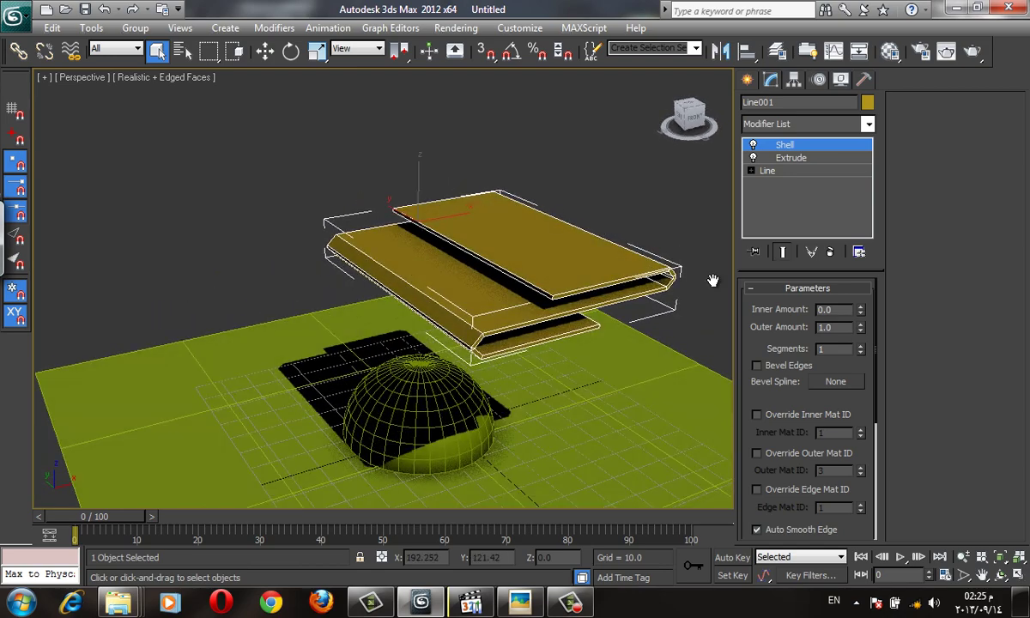
click(861, 330)
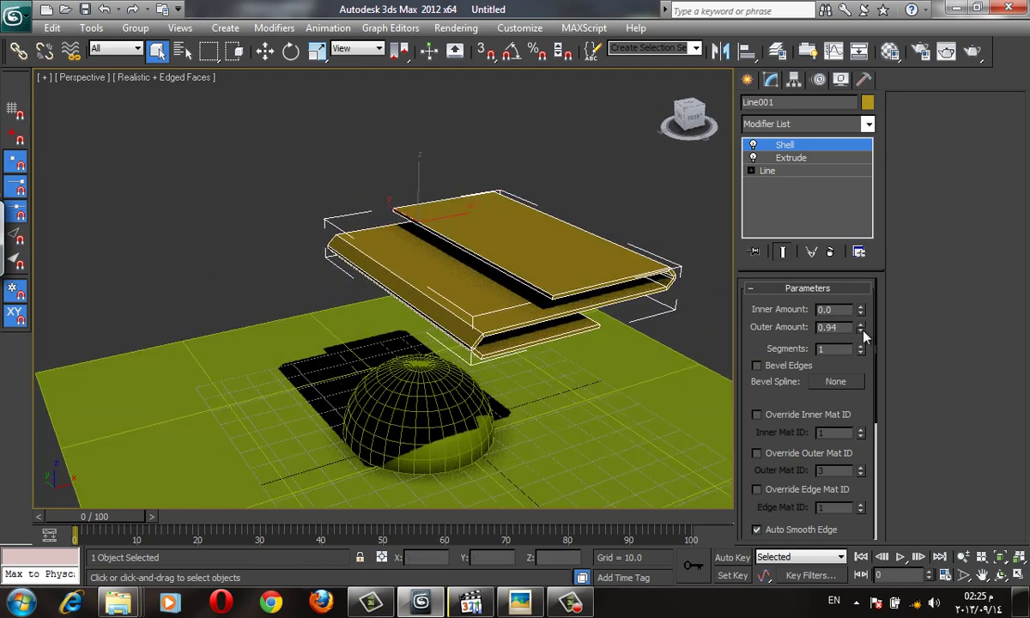
click(861, 332)
click(861, 332)
scroll(460, 196, up, 2)
key(F4)
scroll(591, 207, up, 3)
scroll(533, 226, down, 2)
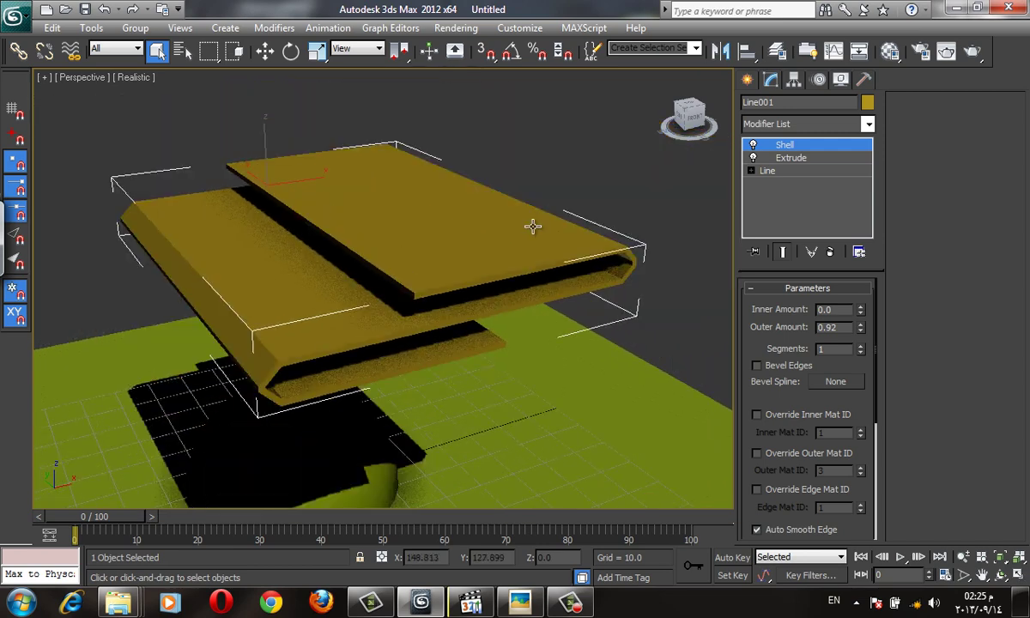
key(F4)
Step: Raise the Extrude modifier's segments to 25
click(812, 158)
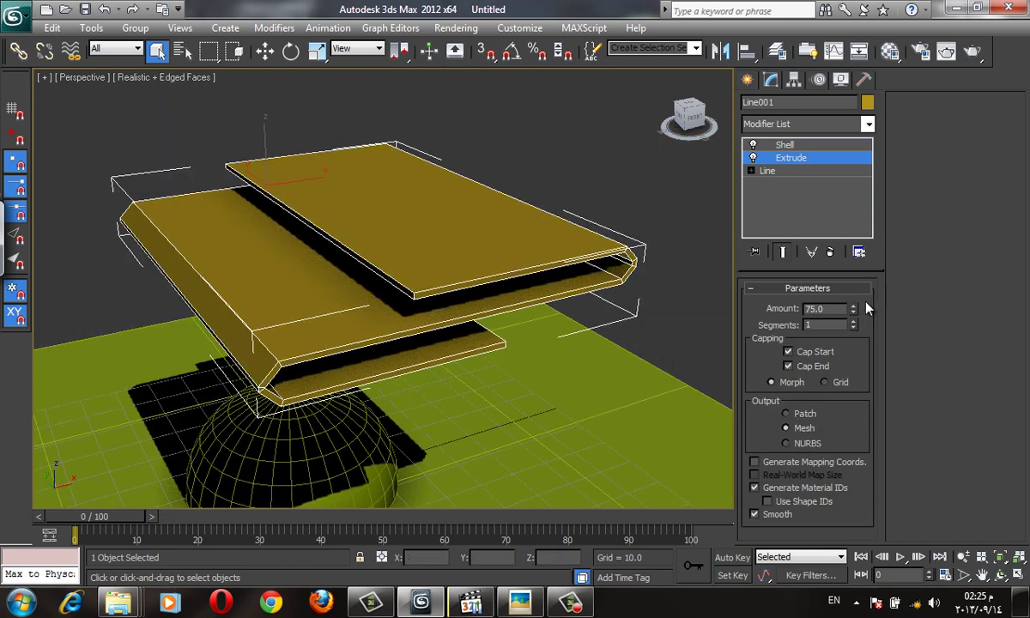
drag(856, 327, 799, 157)
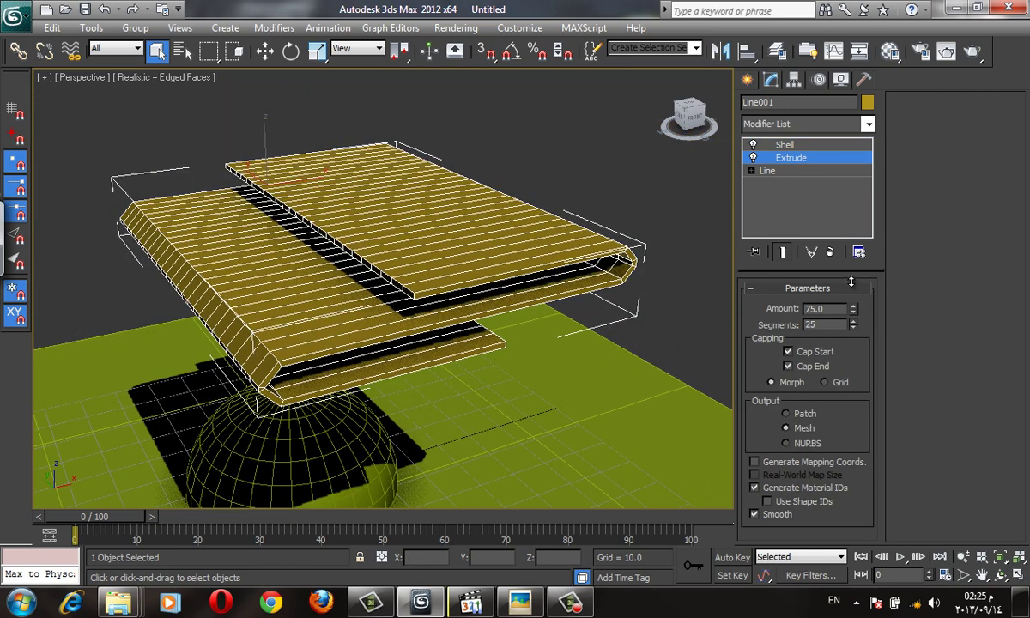
click(800, 174)
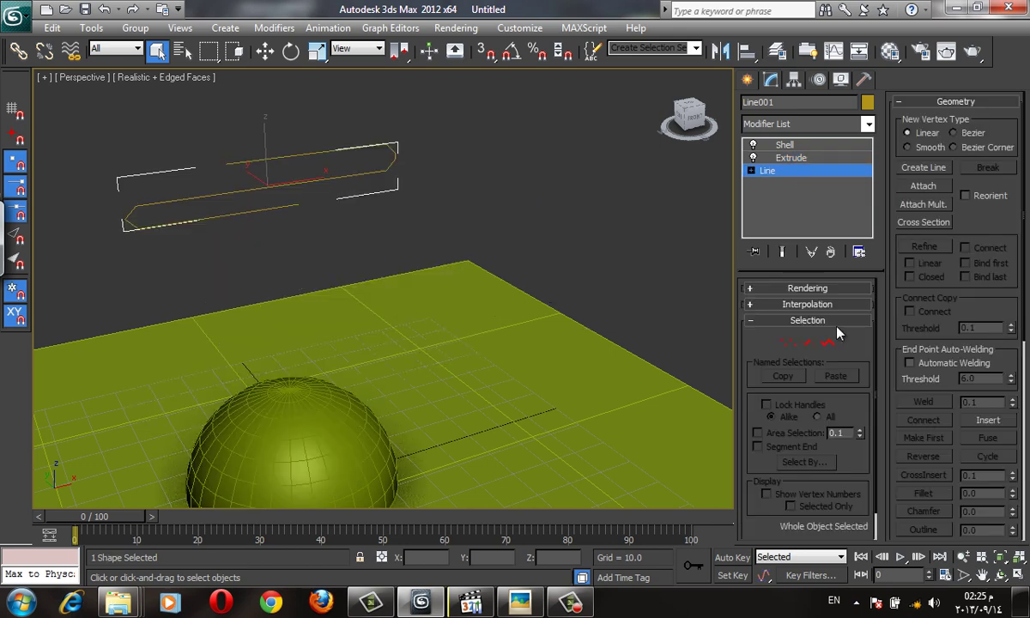
Step: With Show End Result on, uncheck Optimize and set the line's interpolation Steps to 18
middle_drag(553, 231, 594, 242)
key(F3)
click(785, 251)
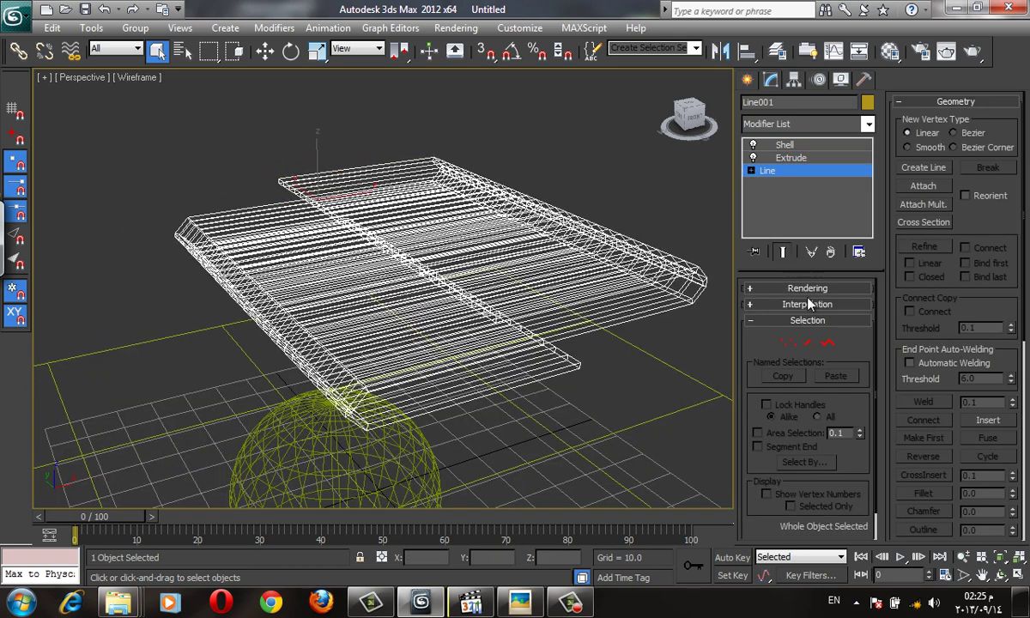
click(808, 304)
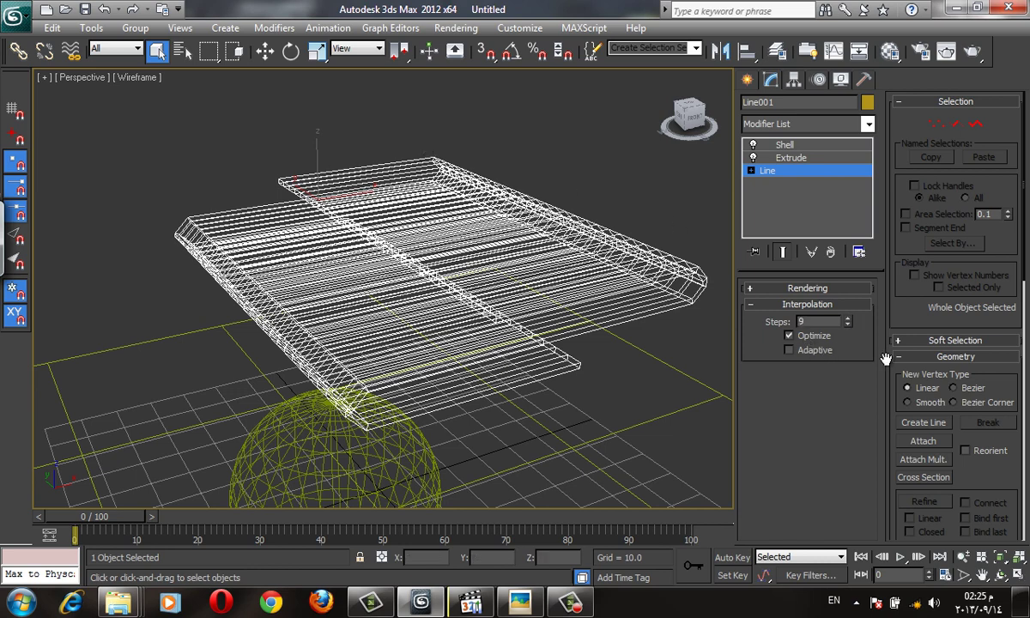
click(820, 336)
key(F3)
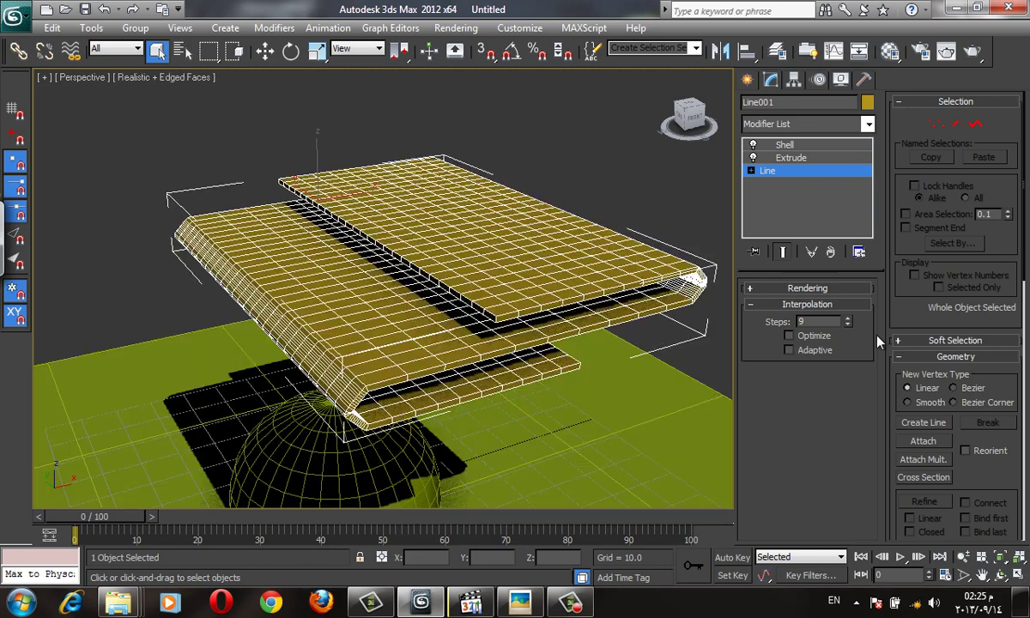
drag(848, 319, 848, 320)
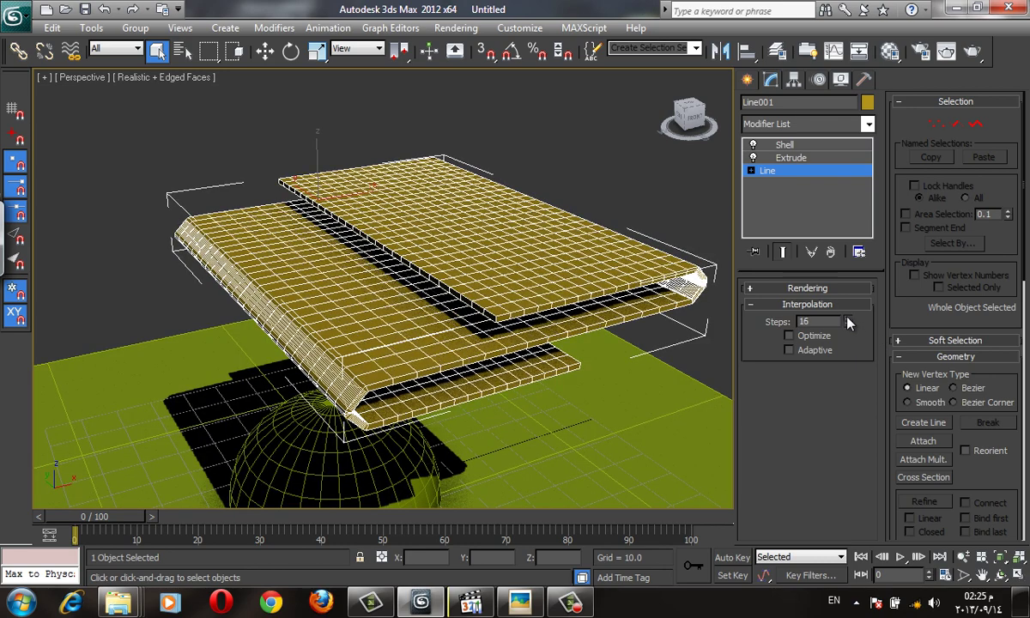
key(F4)
key(F4)
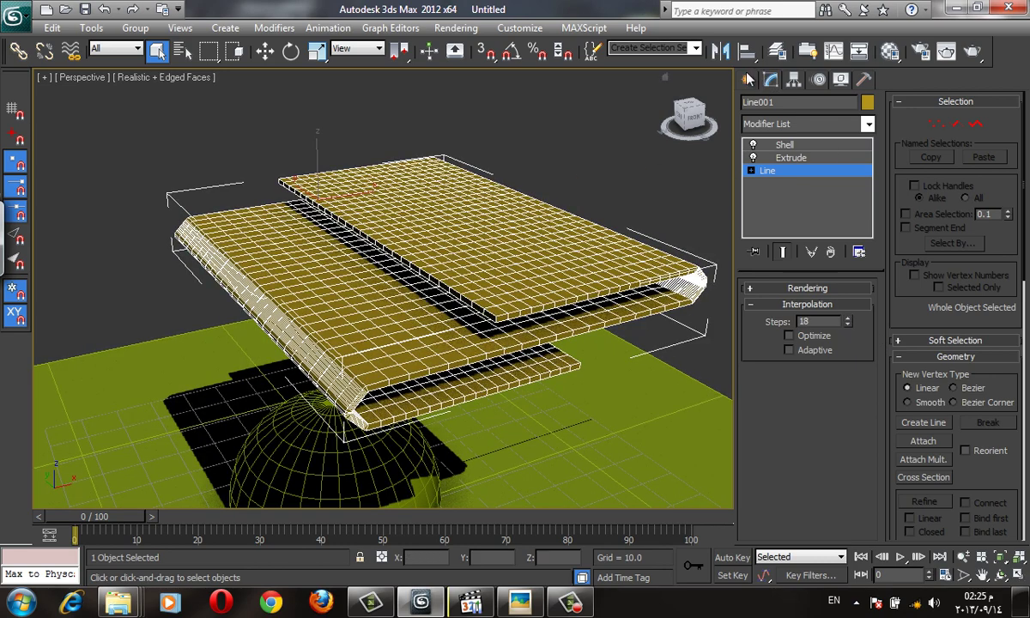
click(748, 79)
click(771, 79)
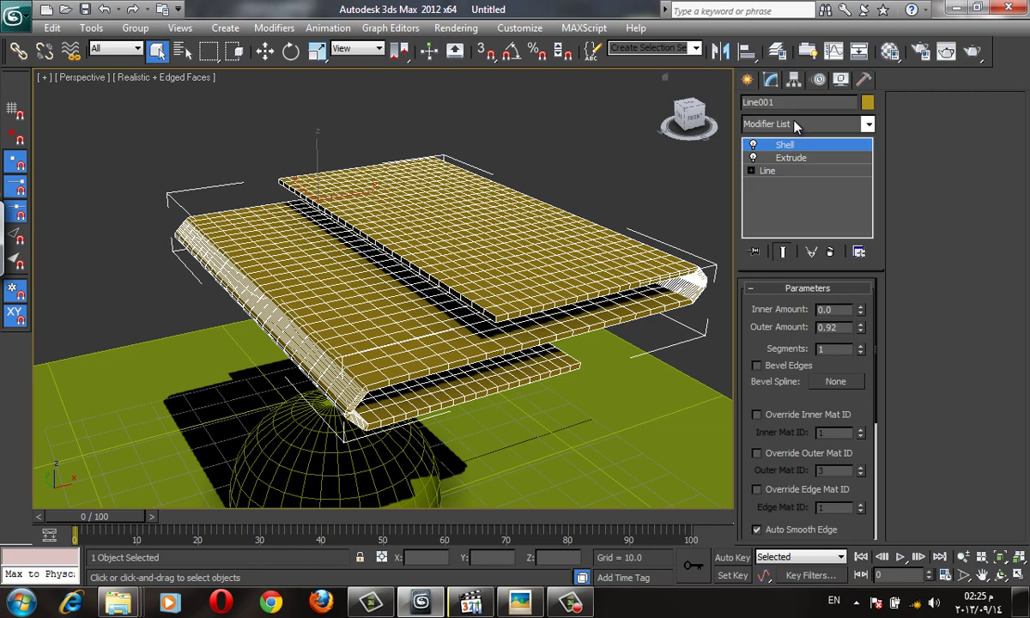
Step: Thin the Shell's Outer Amount to 0.37
click(826, 158)
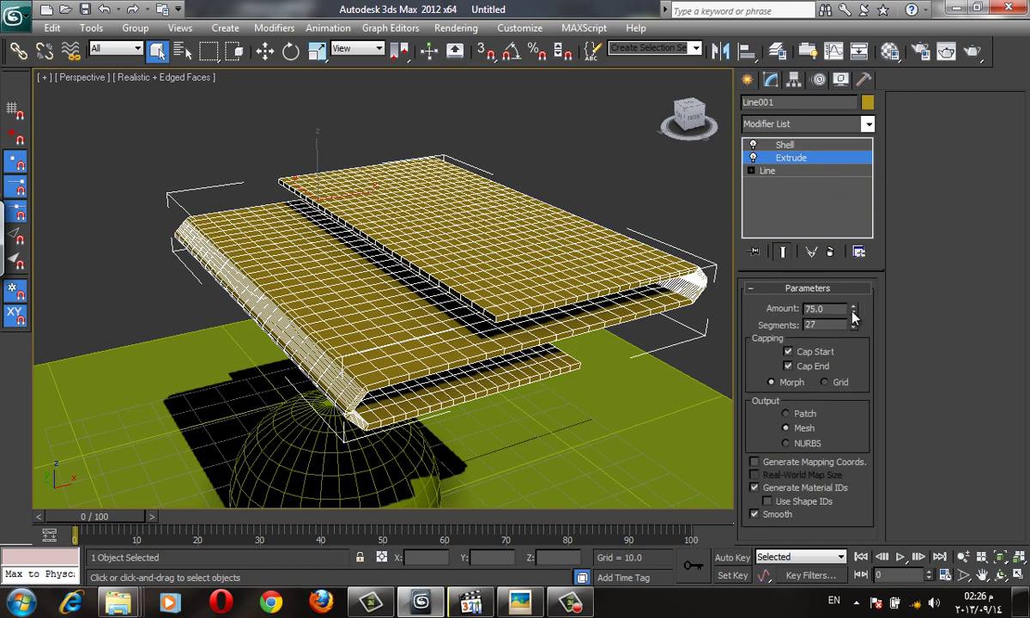
click(816, 145)
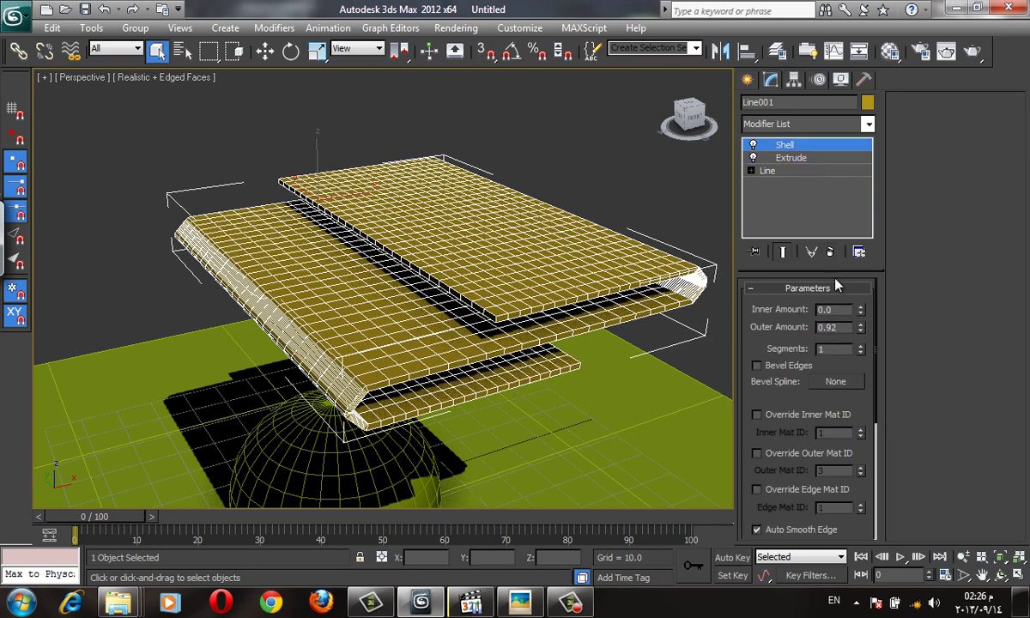
drag(862, 333, 862, 369)
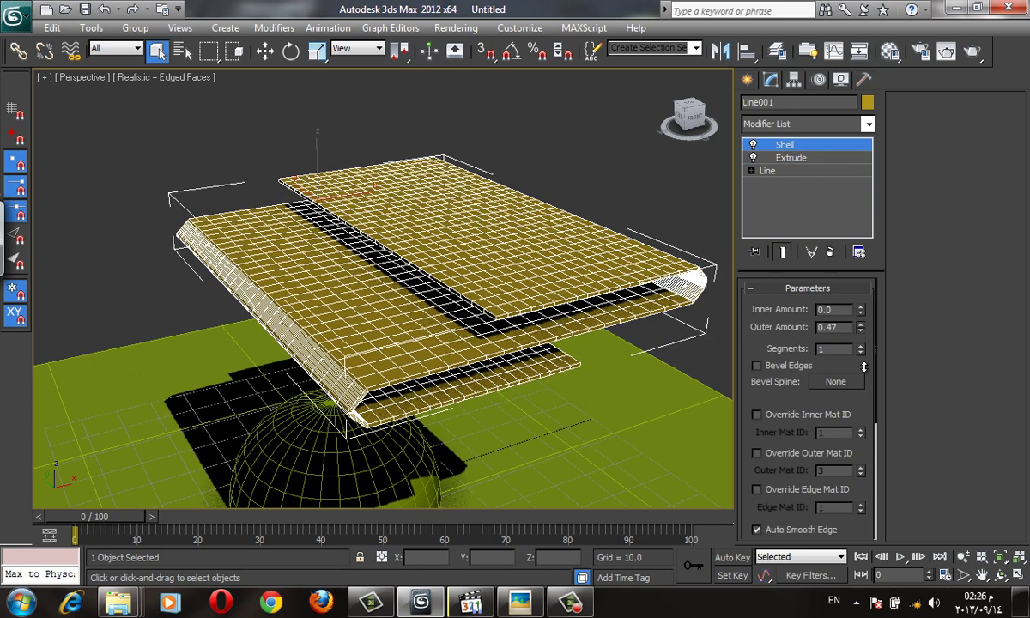
Step: Check the Create panel's object categories and try a camera view, dismissing the no-cameras message
click(748, 79)
click(753, 106)
click(773, 129)
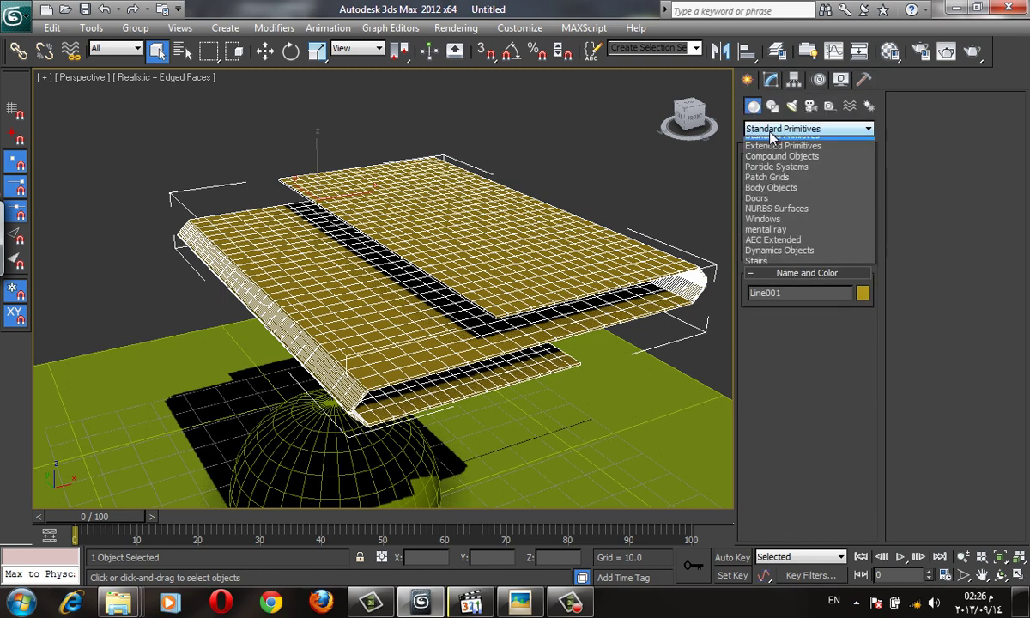
click(771, 135)
key(c)
key(Return)
click(771, 79)
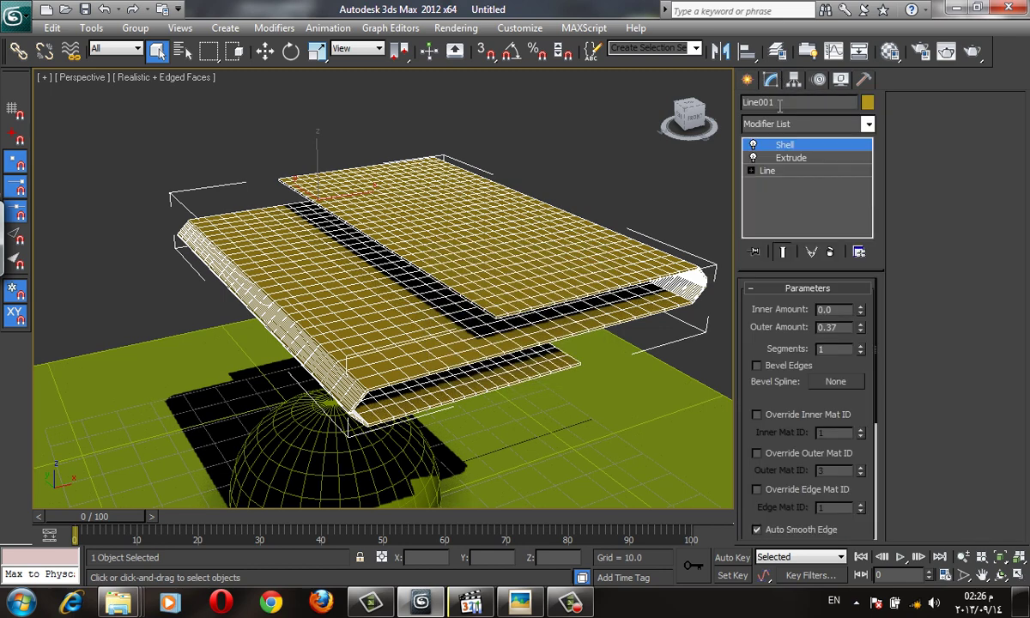
Step: Remove a mistakenly added Cap Holes modifier and reopen the Modifier List
click(790, 125)
scroll(798, 150, down, 5)
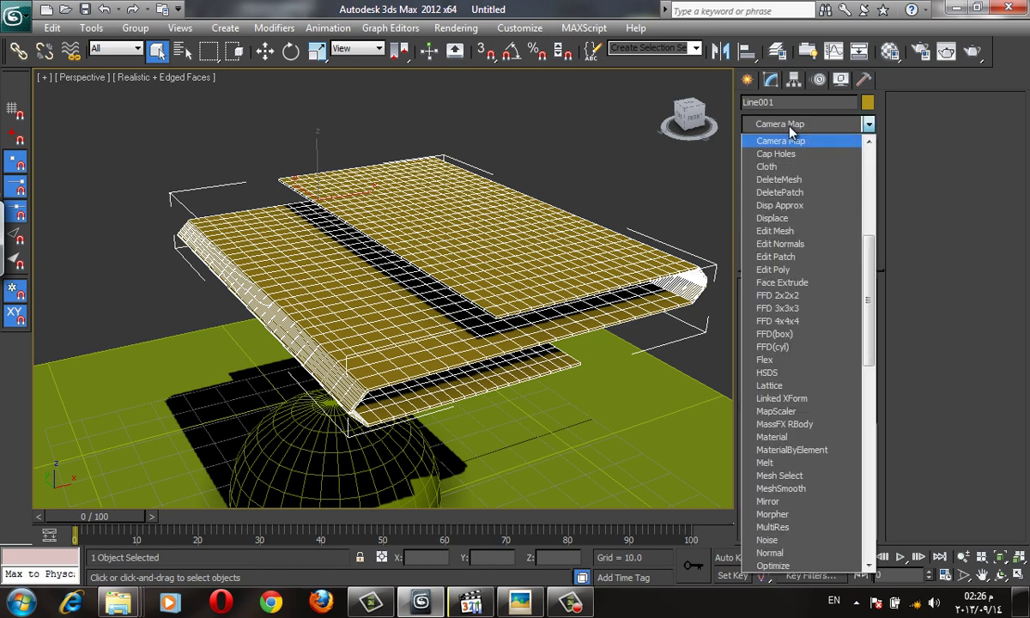
click(803, 147)
click(831, 251)
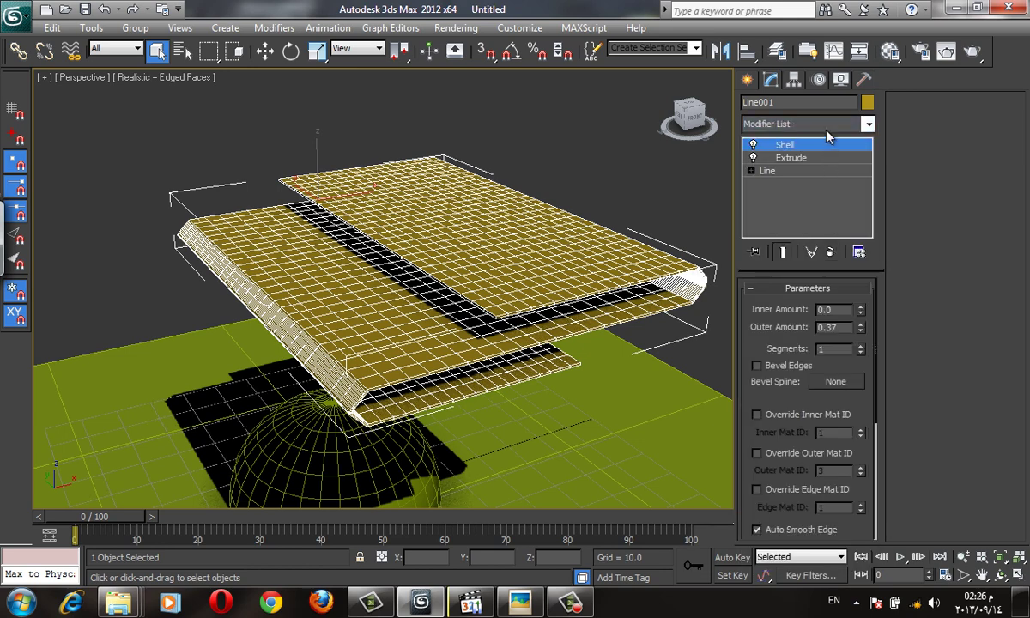
click(775, 121)
scroll(762, 130, down, 7)
Step: Add a Cloth modifier and set Line001 to Cloth in Object Properties
click(813, 142)
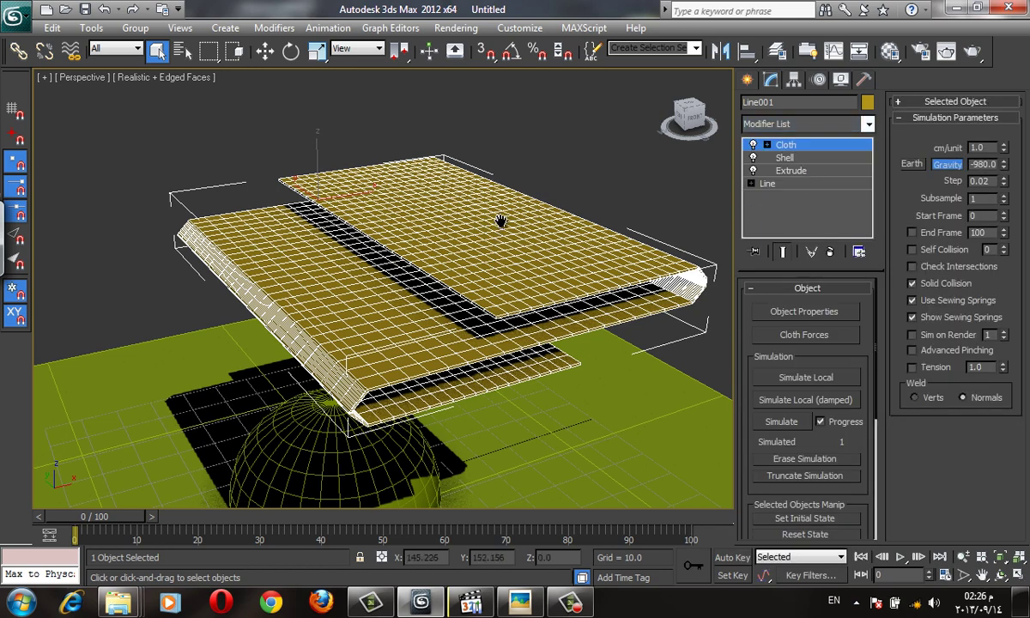
click(805, 311)
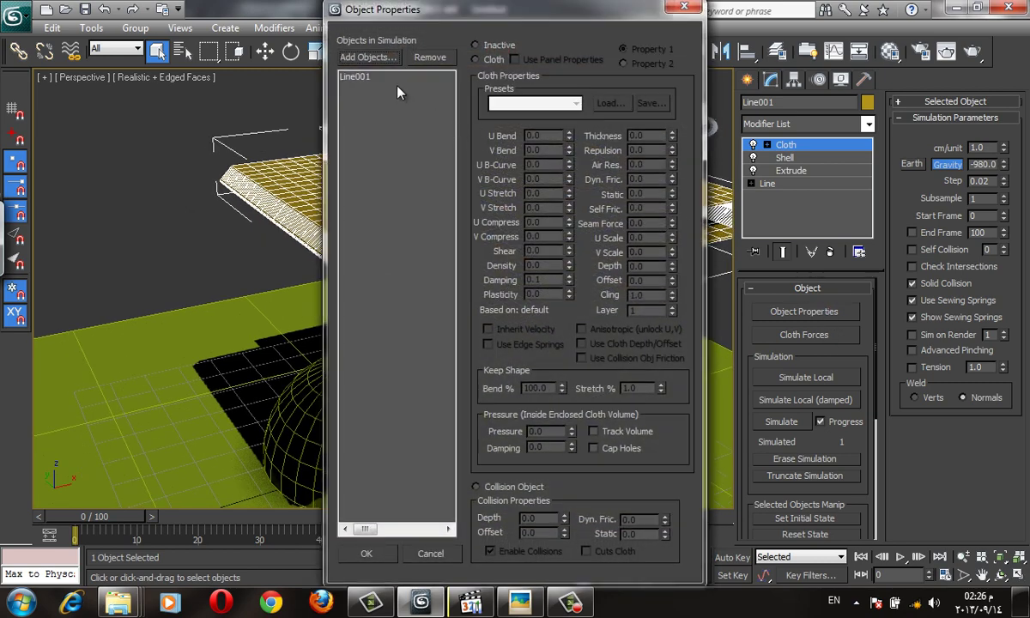
click(361, 77)
click(476, 60)
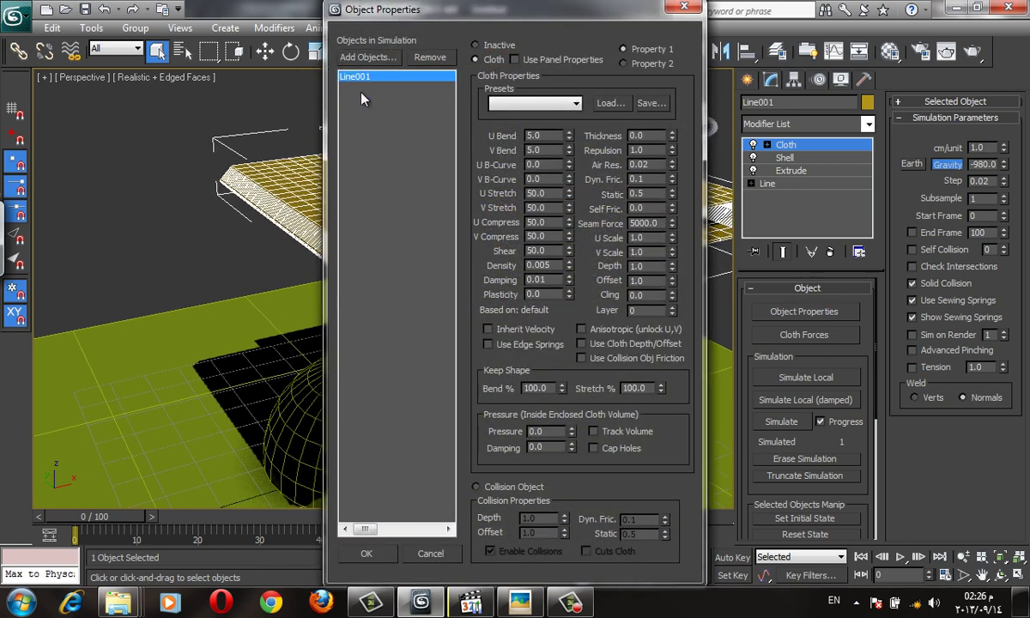
Step: Add Plane001 and Sphere001 to the simulation as collision objects
click(367, 57)
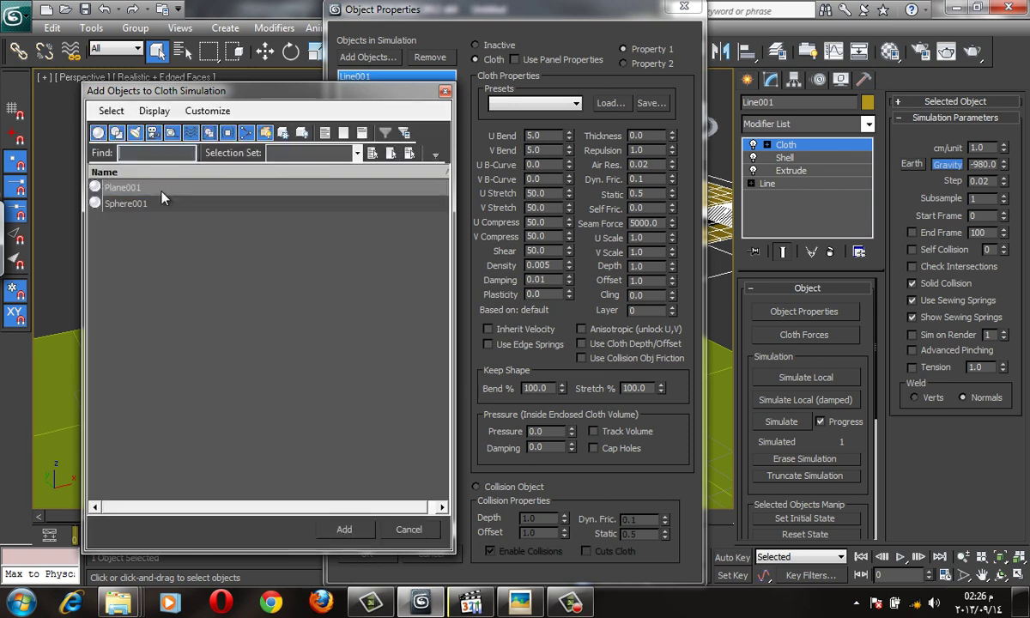
key(ctrl+a)
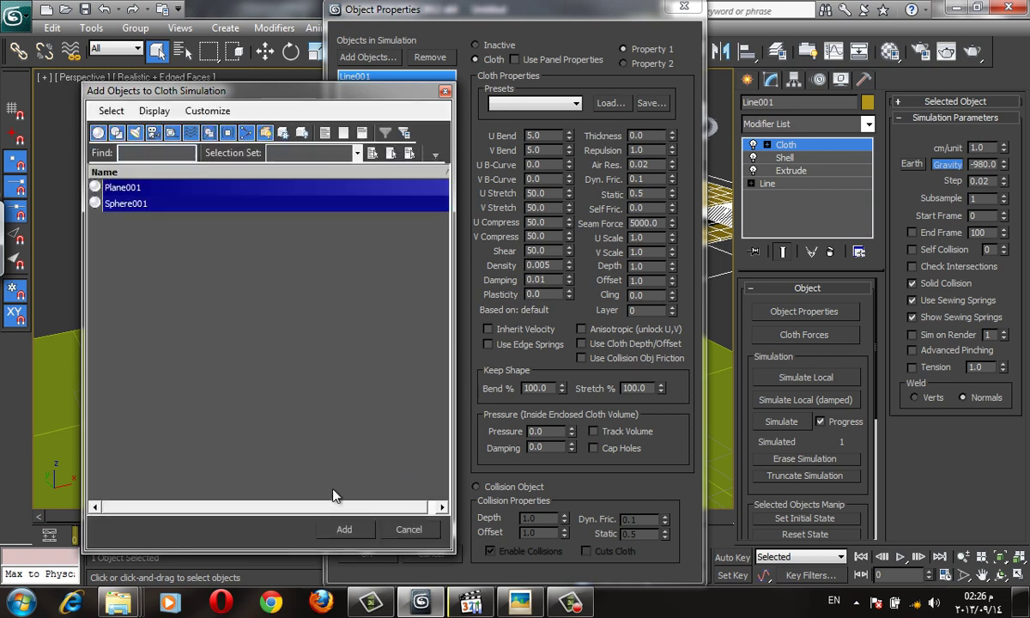
click(343, 529)
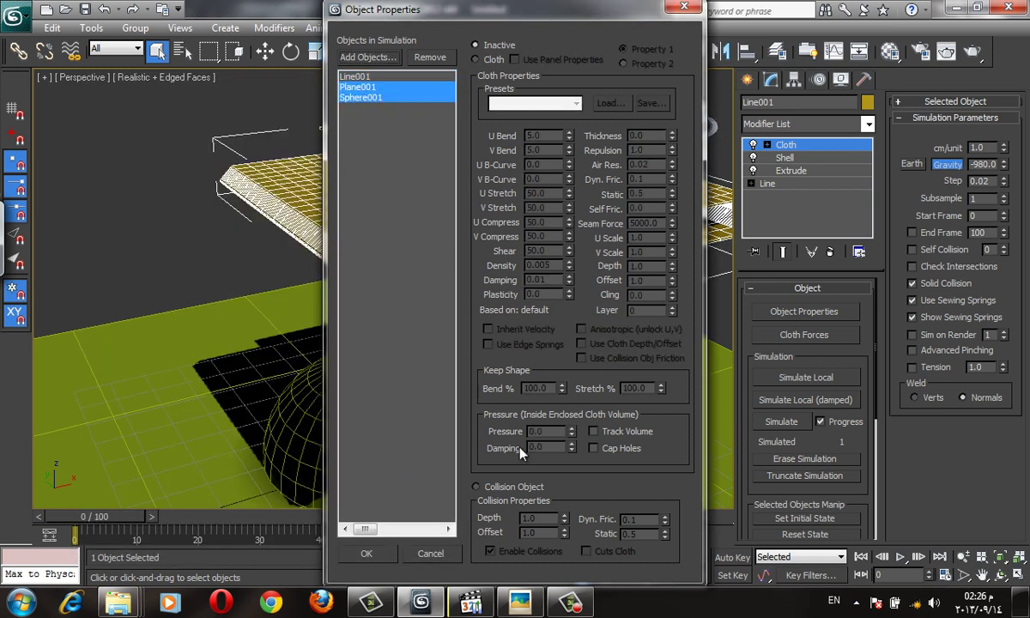
click(507, 488)
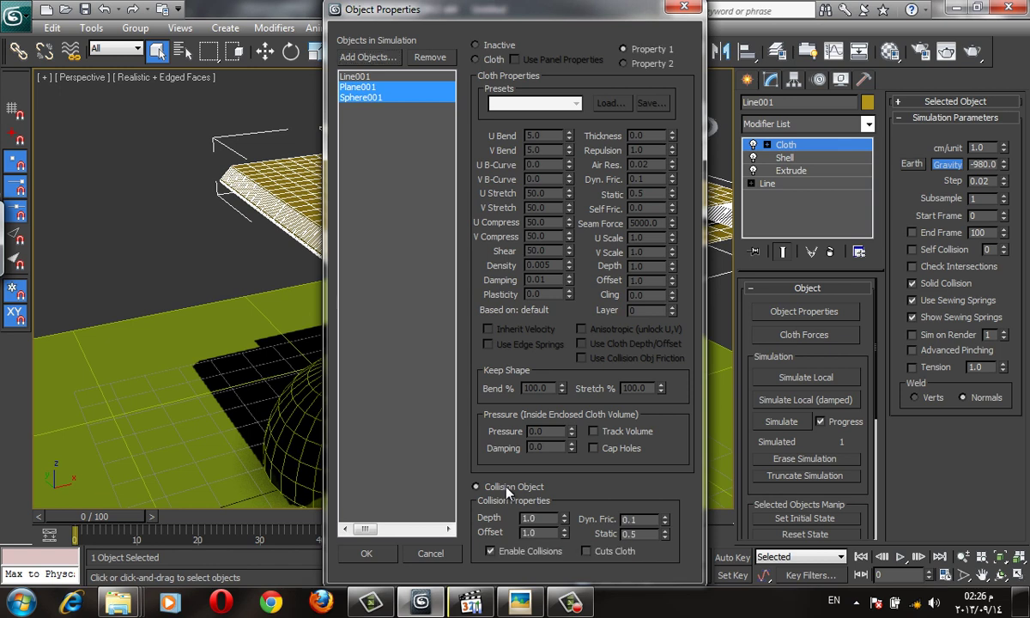
Step: Apply the Cotton cloth preset to Line001
click(357, 77)
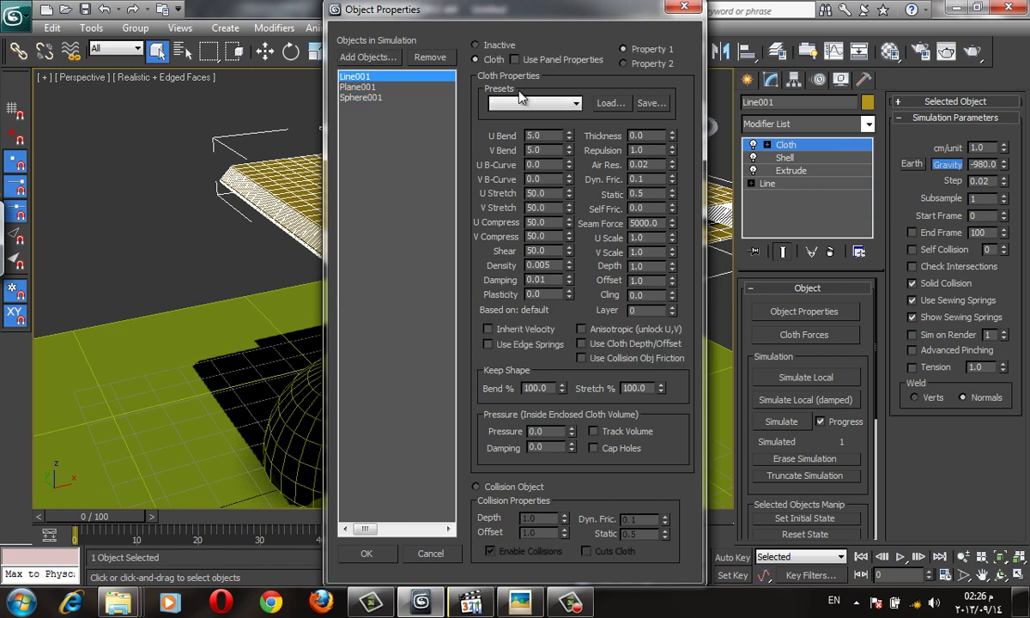
click(534, 103)
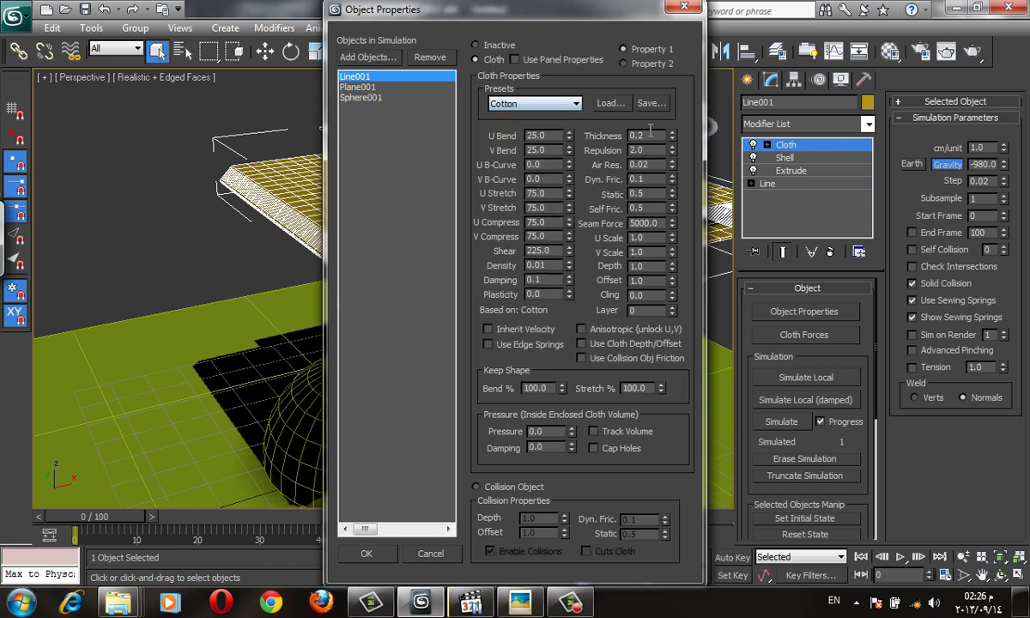
click(502, 139)
Step: Confirm the cloth settings, frame the slabs, then run Simulate Local and stop it partway
click(367, 554)
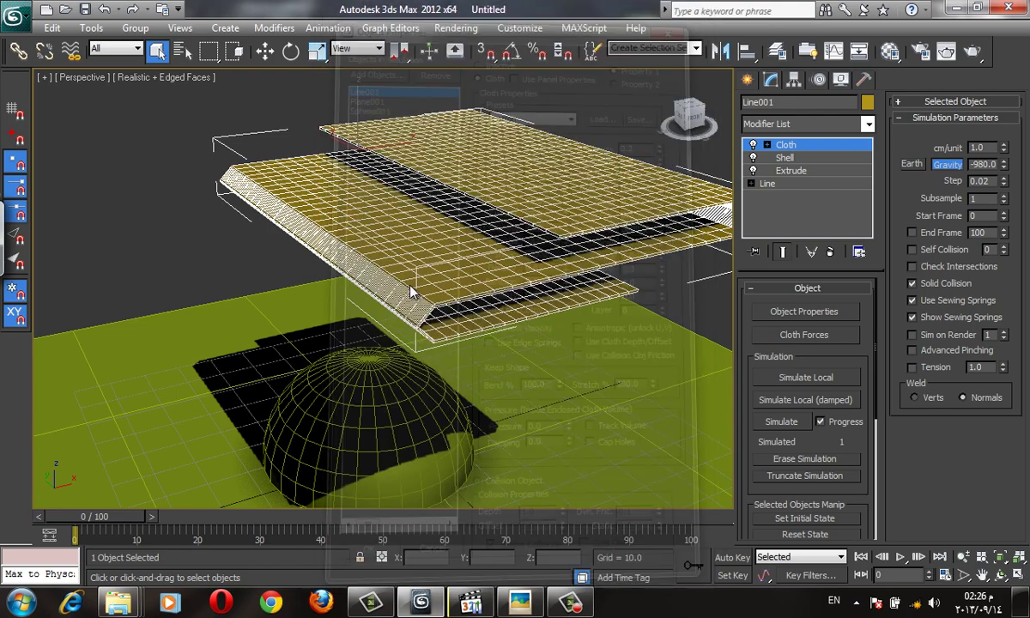
mouse_move(386, 240)
middle_down()
mouse_move(415, 243)
mouse_move(423, 265)
middle_up()
scroll(424, 265, up, 1)
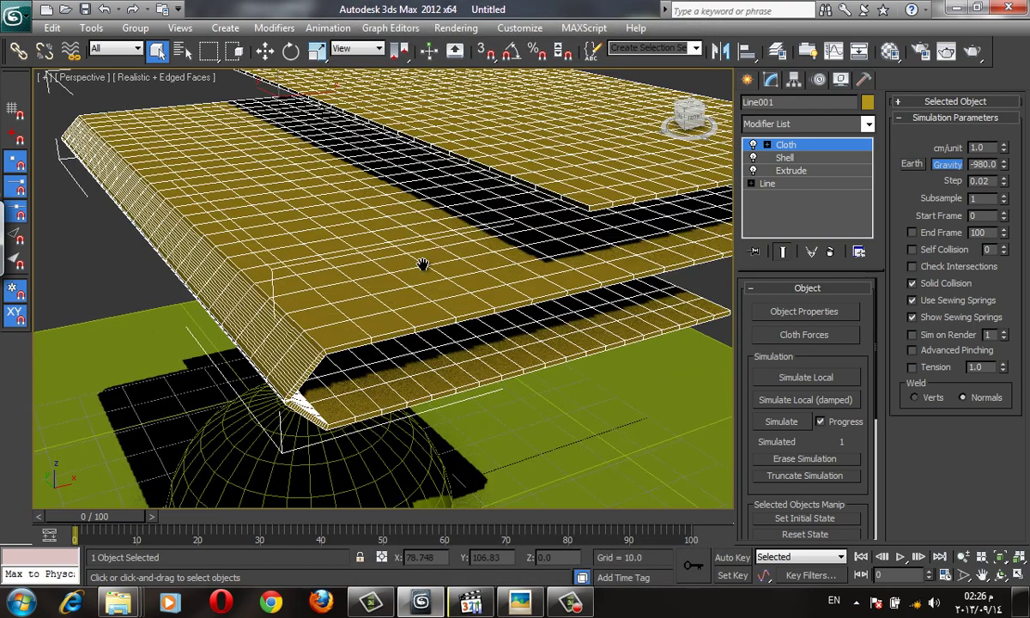
scroll(424, 266, up, 1)
scroll(423, 265, down, 1)
scroll(426, 265, down, 1)
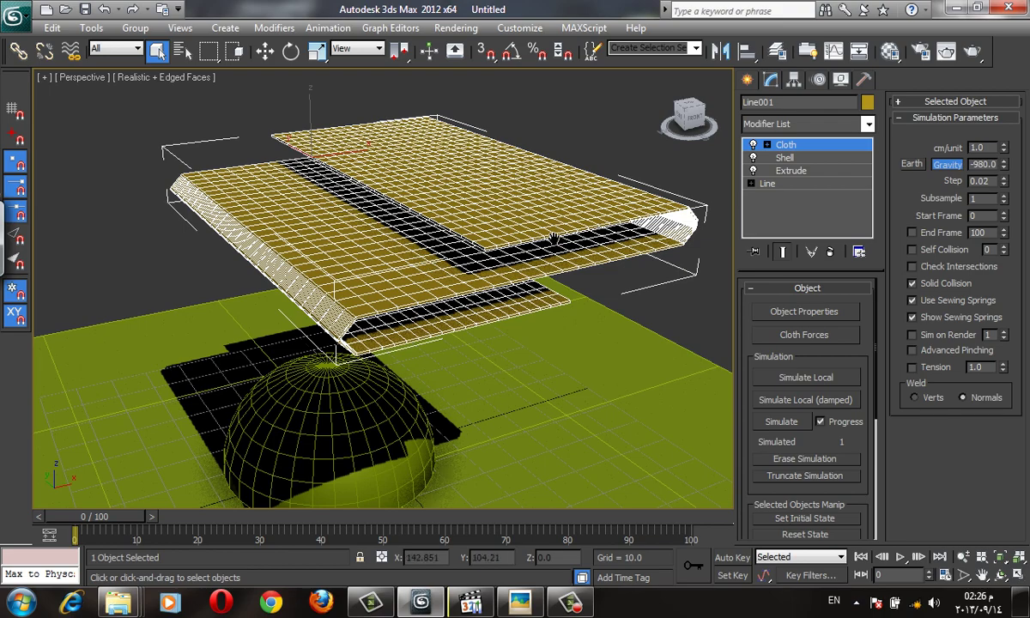
alt+middle_drag(427, 263, 589, 189)
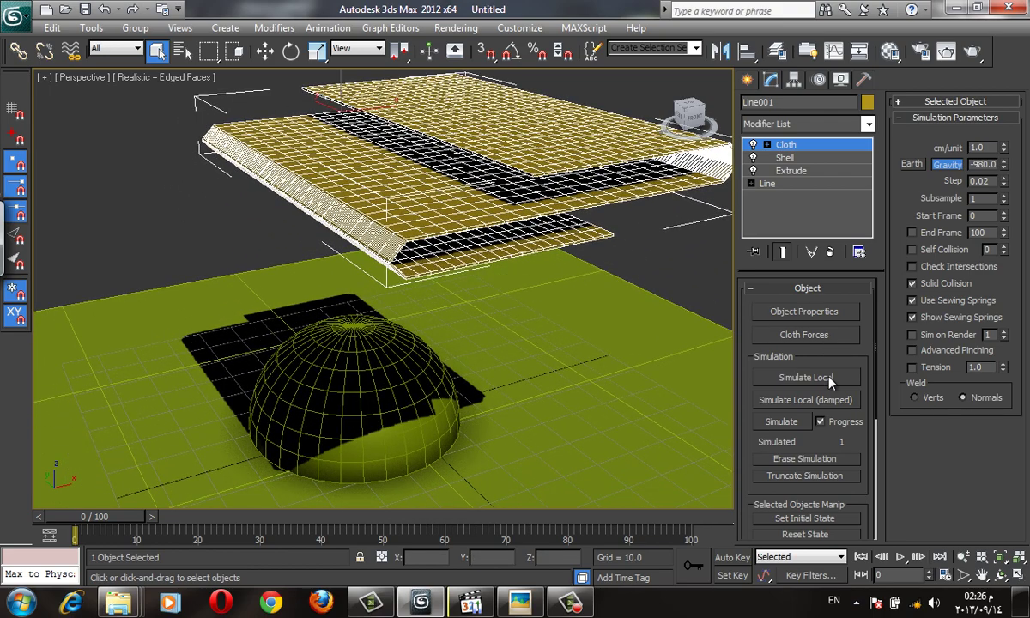
click(831, 383)
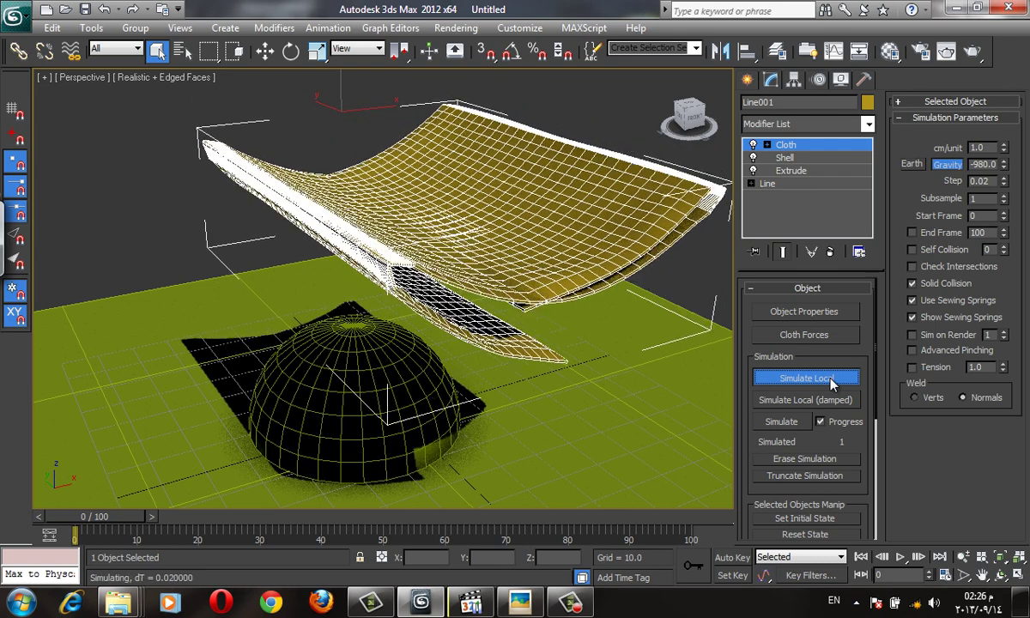
click(832, 382)
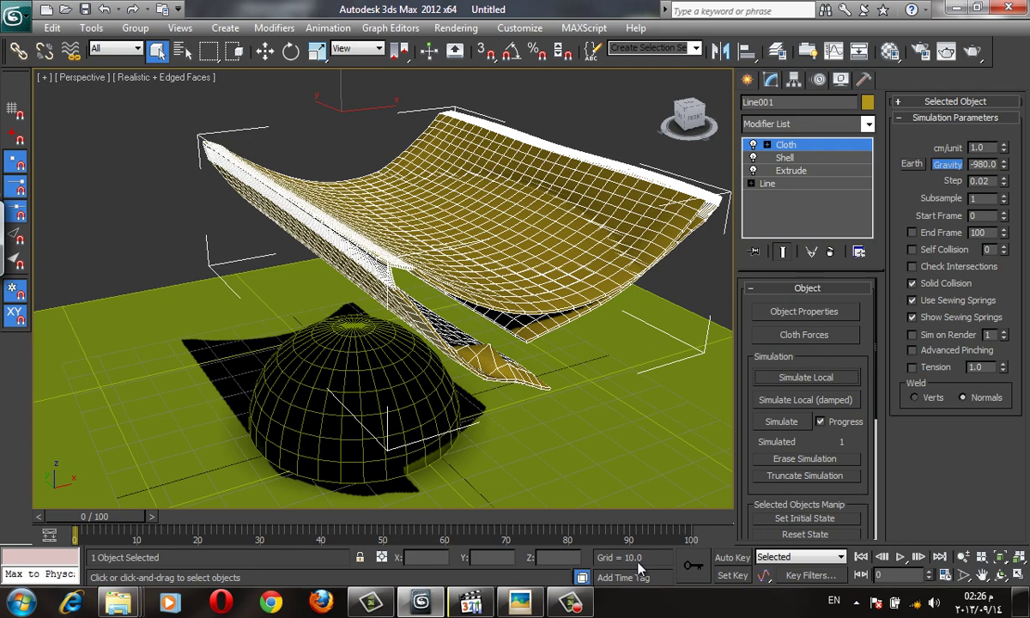
scroll(823, 421, down, 2)
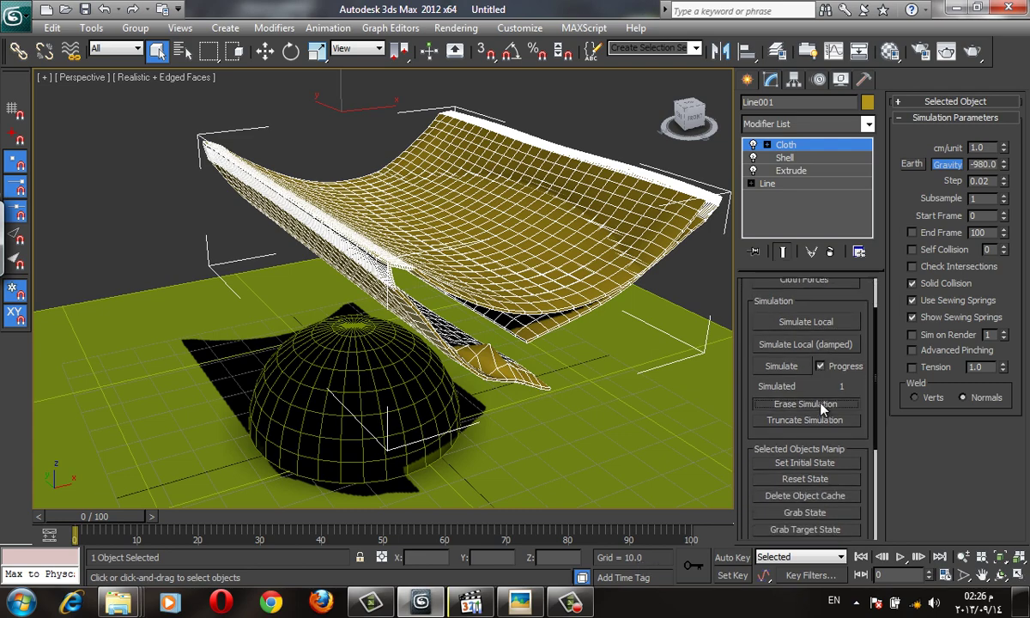
Step: Reset the cloth to its starting state and turn on Self Collision at 1
click(806, 480)
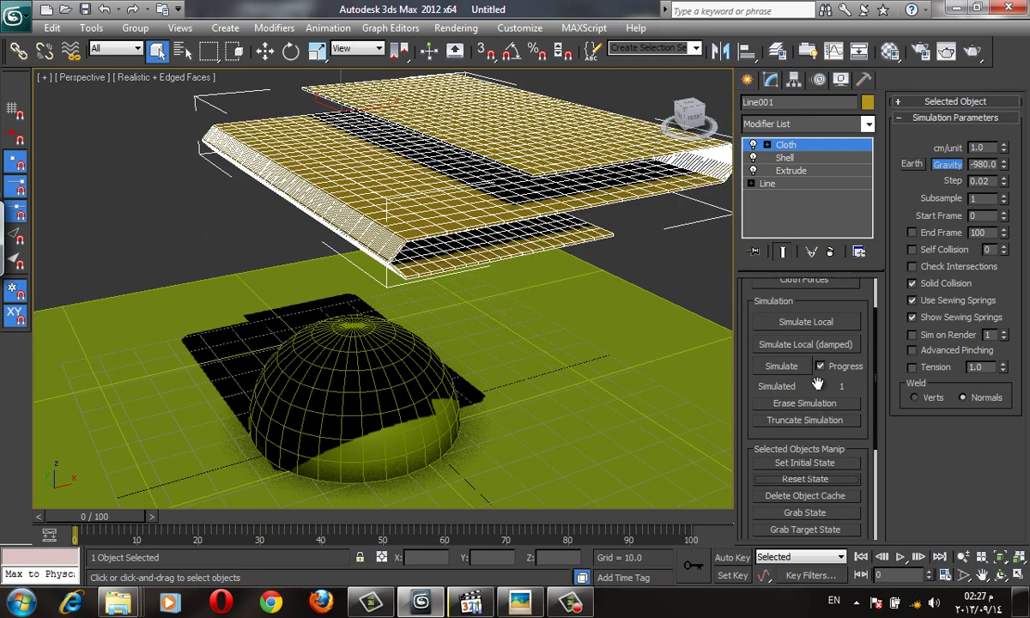
middle_drag(348, 165, 361, 191)
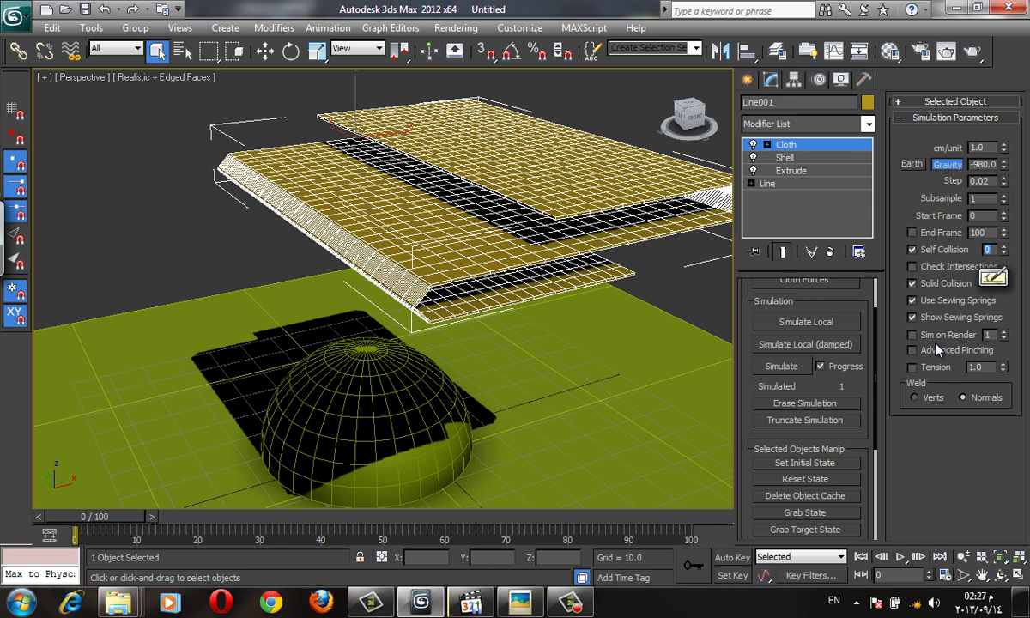
text(0.1)
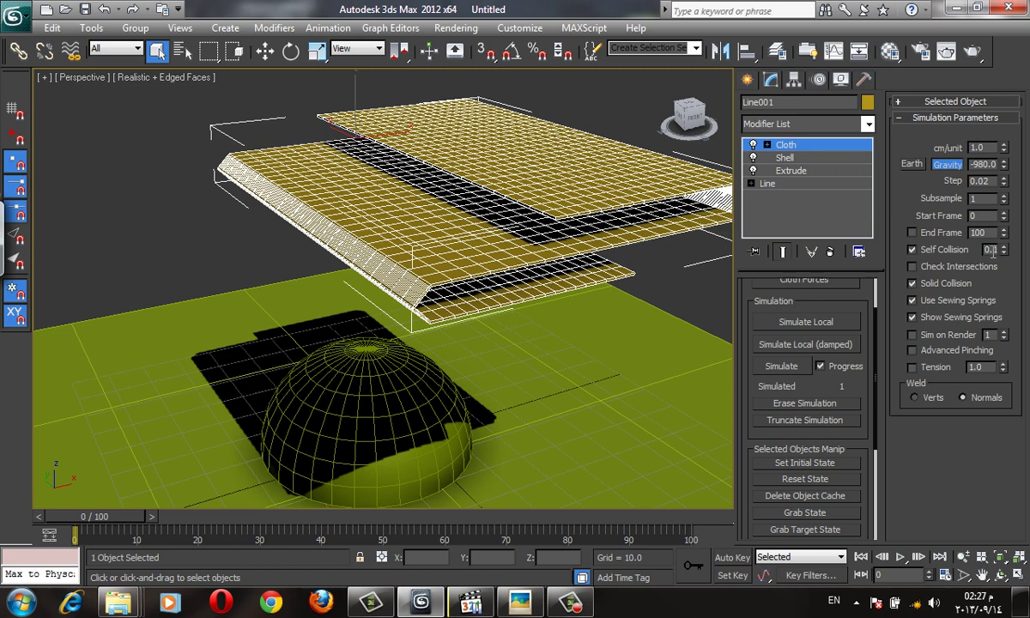
key(Return)
Step: Lower the Extrude segments and line interpolation steps, then restart Simulate Local
click(828, 158)
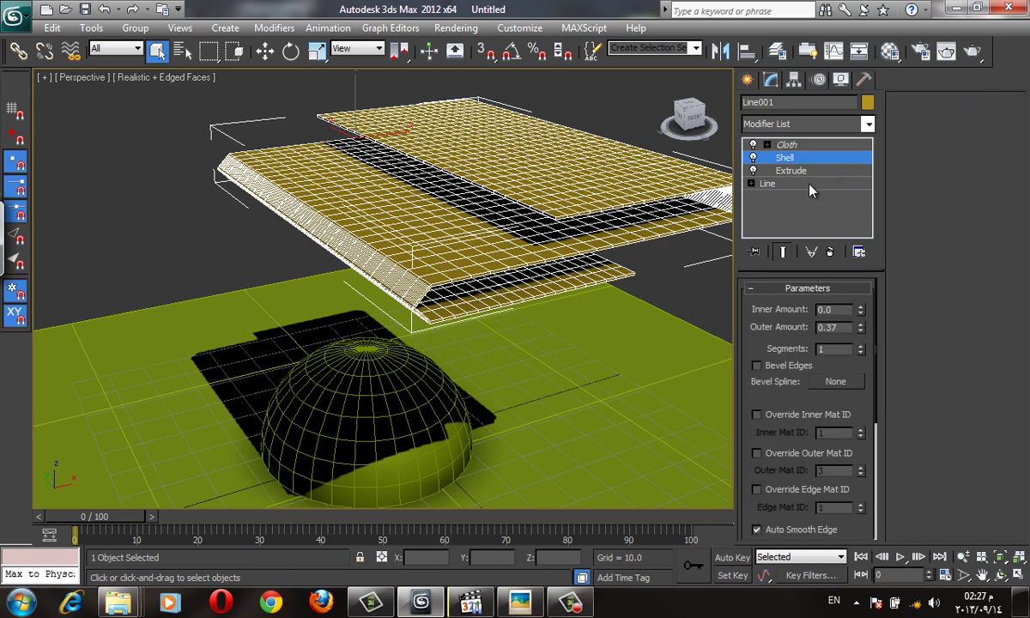
click(791, 171)
drag(853, 326, 859, 351)
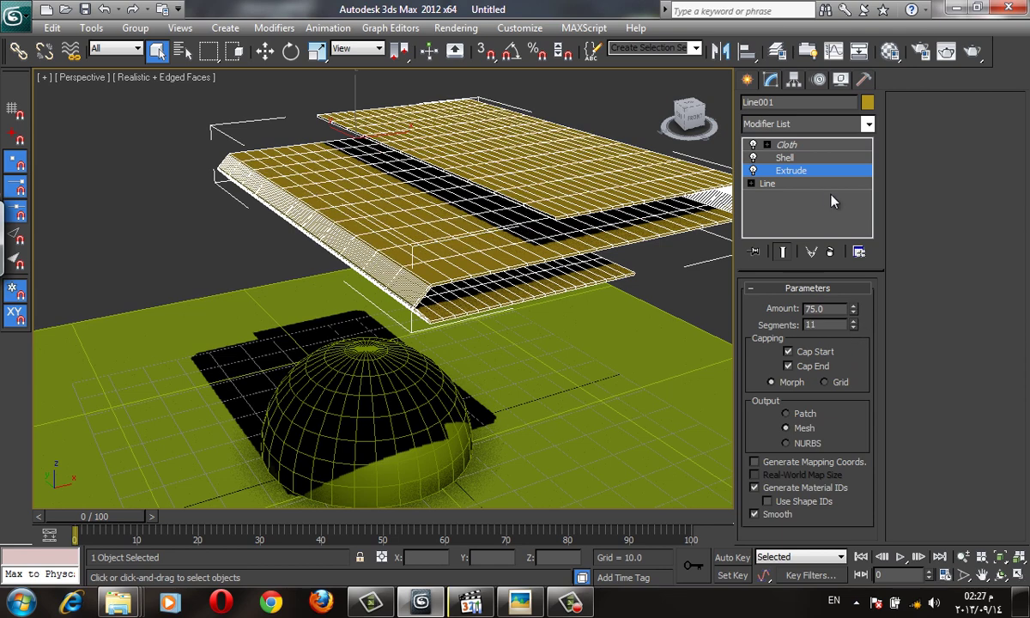
click(805, 184)
drag(848, 325, 848, 327)
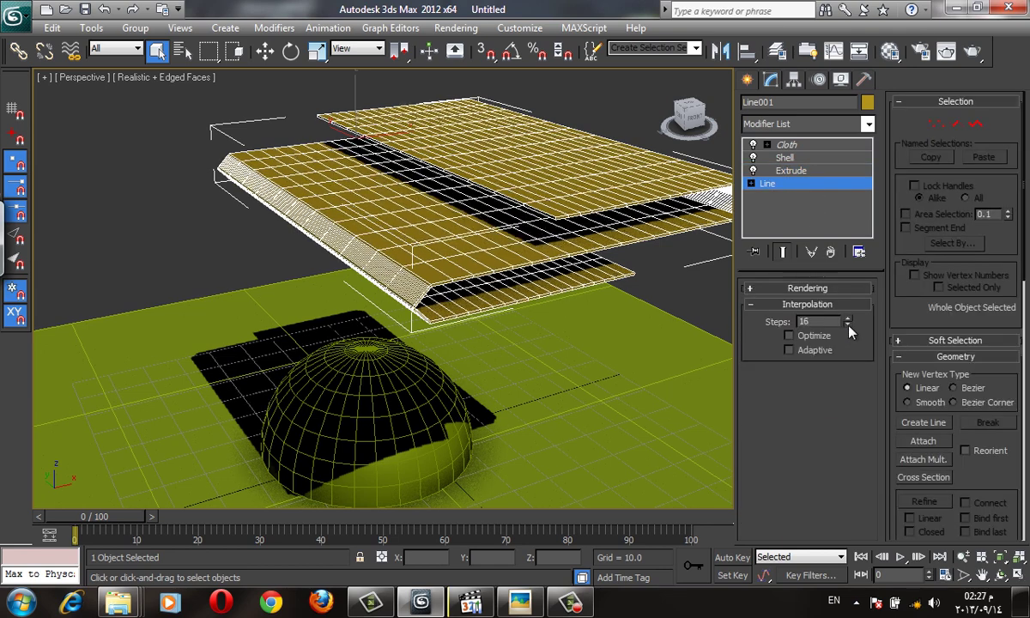
click(829, 146)
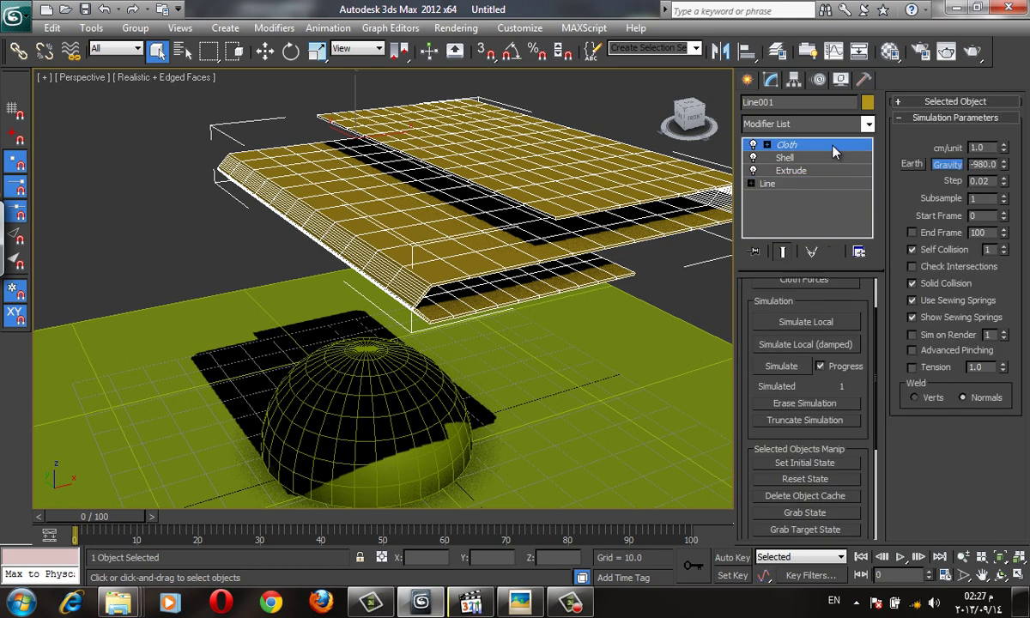
click(814, 322)
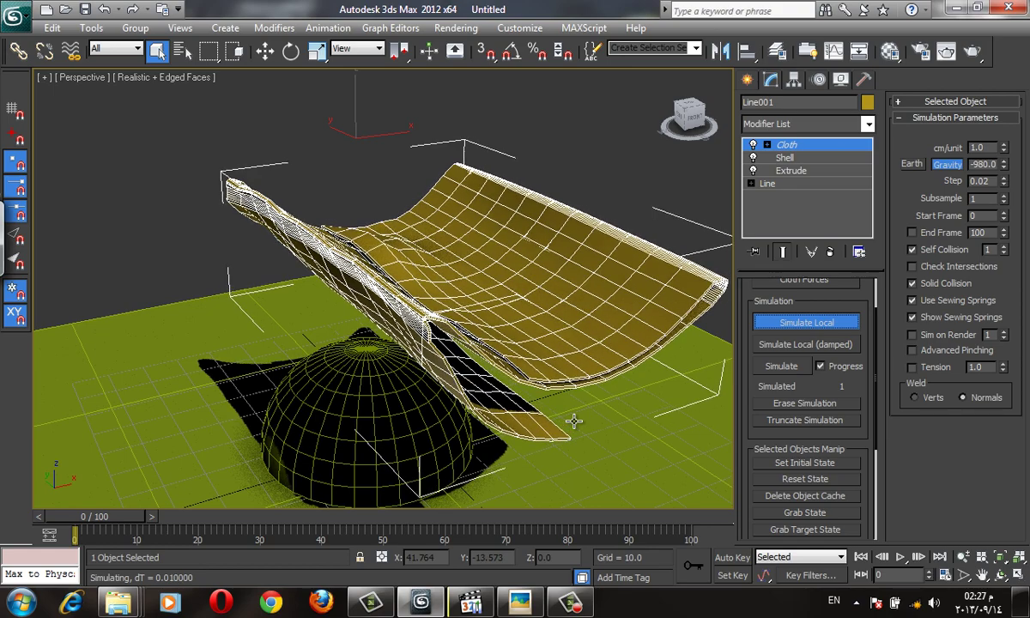
Step: Orbit, pan and zoom the Perspective view while the cloth drapes into a chair shape over the sphere
alt+middle_drag(574, 420, 513, 311)
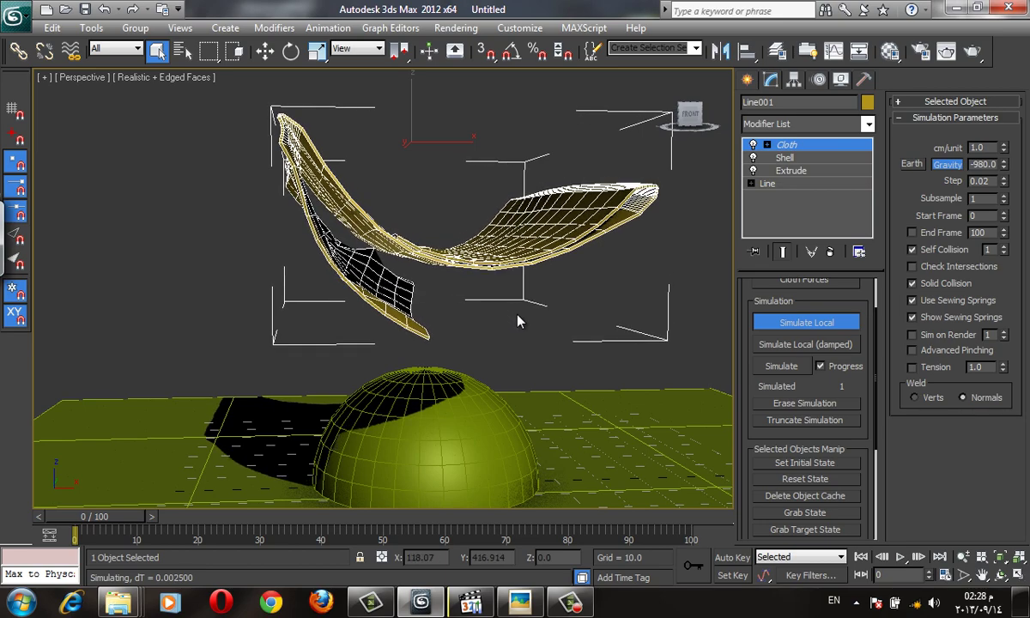
alt+middle_drag(529, 329, 564, 379)
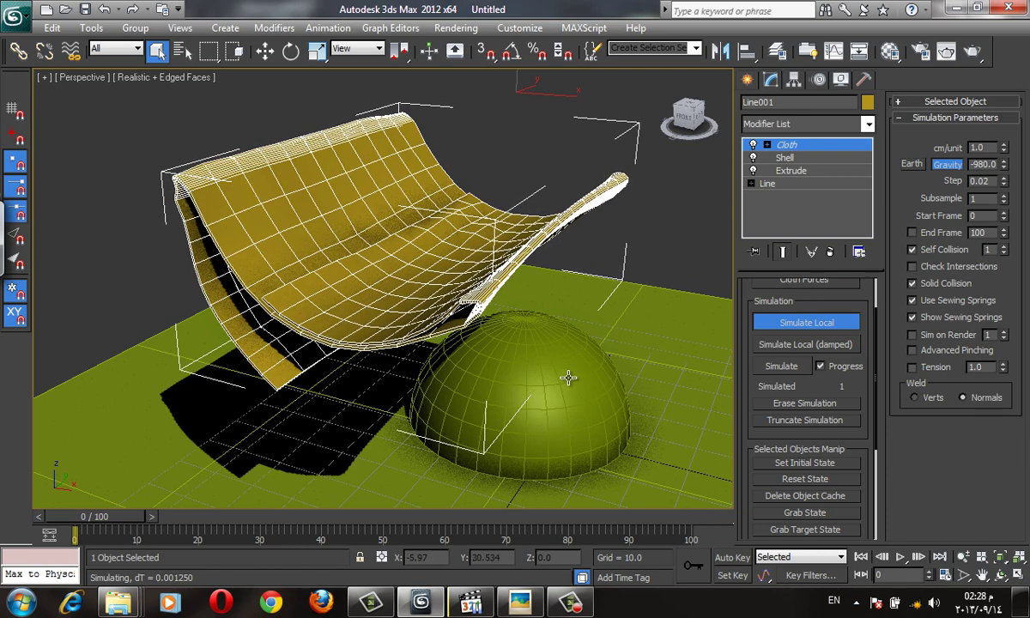
mouse_move(572, 378)
middle_down()
mouse_move(569, 339)
mouse_move(561, 361)
middle_up()
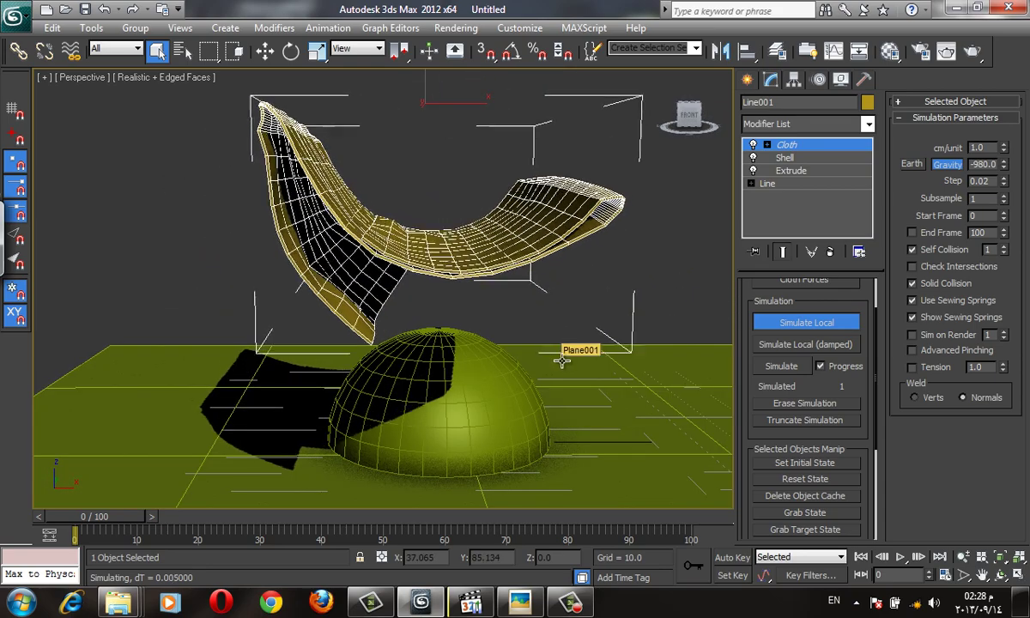
alt+middle_drag(532, 409, 541, 373)
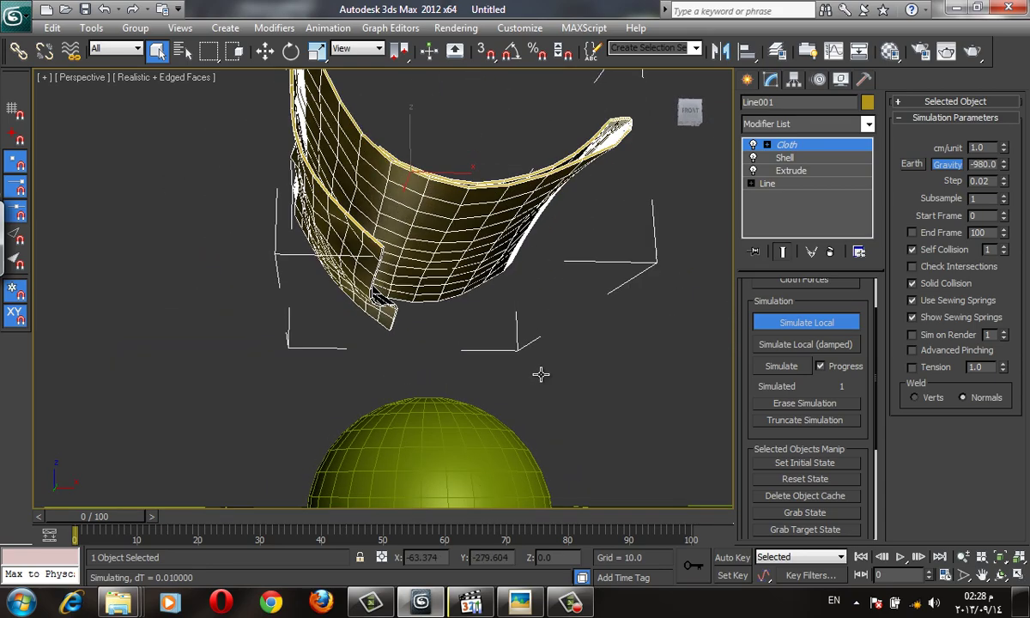
alt+middle_drag(474, 323, 505, 328)
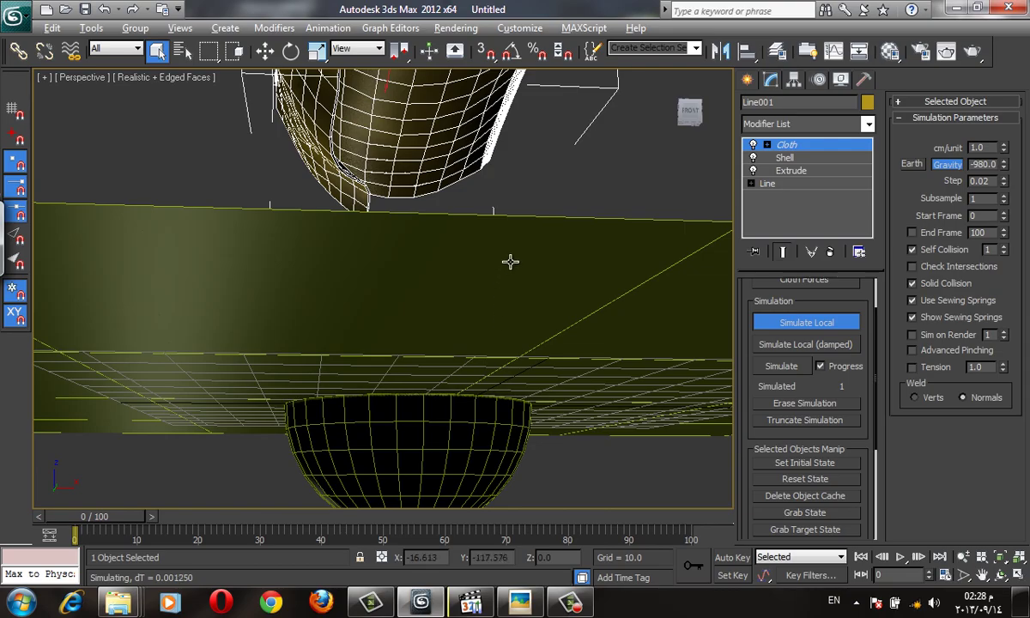
mouse_move(511, 262)
alt+middle_down()
mouse_move(501, 322)
mouse_move(541, 335)
mouse_move(592, 330)
mouse_move(582, 347)
mouse_move(508, 256)
mouse_move(481, 321)
mouse_move(399, 281)
alt+middle_up()
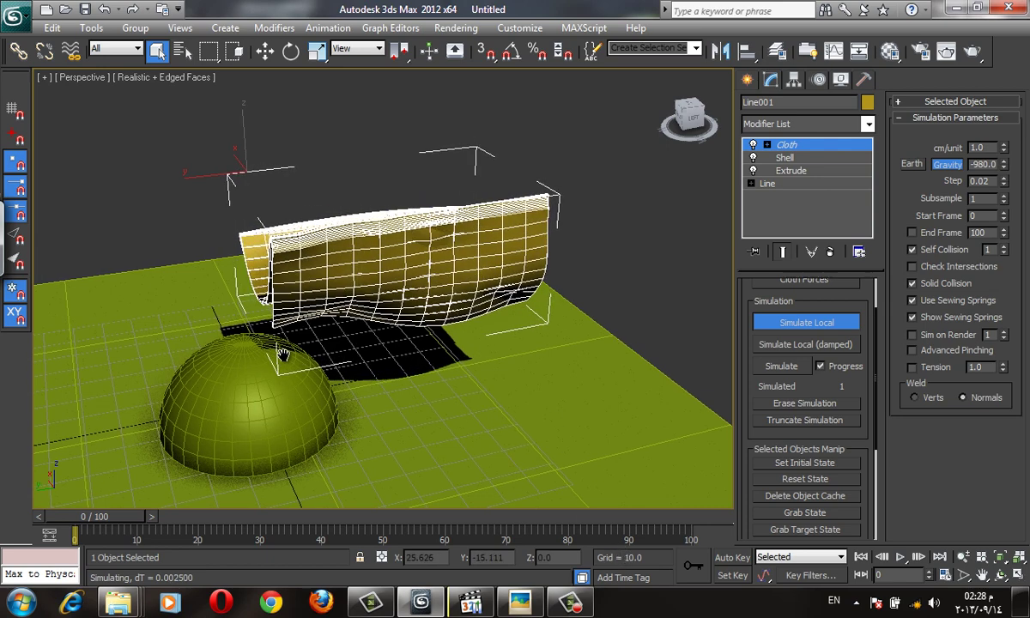
scroll(284, 354, up, 1)
scroll(344, 382, up, 2)
scroll(360, 365, up, 1)
scroll(378, 335, up, 1)
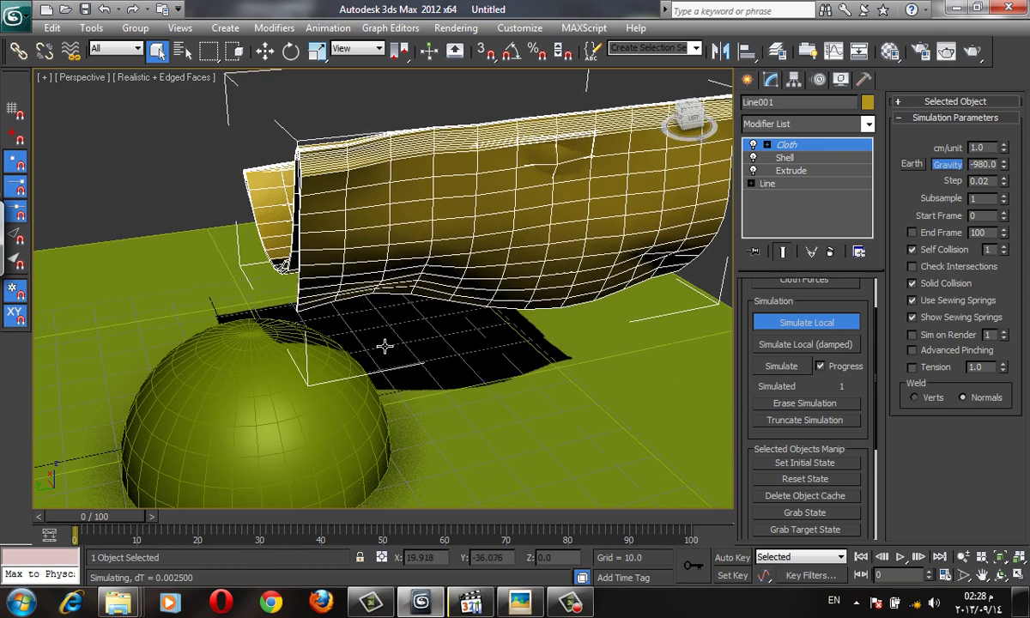
alt+middle_drag(341, 346, 429, 429)
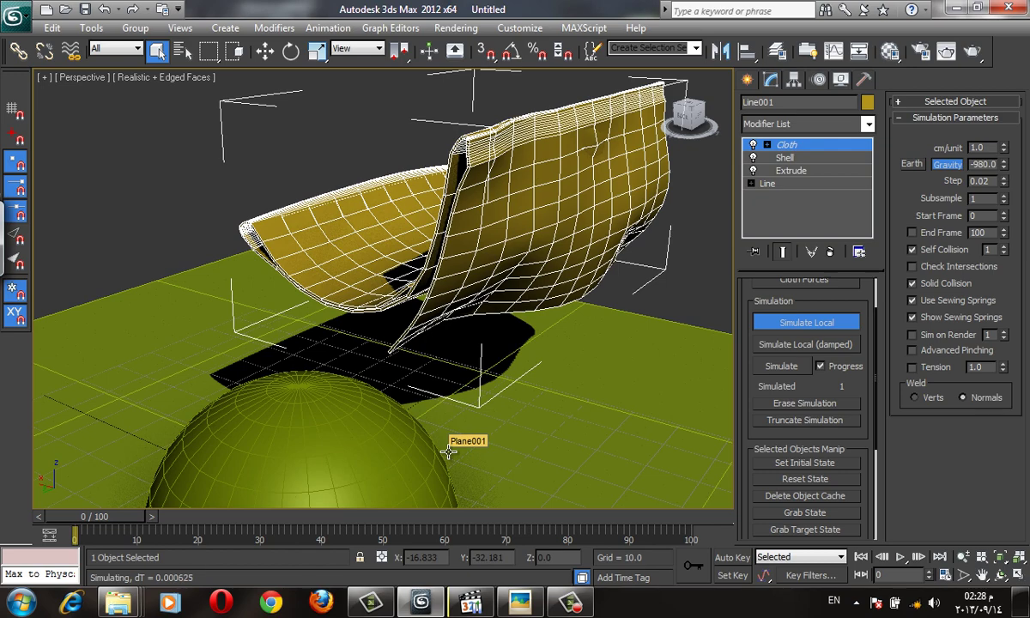
mouse_move(449, 453)
alt+middle_down()
mouse_move(437, 221)
mouse_move(358, 299)
alt+middle_up()
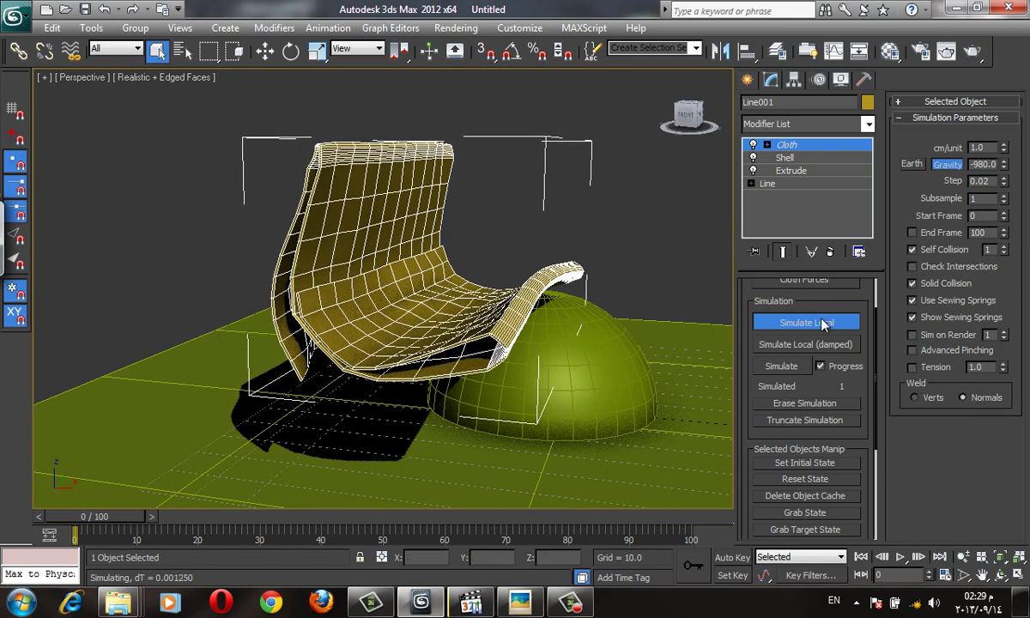
Step: Stop the simulation and add a MeshSmooth modifier (NURMS, 1 iteration) to the draped cloth
key(Escape)
key(F4)
mouse_move(595, 288)
alt+middle_down()
mouse_move(570, 281)
mouse_move(528, 305)
mouse_move(541, 329)
mouse_move(472, 402)
mouse_move(410, 325)
mouse_move(655, 341)
mouse_move(589, 288)
alt+middle_up()
key(F4)
key(F4)
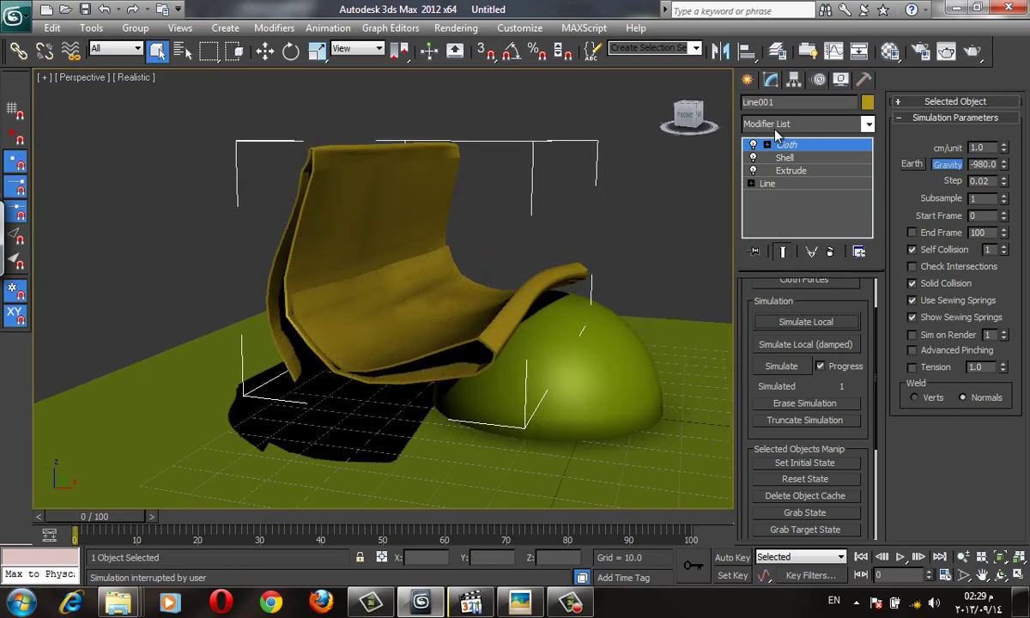
click(777, 125)
text(ma)
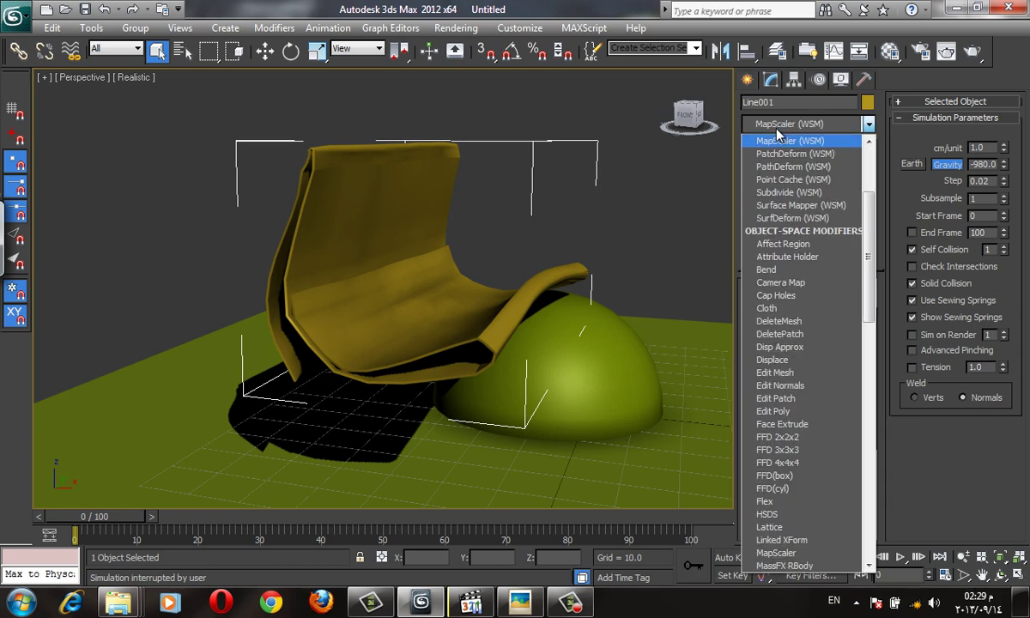
text(tmeshs)
key(Return)
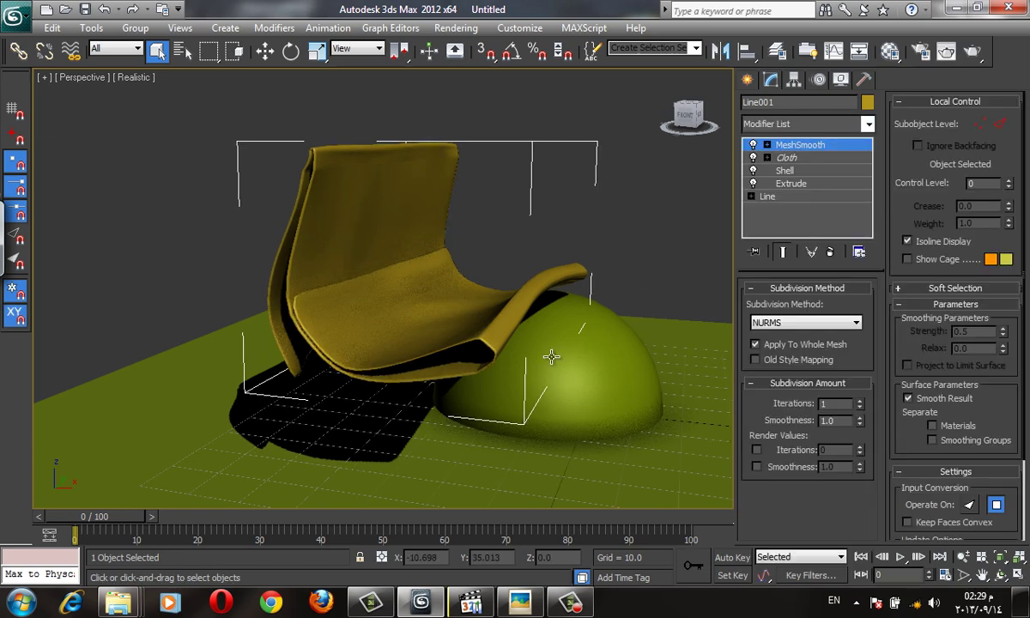
mouse_move(502, 304)
alt+middle_down()
mouse_move(524, 282)
mouse_move(582, 285)
mouse_move(421, 316)
mouse_move(391, 395)
mouse_move(488, 297)
mouse_move(410, 350)
alt+middle_up()
Step: Move the sphere to the right and lift it well above the ground
key(F4)
click(345, 304)
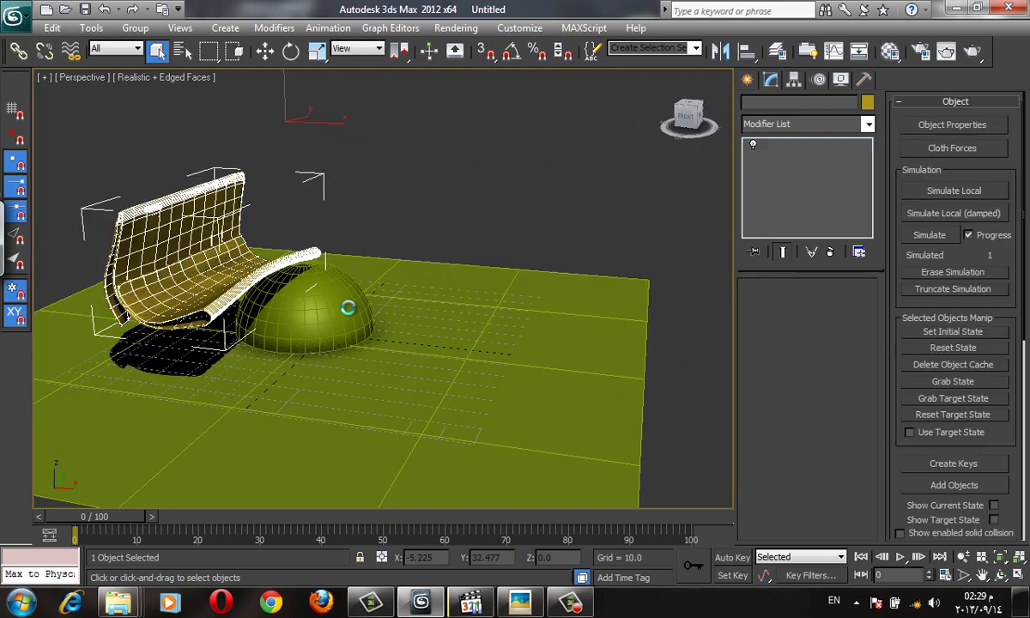
key(w)
drag(339, 332, 496, 335)
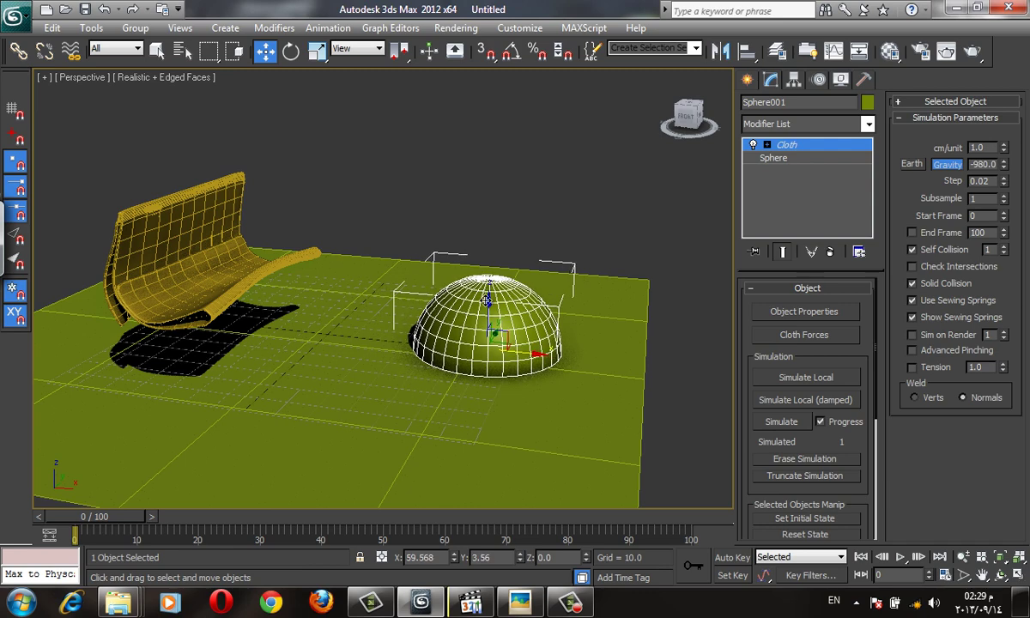
drag(495, 276, 496, 134)
Step: Delete the sphere's old Cloth modifier and apply a fresh Cloth modifier
click(830, 251)
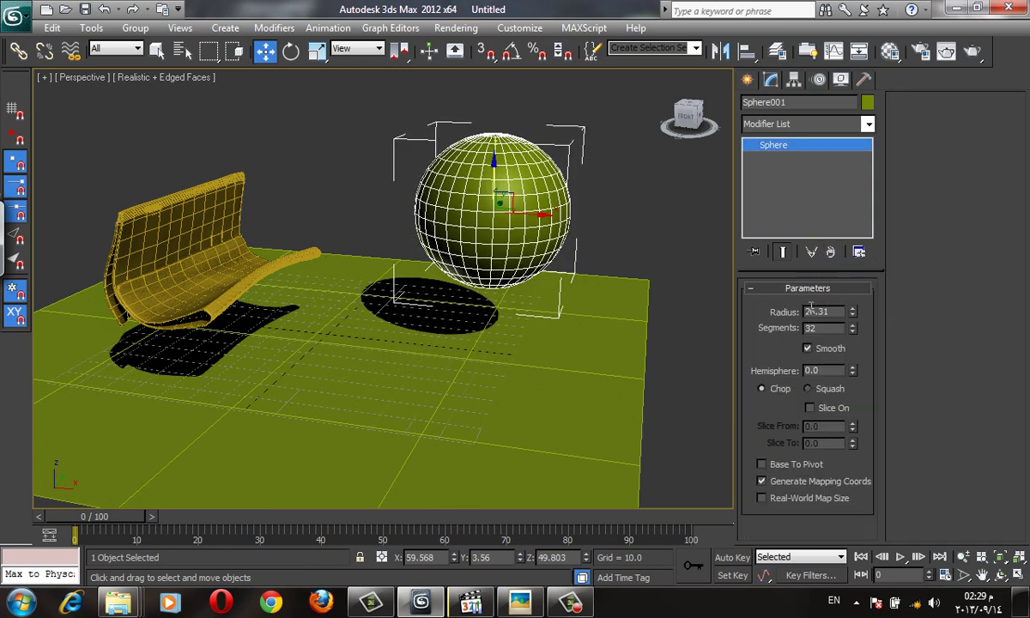
click(786, 125)
click(786, 125)
click(767, 122)
scroll(778, 258, down, 5)
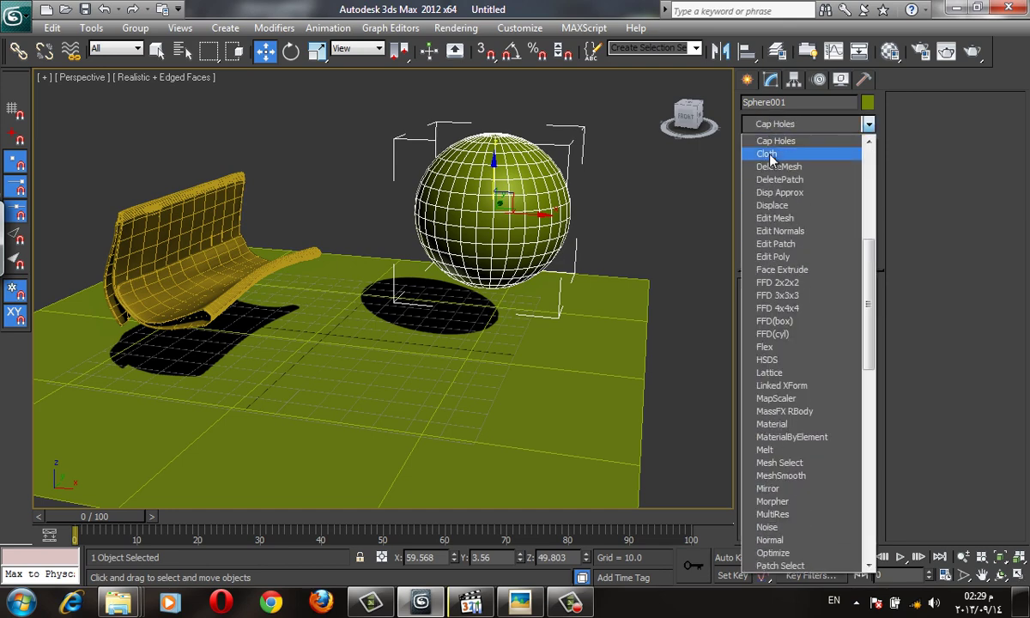
click(777, 156)
Step: Set Sphere001 to Cloth with Pressure 50 and Damping 10
click(805, 312)
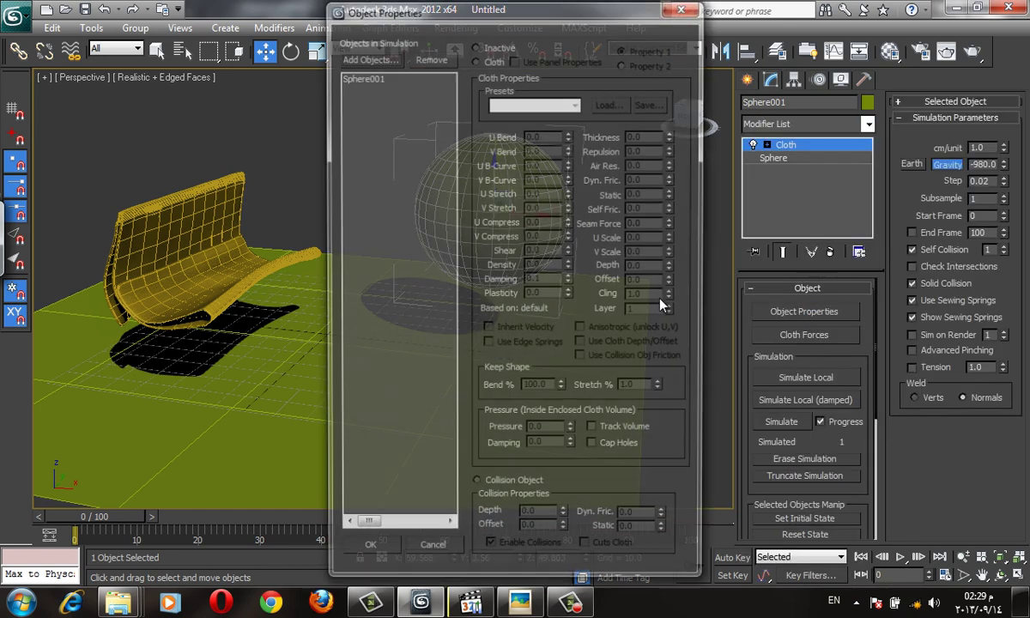
click(362, 76)
click(493, 60)
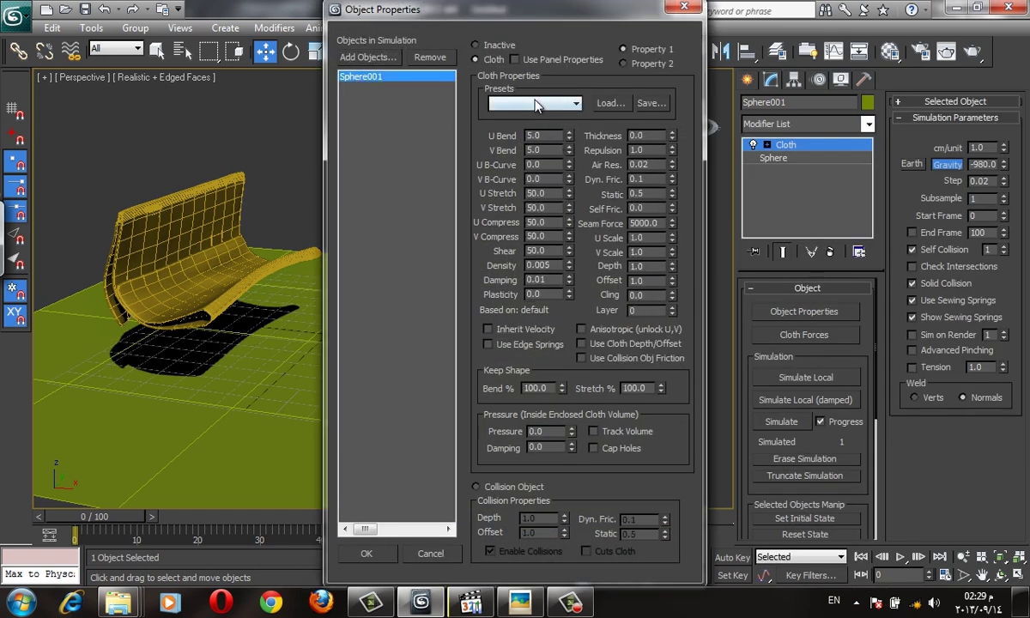
click(507, 103)
click(507, 103)
text(50)
key(Tab)
text(10)
key(Return)
Step: Add Plane001 to the sphere's cloth simulation and close Object Properties
click(367, 57)
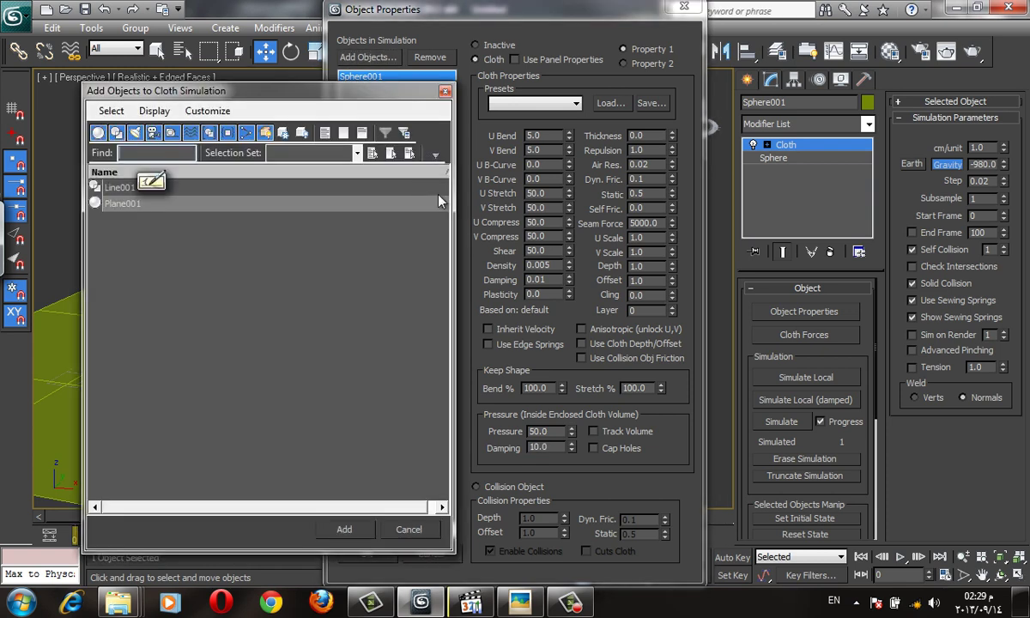
double_click(99, 206)
click(367, 87)
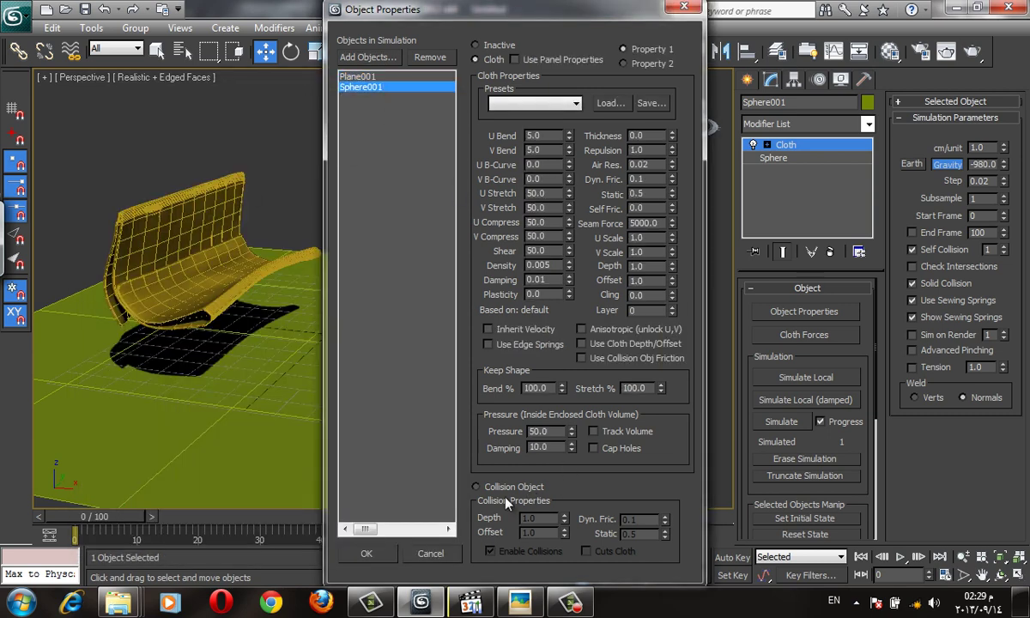
click(367, 554)
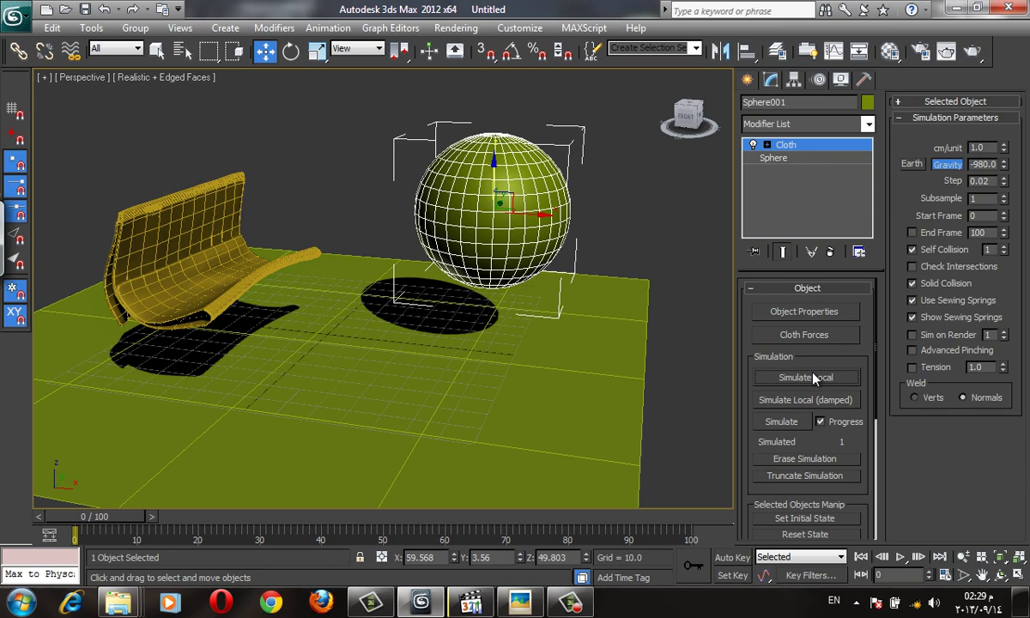
Step: Briefly run and stop the local cloth simulation, then reselect the sphere
click(815, 378)
click(816, 377)
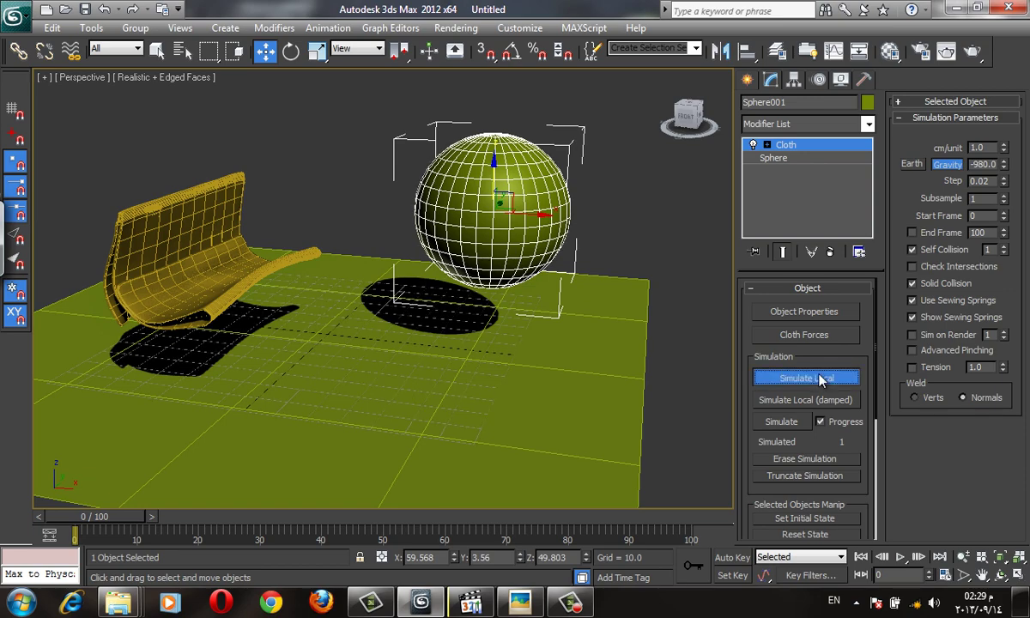
middle_drag(471, 320, 462, 320)
scroll(462, 320, up, 5)
scroll(460, 311, down, 7)
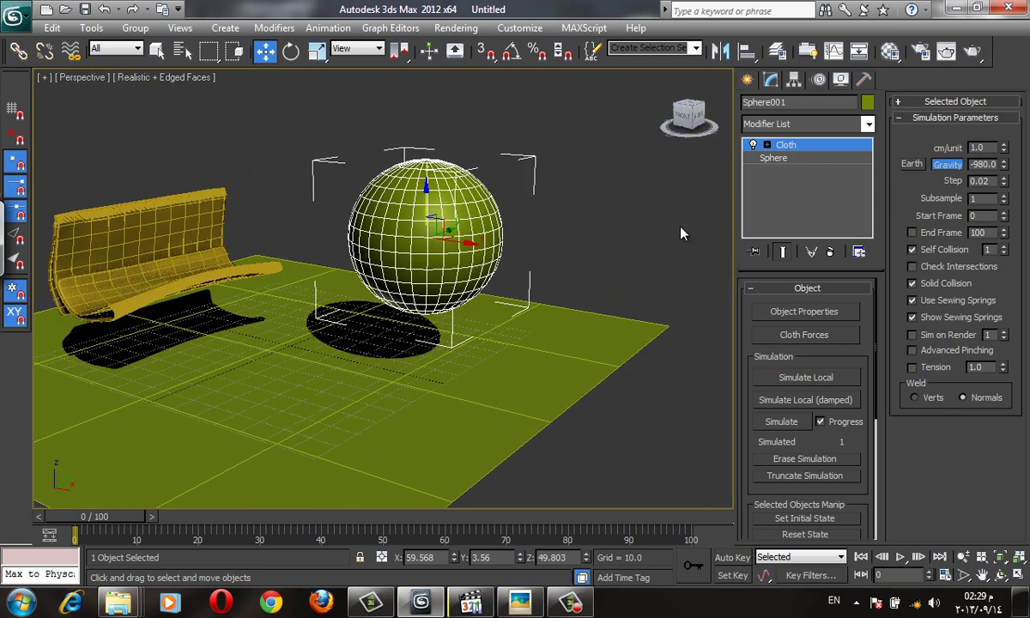
click(682, 232)
click(436, 238)
Step: In cloth Object Properties, make Plane001 a collision object and keep Sphere001 as cloth
click(823, 312)
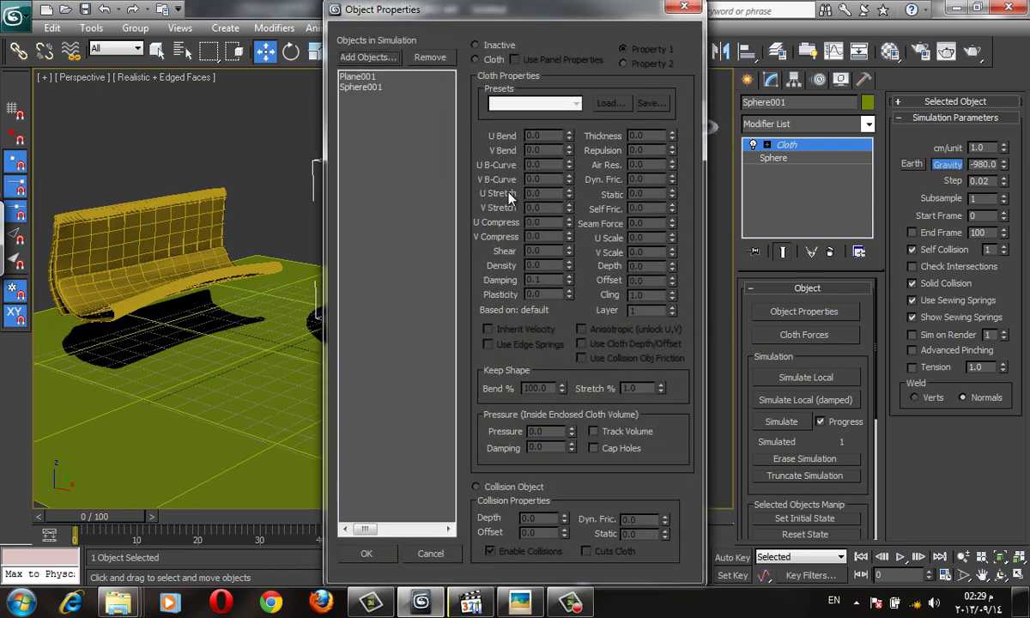
click(361, 76)
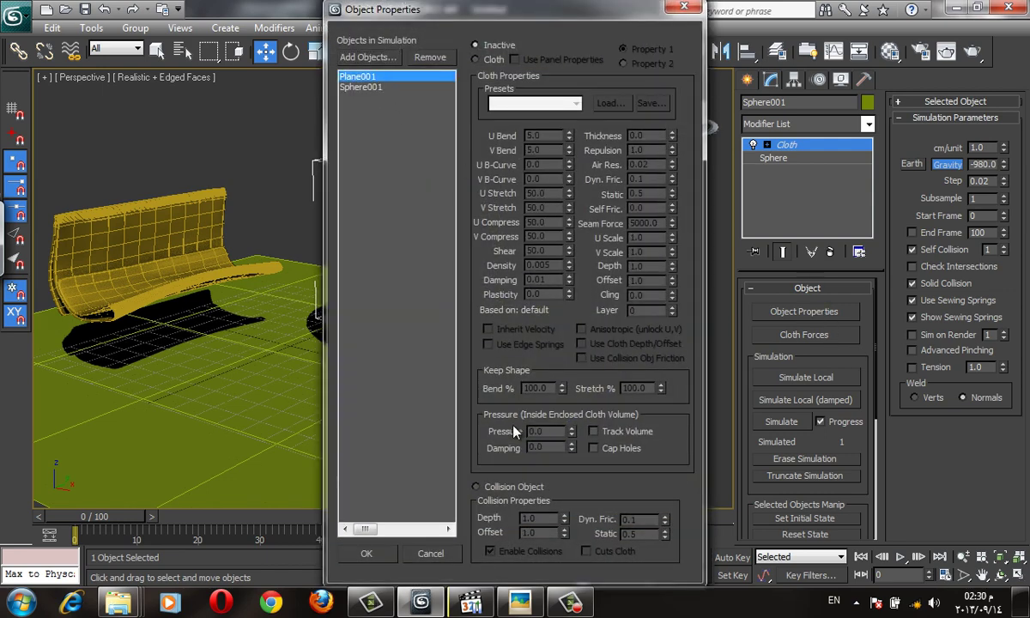
click(514, 488)
click(369, 87)
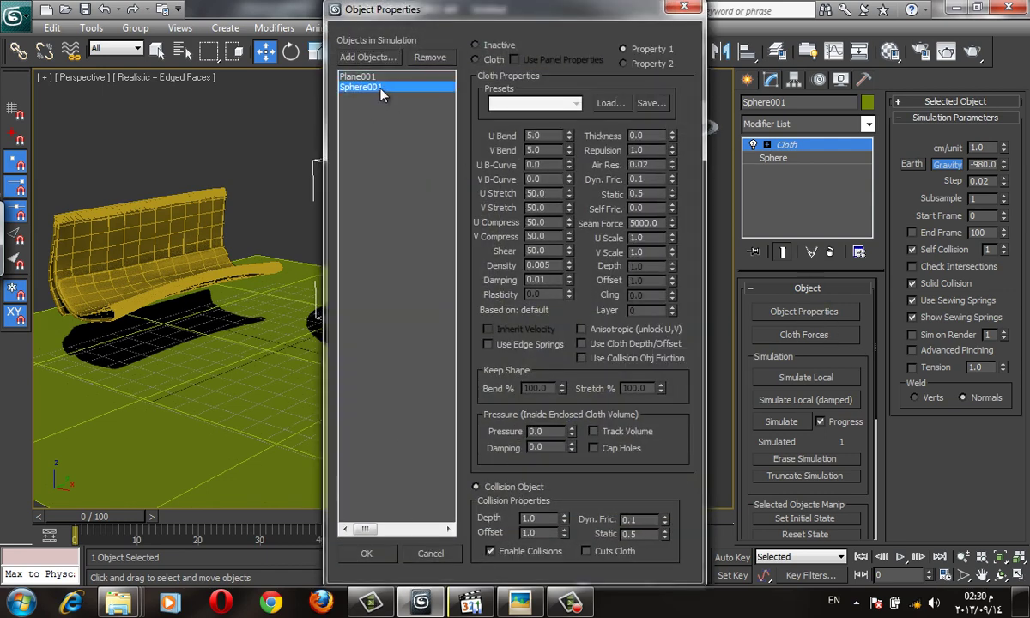
click(476, 59)
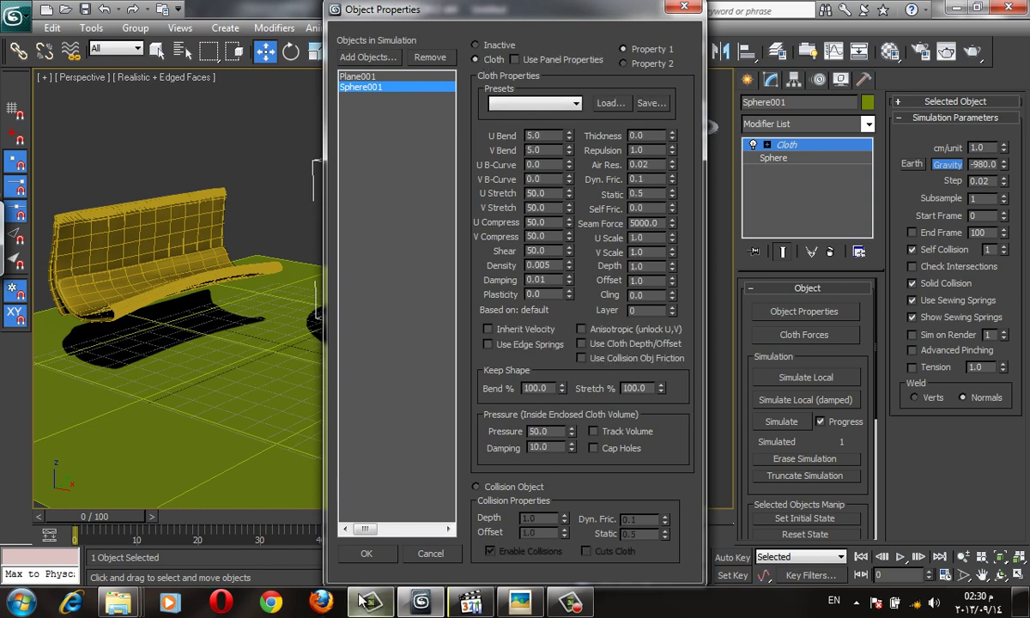
click(366, 554)
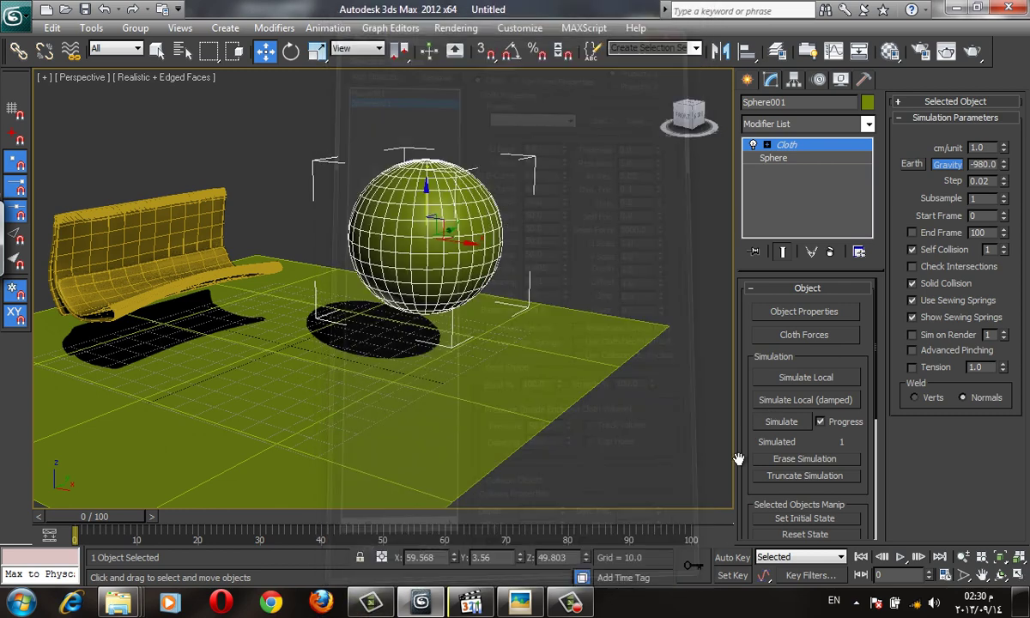
Step: Run the local cloth simulation until the sphere settles as a dome on Plane001
click(806, 378)
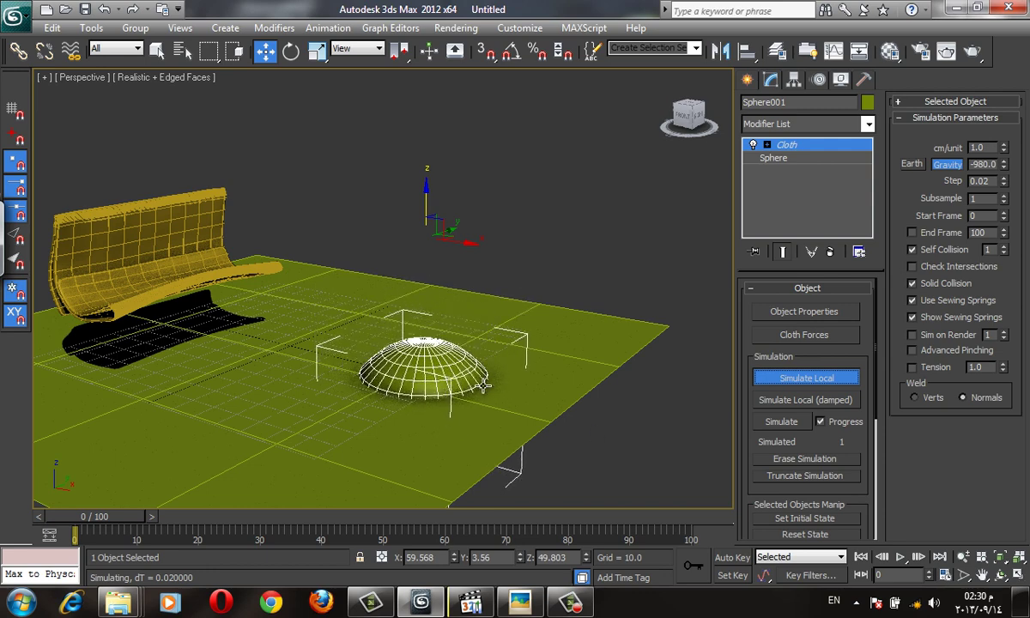
middle_drag(502, 360, 529, 337)
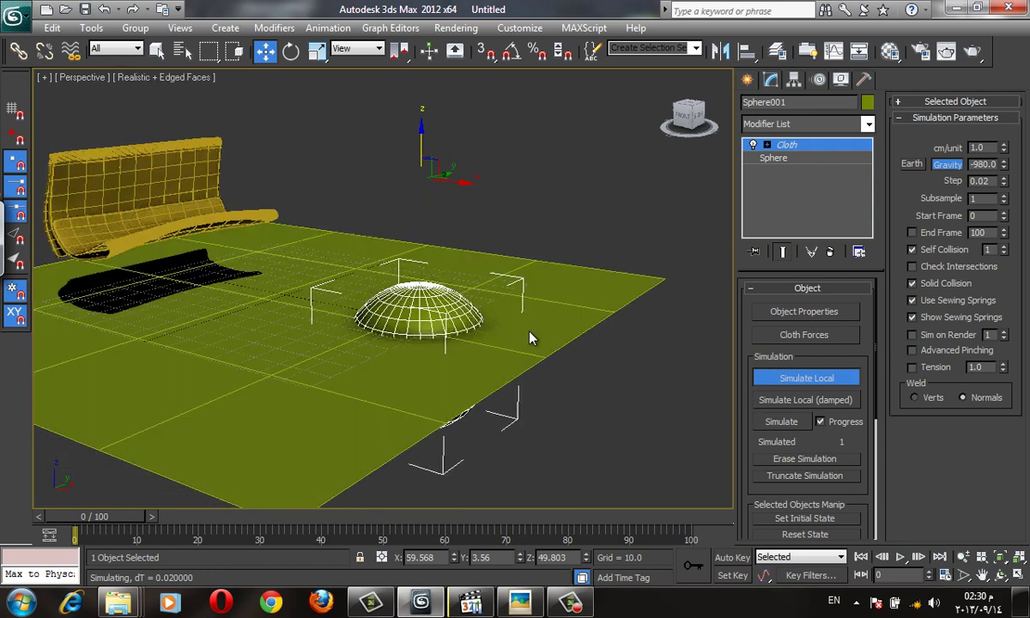
click(806, 378)
click(515, 262)
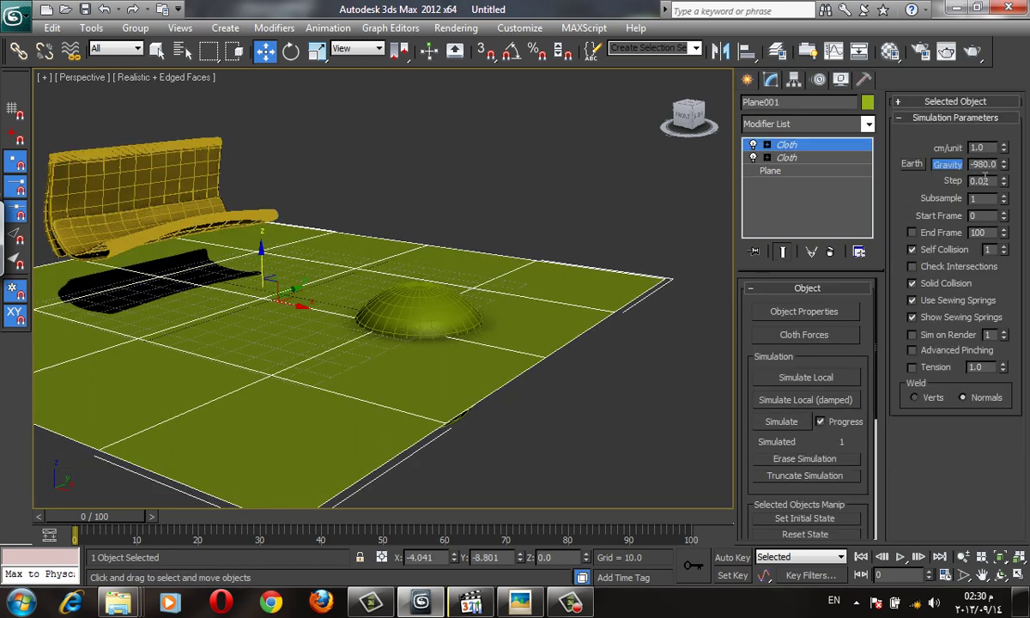
Step: Delete the plane's extra Cloth modifier and set its Length and Width Segs to 26
click(791, 172)
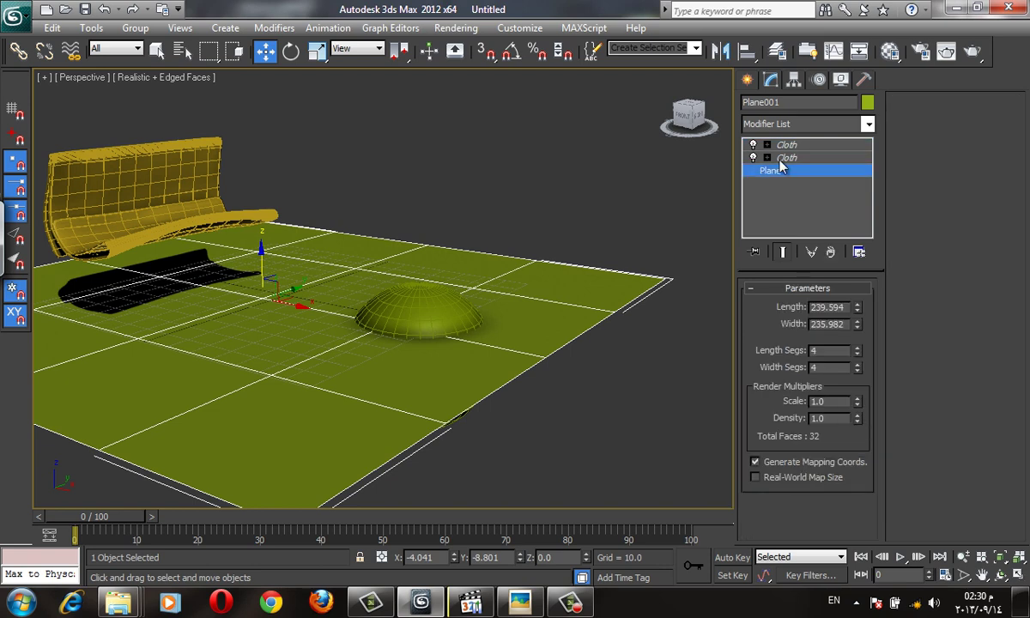
click(783, 158)
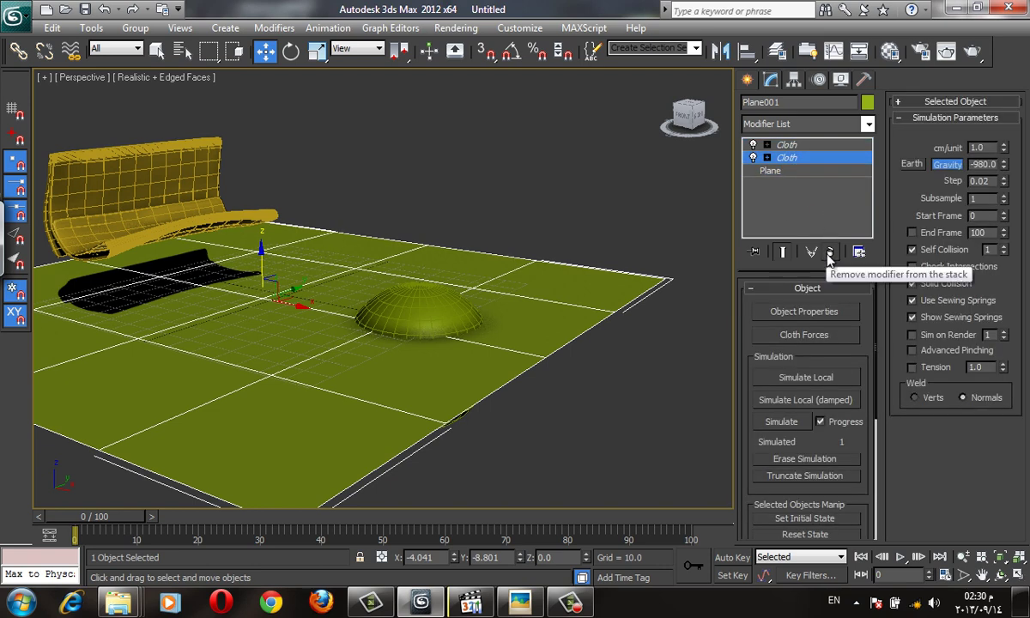
click(830, 252)
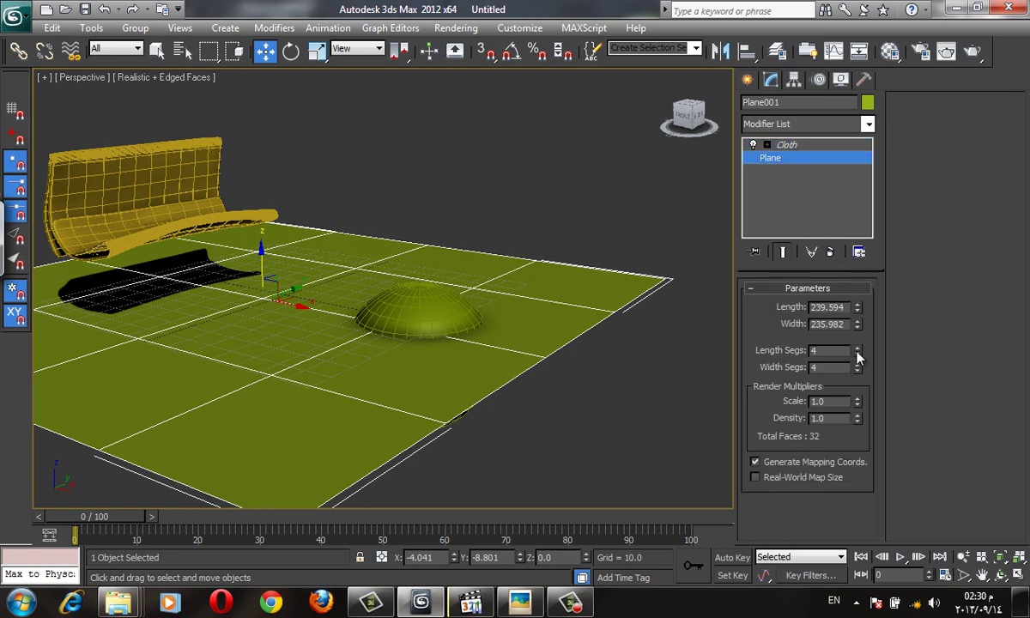
drag(857, 354, 857, 309)
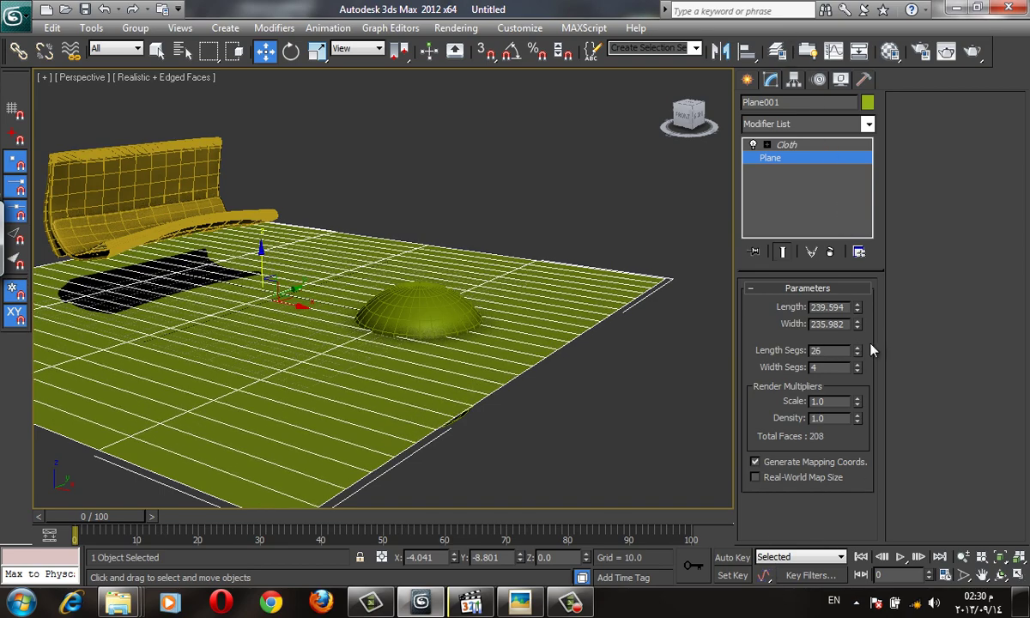
drag(857, 366, 857, 322)
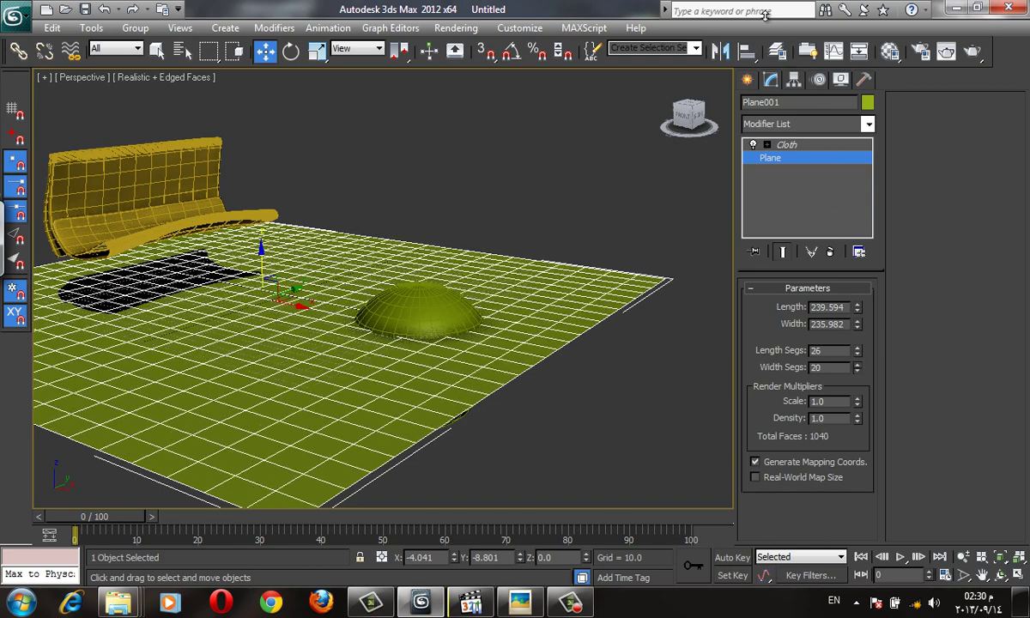
Step: Reset the sphere's cloth state, test the drop simulation, then undo back to the raised sphere
click(436, 288)
scroll(814, 429, down, 3)
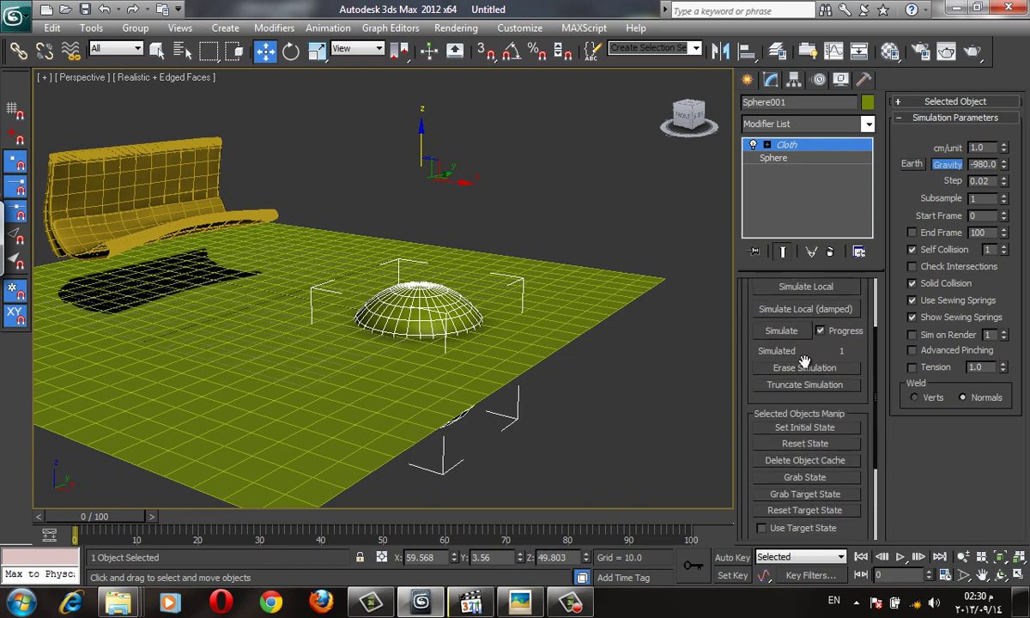
click(806, 443)
click(808, 290)
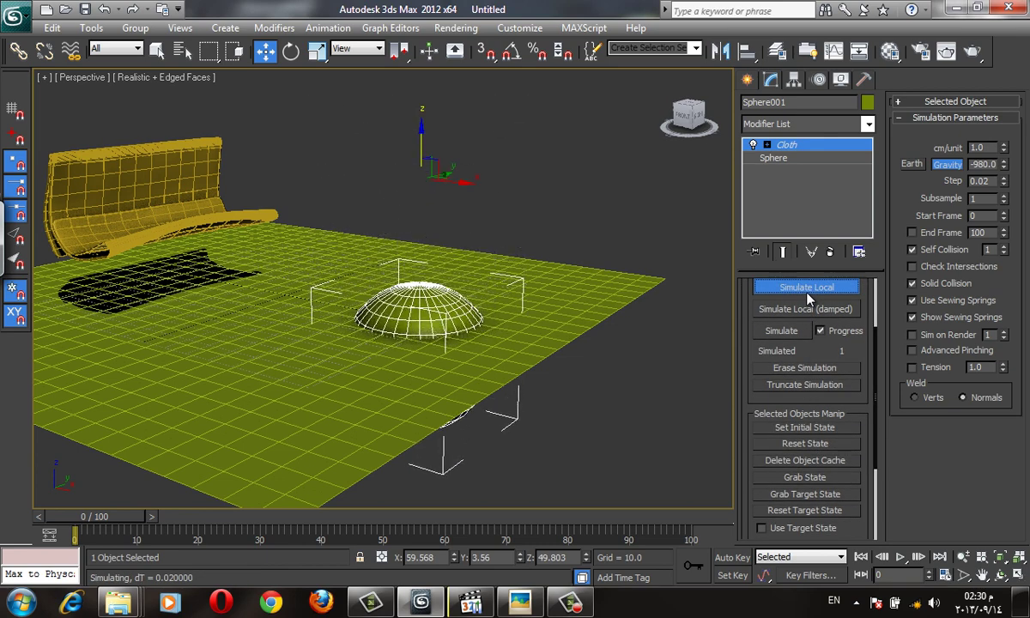
click(806, 289)
middle_drag(440, 222, 461, 315)
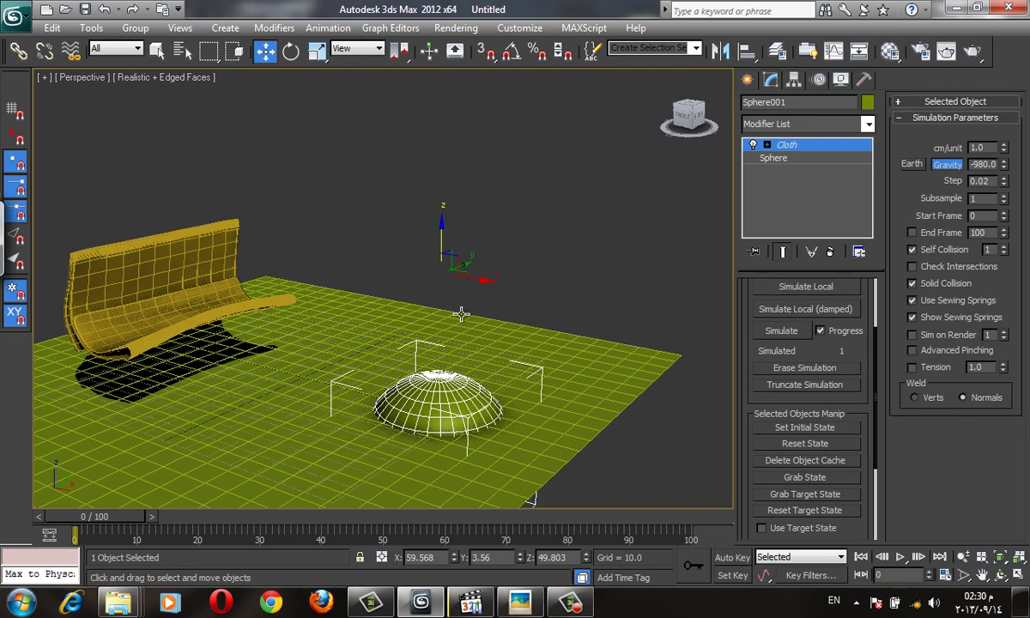
key(ctrl+z)
click(576, 381)
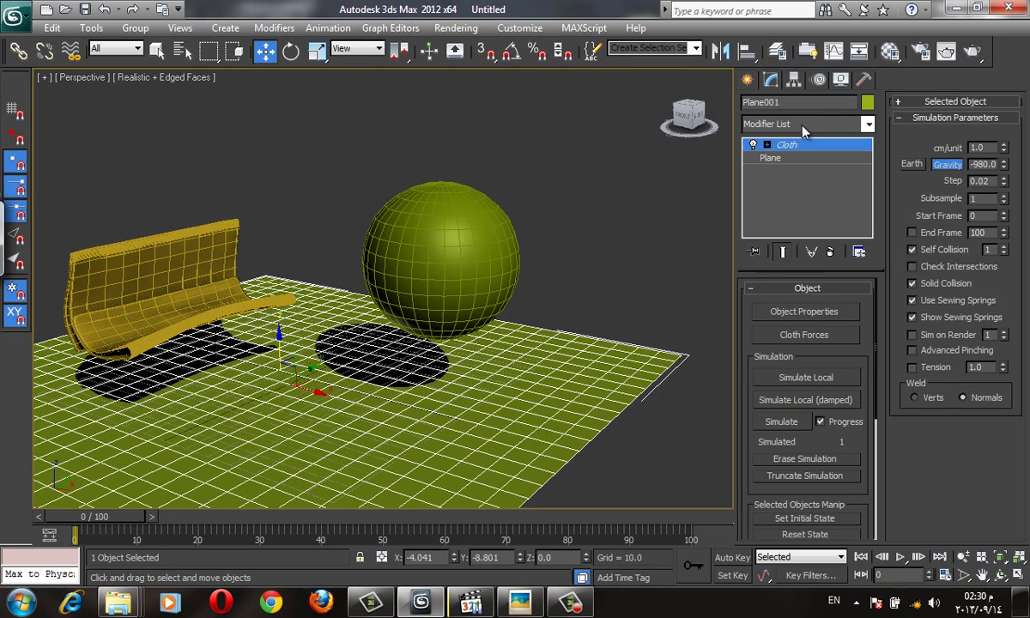
Step: Add a Shell modifier to Plane001 and move it beneath Cloth in the stack
click(803, 124)
scroll(803, 128, down, 5)
scroll(803, 129, down, 12)
scroll(803, 138, down, 1)
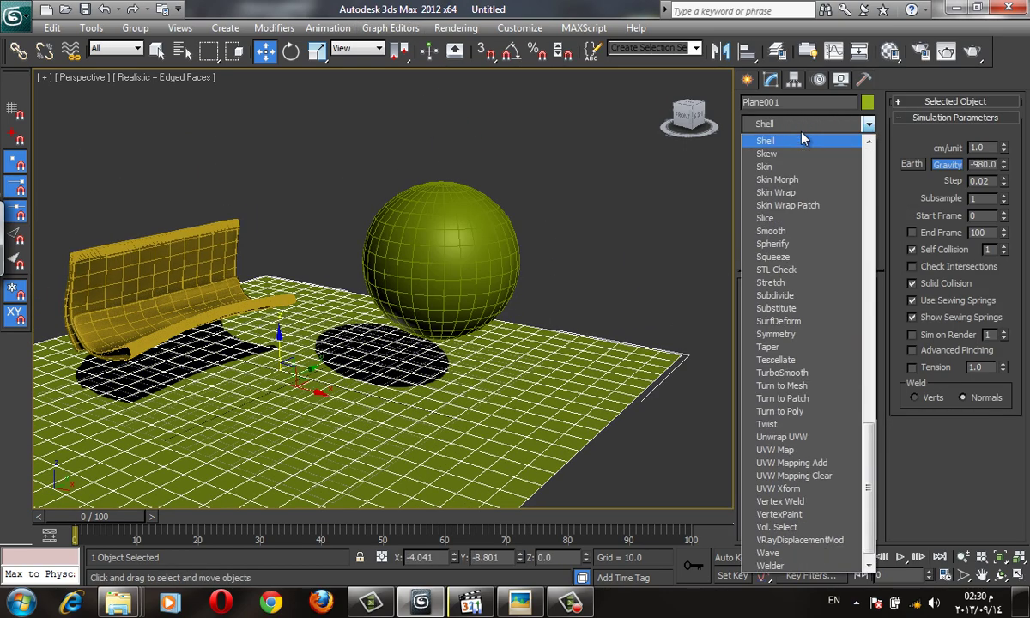
scroll(796, 165, up, 4)
scroll(786, 197, up, 2)
click(782, 206)
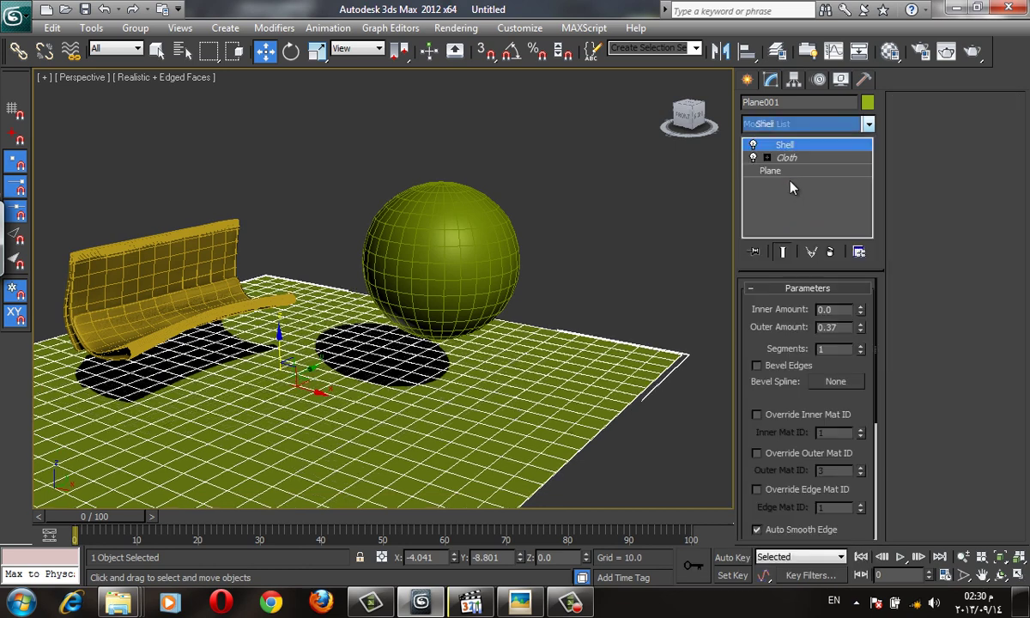
drag(796, 146, 795, 170)
Step: Select the sphere and open its cloth Object Properties with Plane001 picked
click(494, 253)
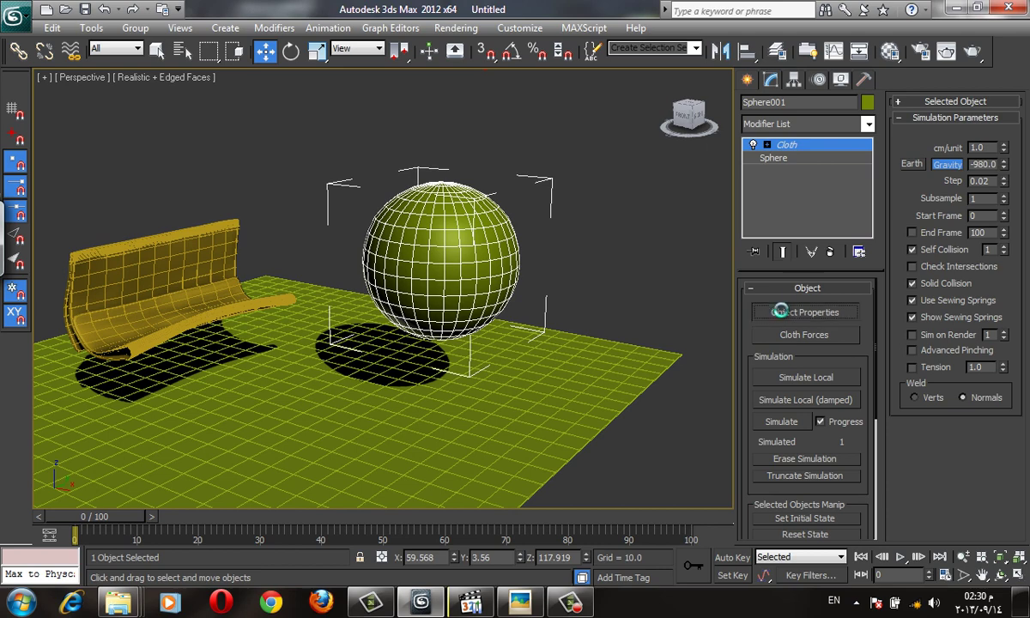
click(800, 311)
click(359, 78)
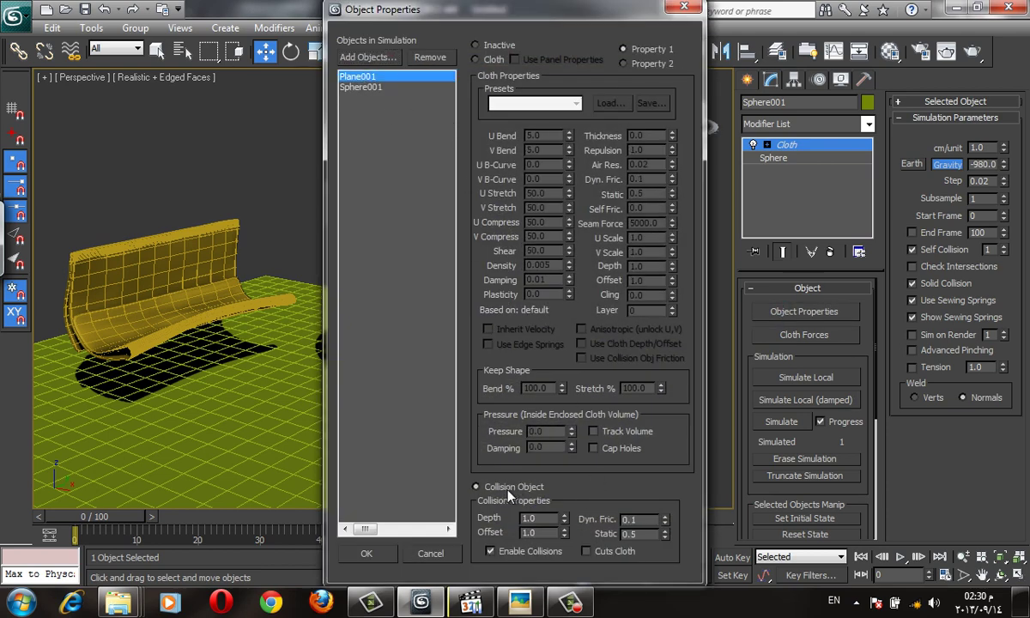
Step: Edit Plane001's Collision Offset value and confirm the Object Properties with OK
double_click(533, 533)
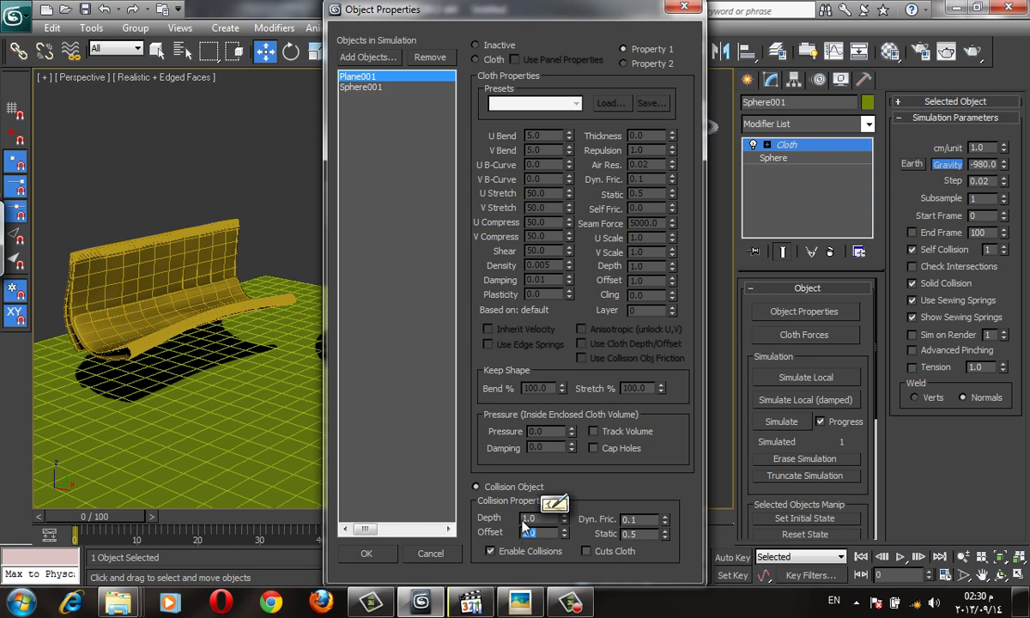
click(367, 553)
Step: Run, stop, erase and rerun the sphere's local cloth simulation
click(823, 379)
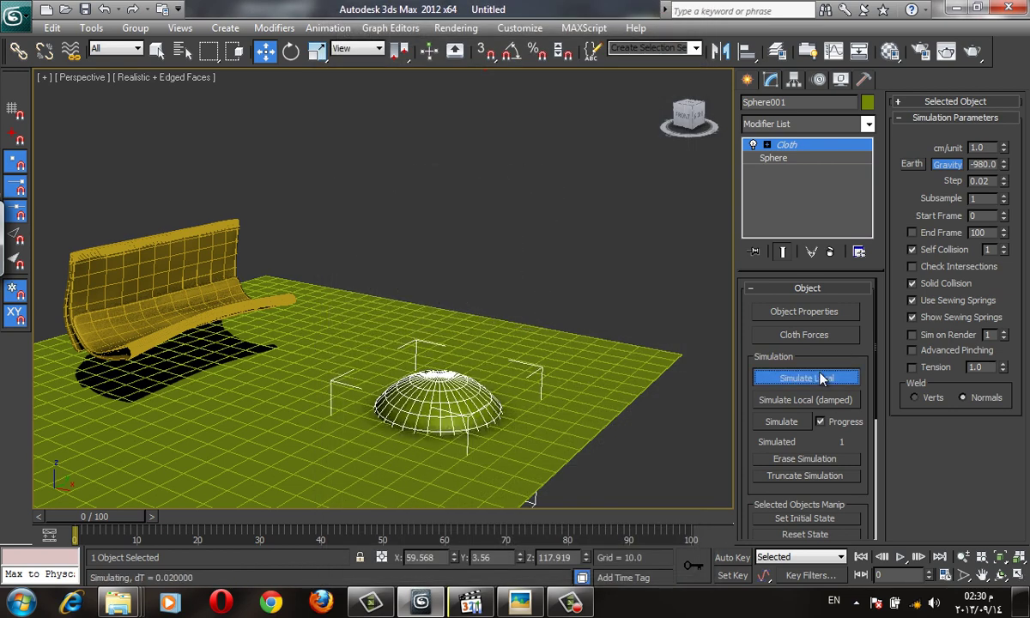
click(820, 379)
scroll(808, 428, down, 1)
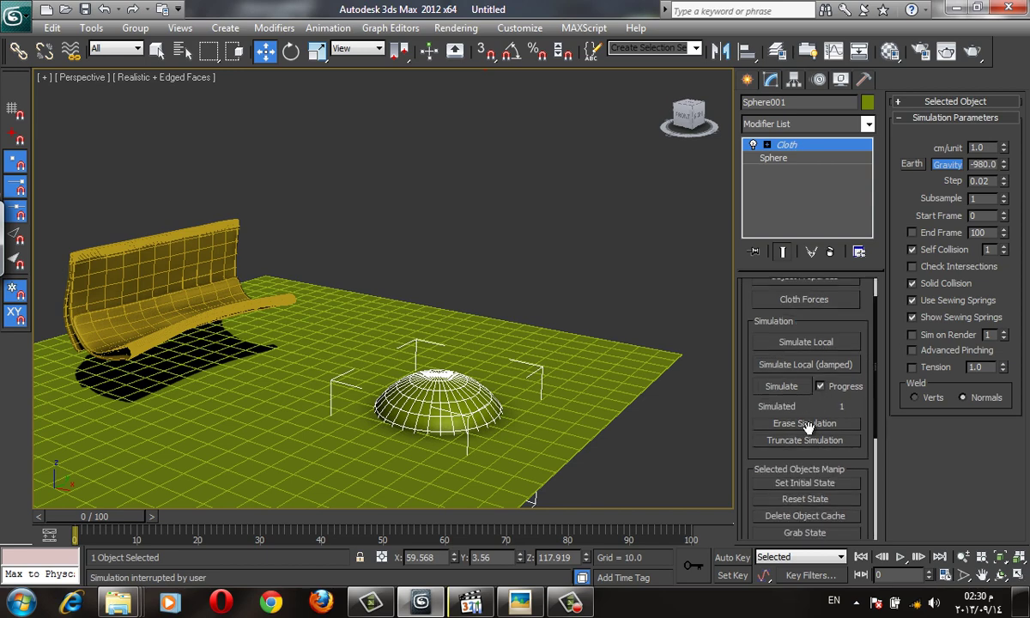
click(805, 423)
click(824, 343)
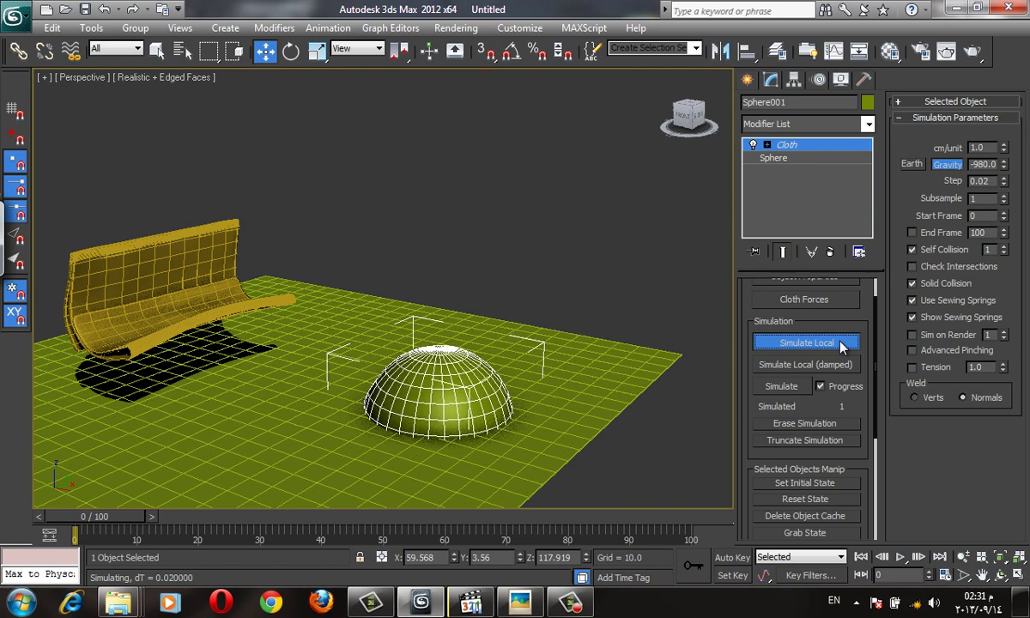
click(841, 344)
Step: Reset the sphere and simulate again, orbiting to check the drape from below and above
scroll(837, 331, up, 2)
alt+middle_drag(509, 326, 711, 294)
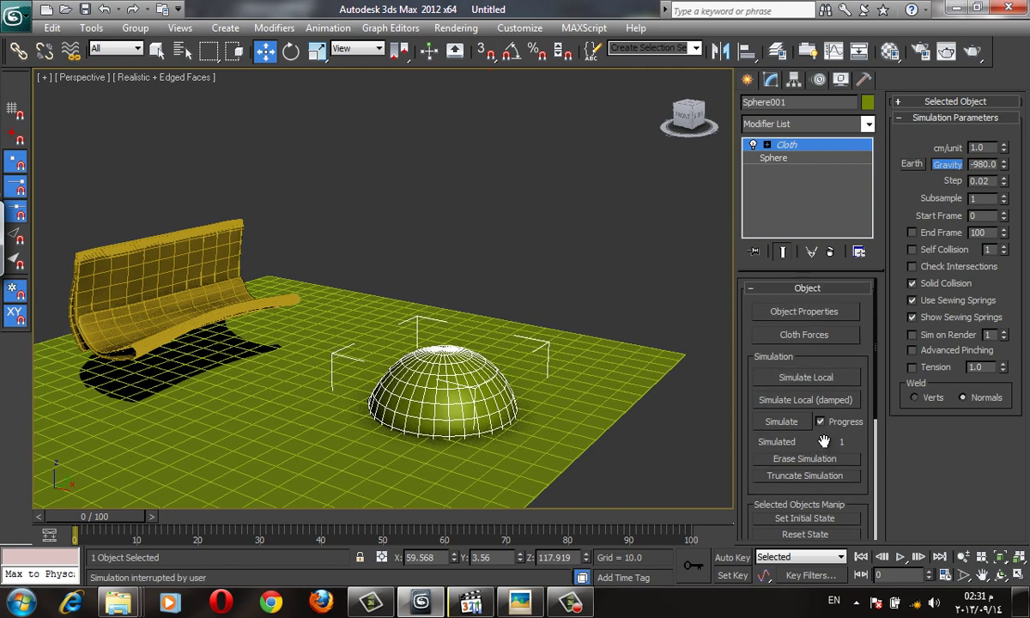
scroll(820, 455, down, 2)
scroll(820, 395, down, 1)
click(818, 487)
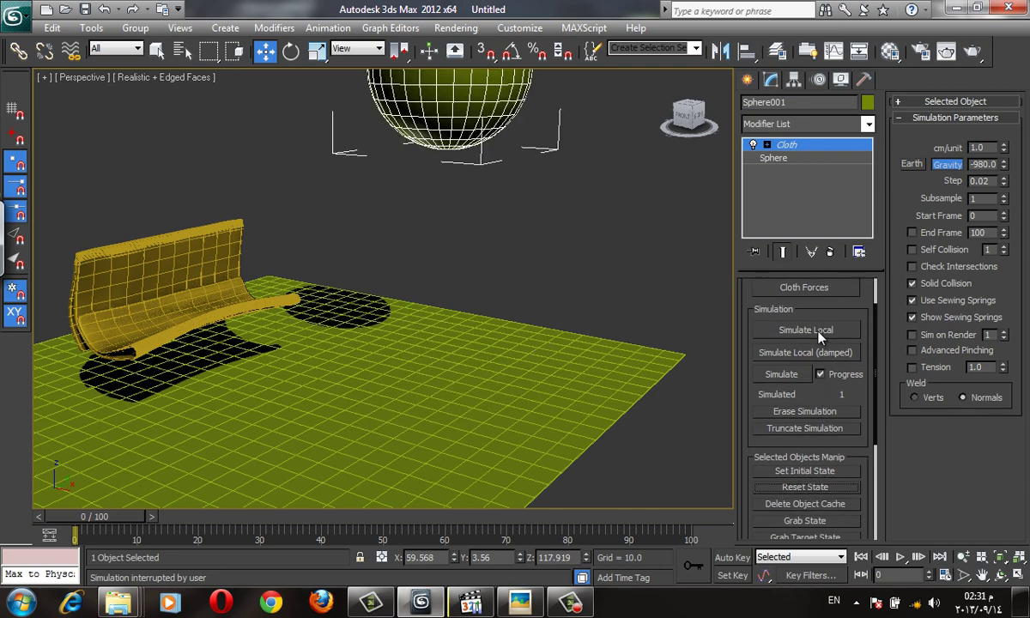
click(808, 331)
alt+middle_drag(587, 396, 533, 325)
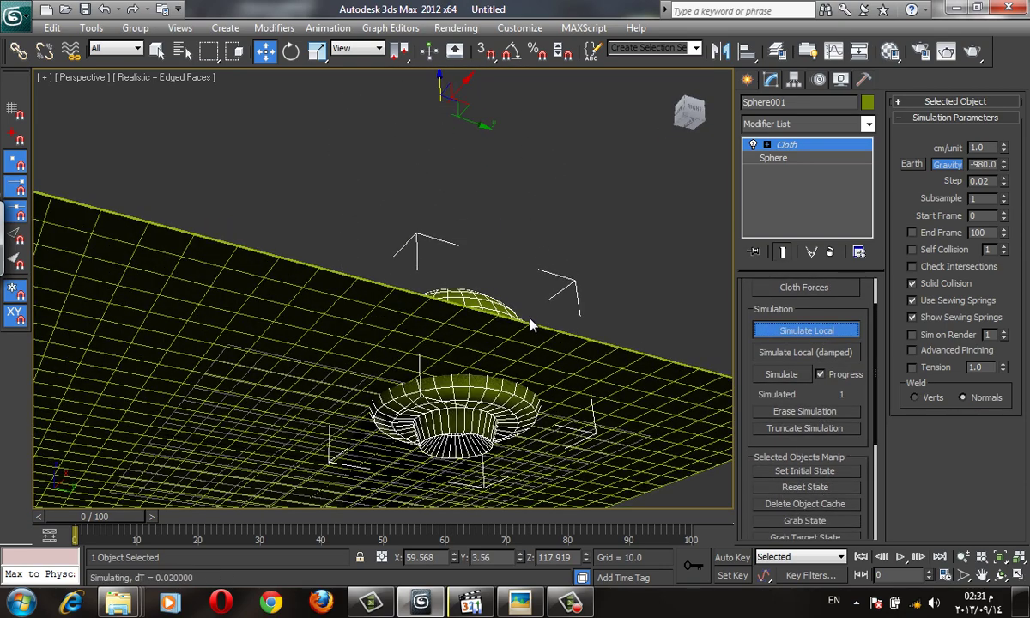
click(807, 331)
alt+middle_drag(601, 360, 439, 288)
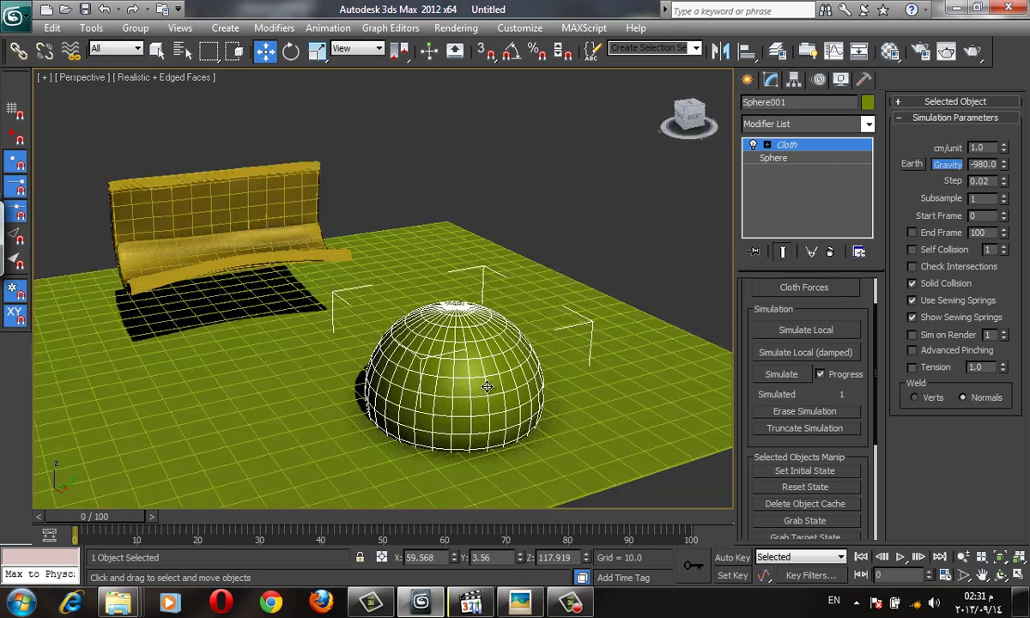
scroll(514, 198, down, 5)
Step: Toggle edged faces with F4 and undo/redo back to the settled, selected sphere
click(748, 79)
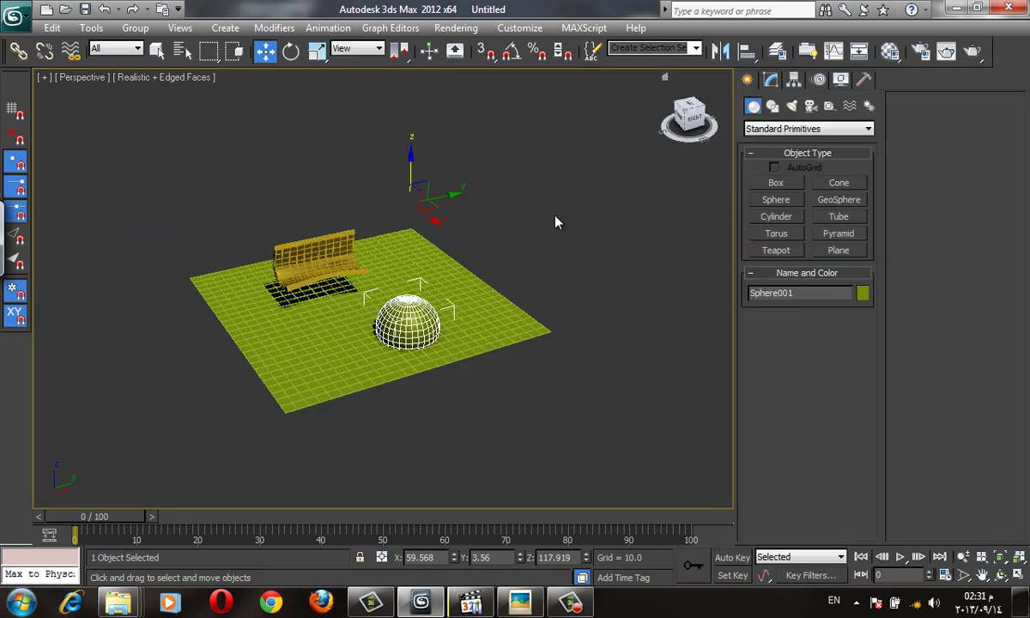
click(520, 201)
scroll(479, 293, up, 10)
key(ctrl+z)
key(F4)
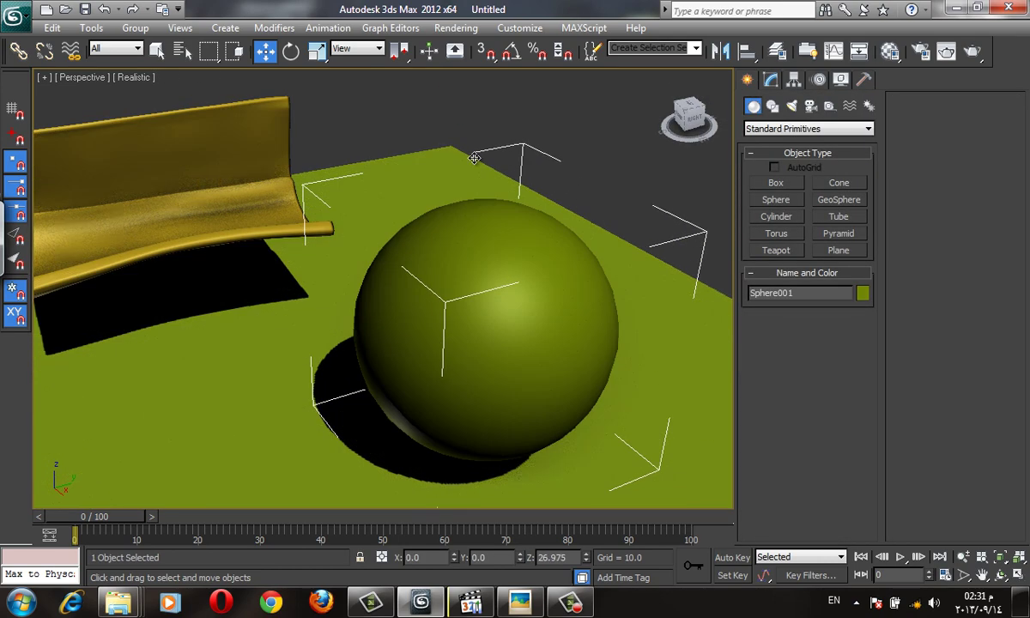
key(ctrl+z)
key(ctrl+z)
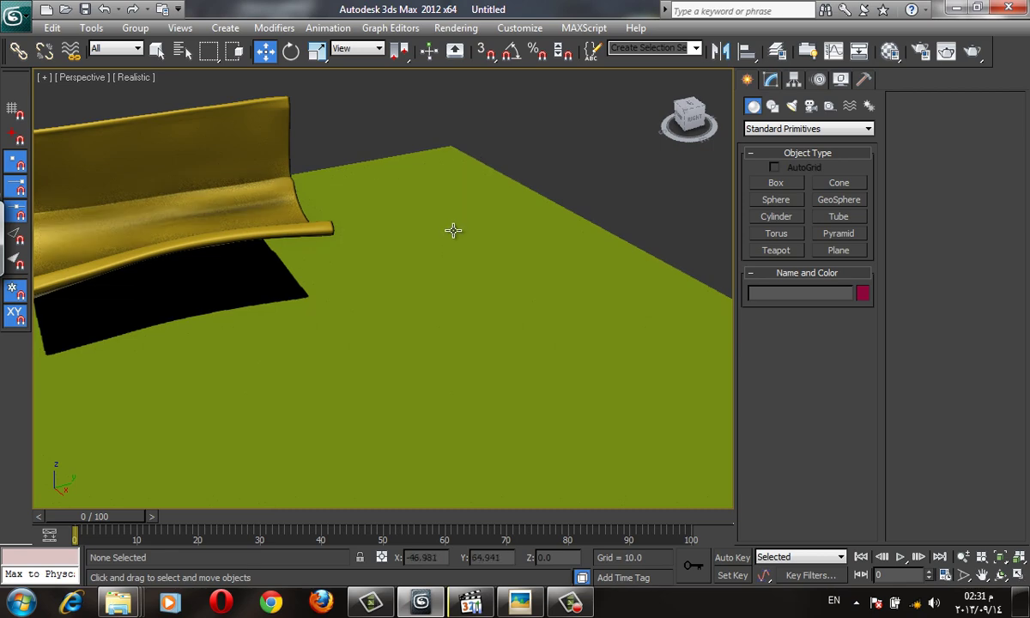
key(F4)
key(ctrl+y)
scroll(455, 258, down, 5)
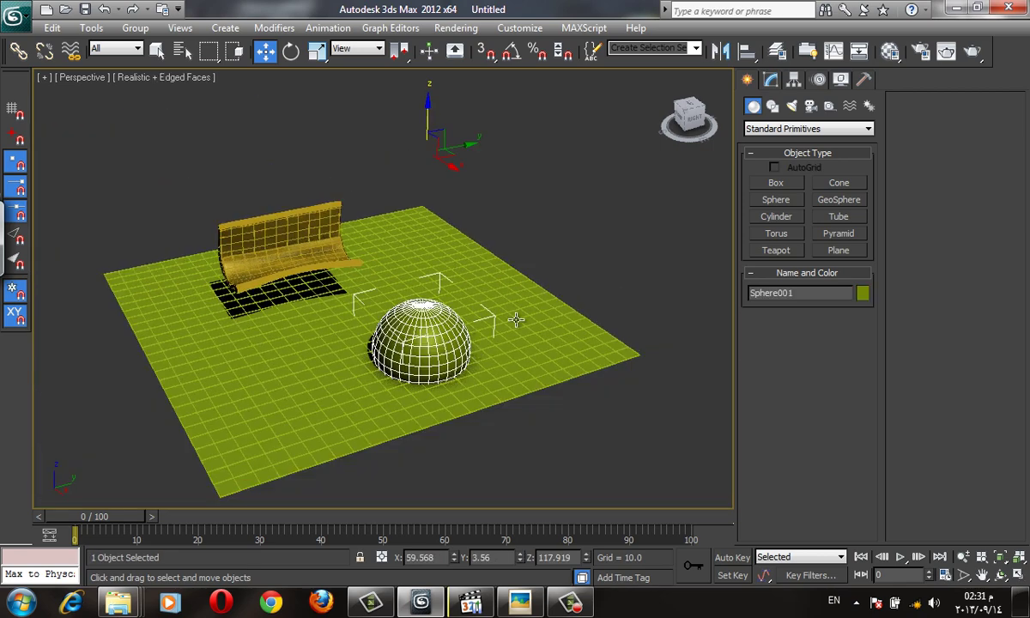
click(515, 319)
key(ctrl+z)
Step: Select Plane001 and raise its base Length and Width Segs from 26 to 80
click(772, 80)
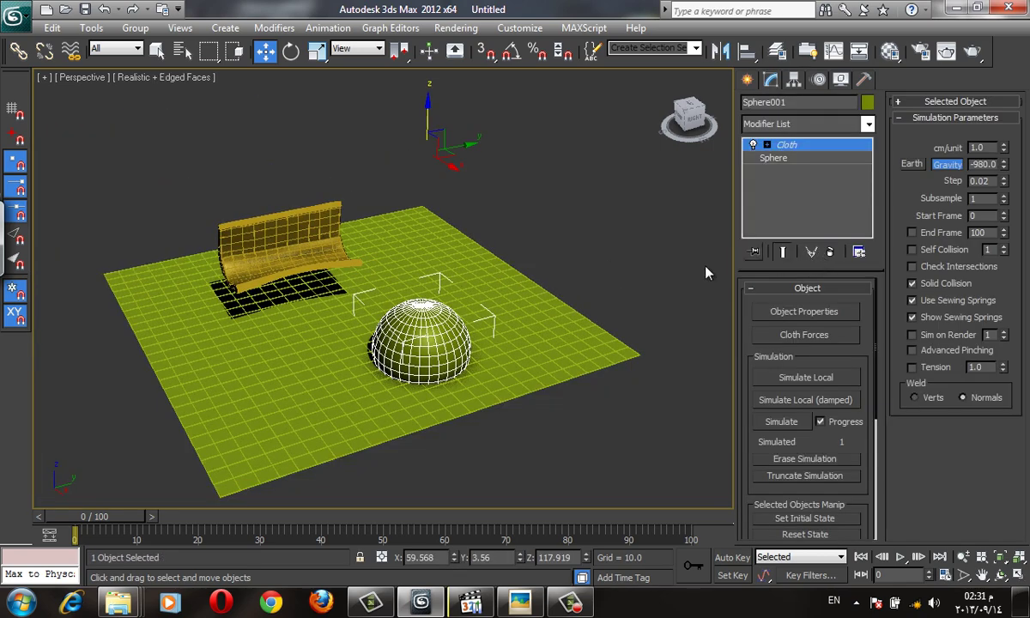
click(511, 334)
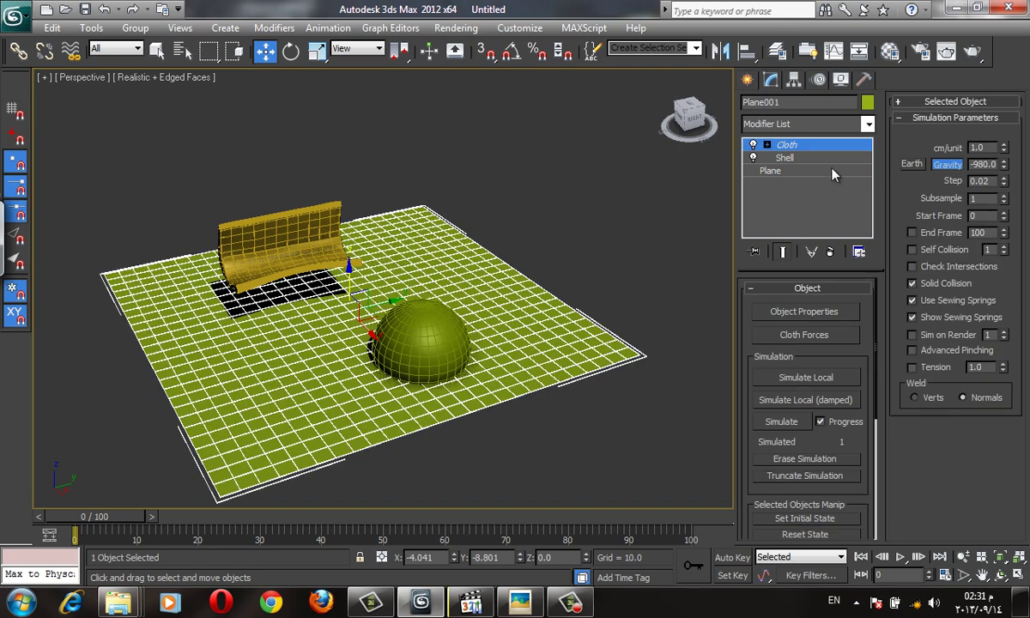
click(820, 158)
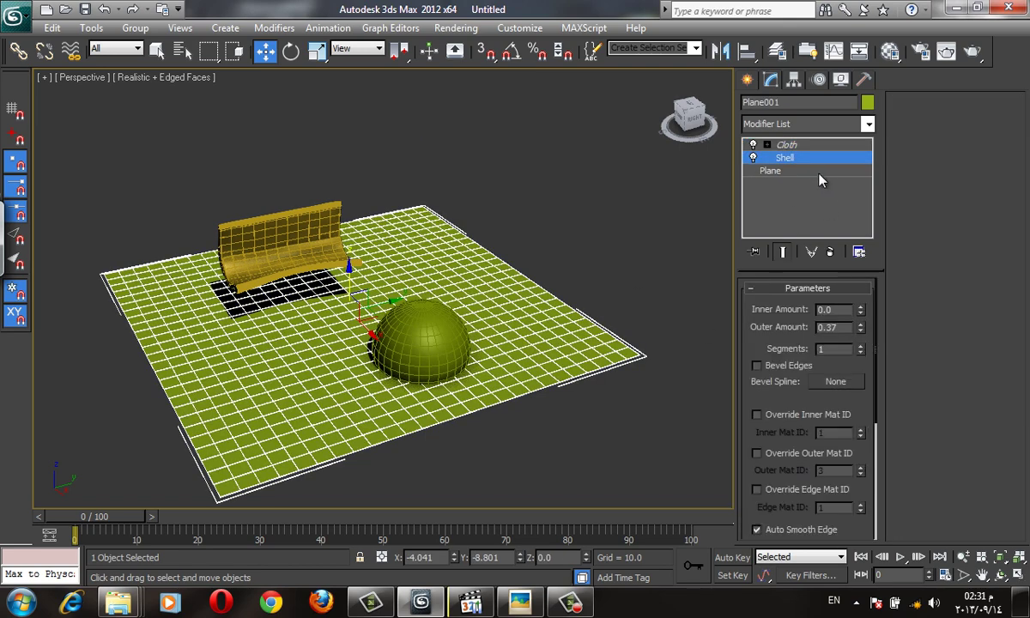
click(820, 171)
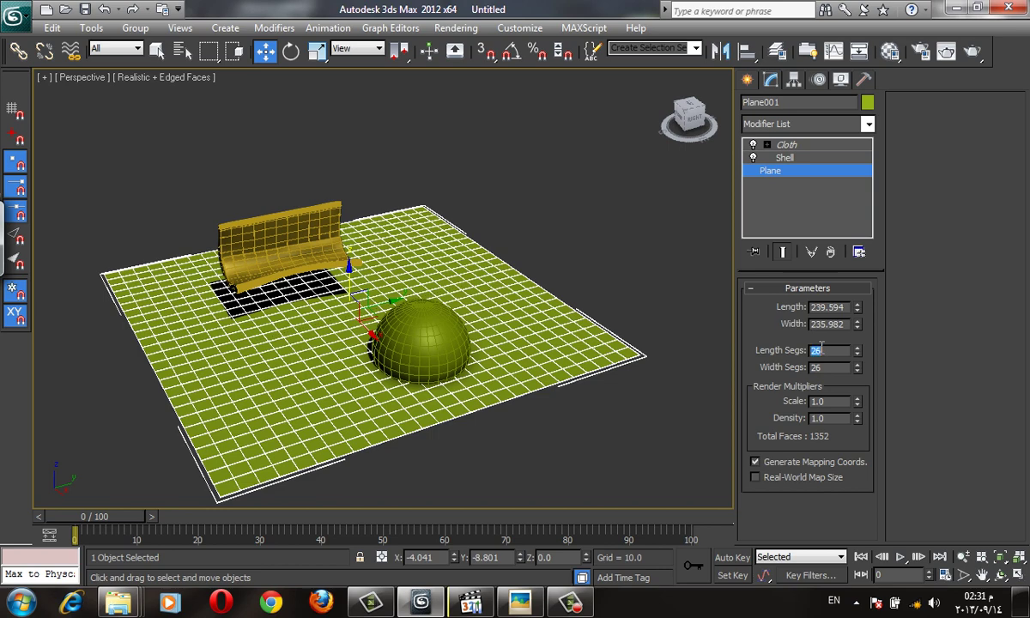
text(80)
double_click(835, 368)
text(8)
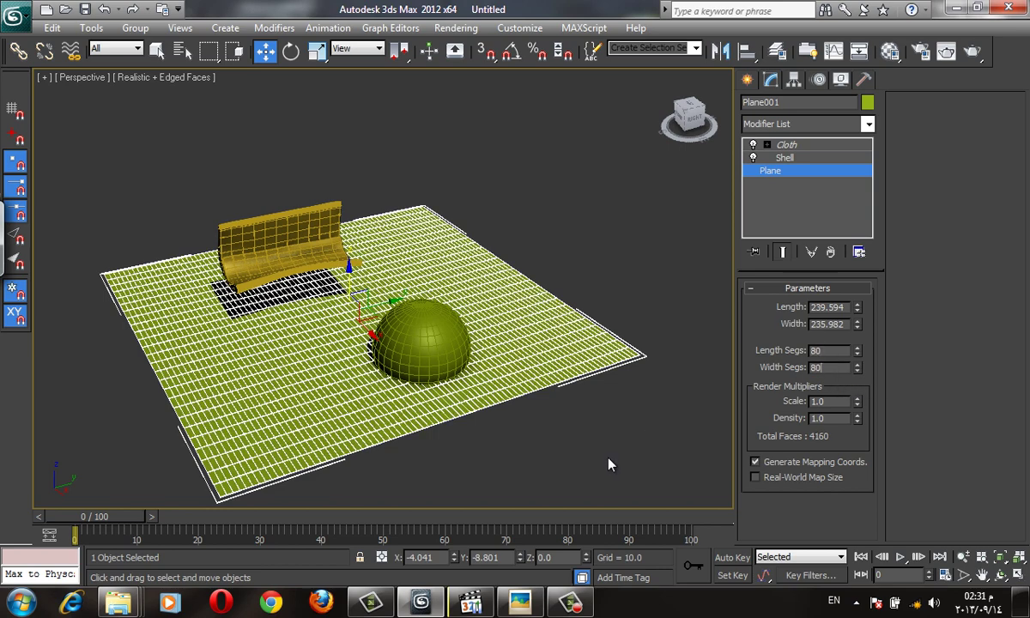
Step: Select the sphere and reset its cloth to the initial raised state
click(395, 338)
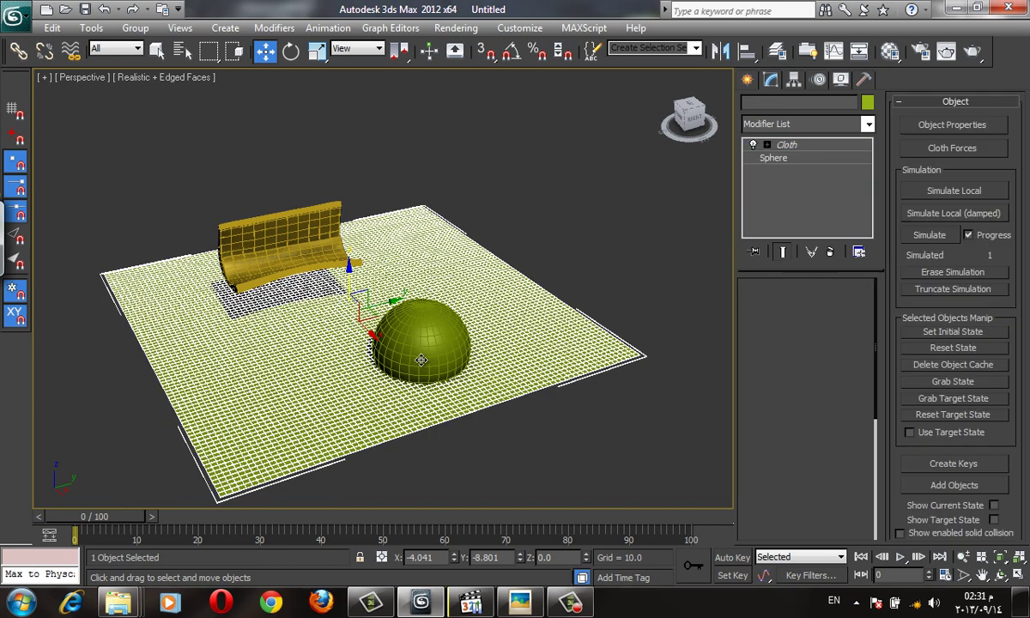
scroll(447, 364, up, 3)
alt+middle_drag(447, 364, 464, 326)
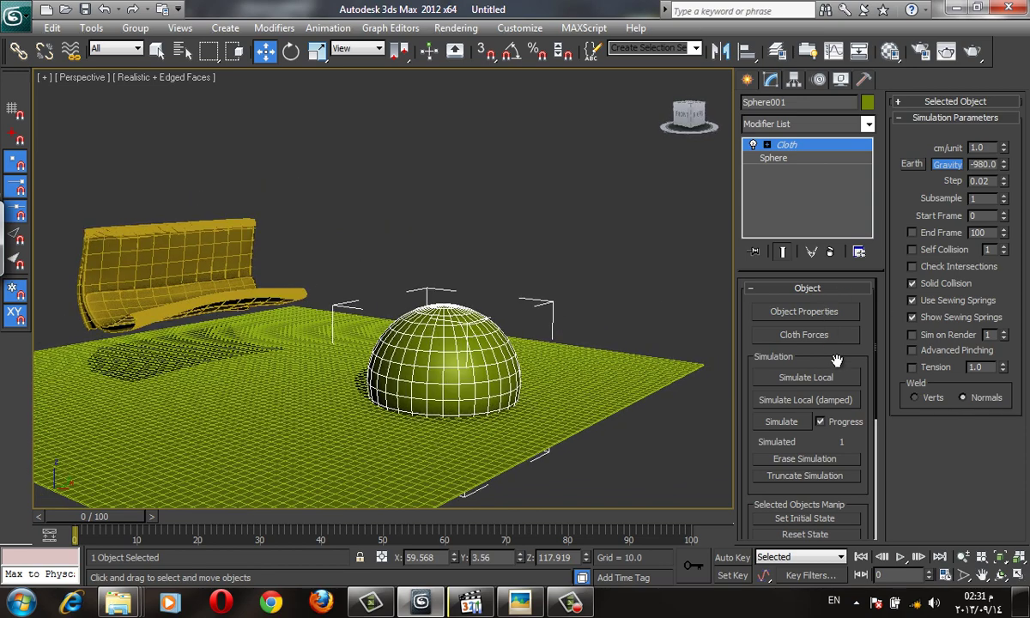
scroll(835, 300, down, 2)
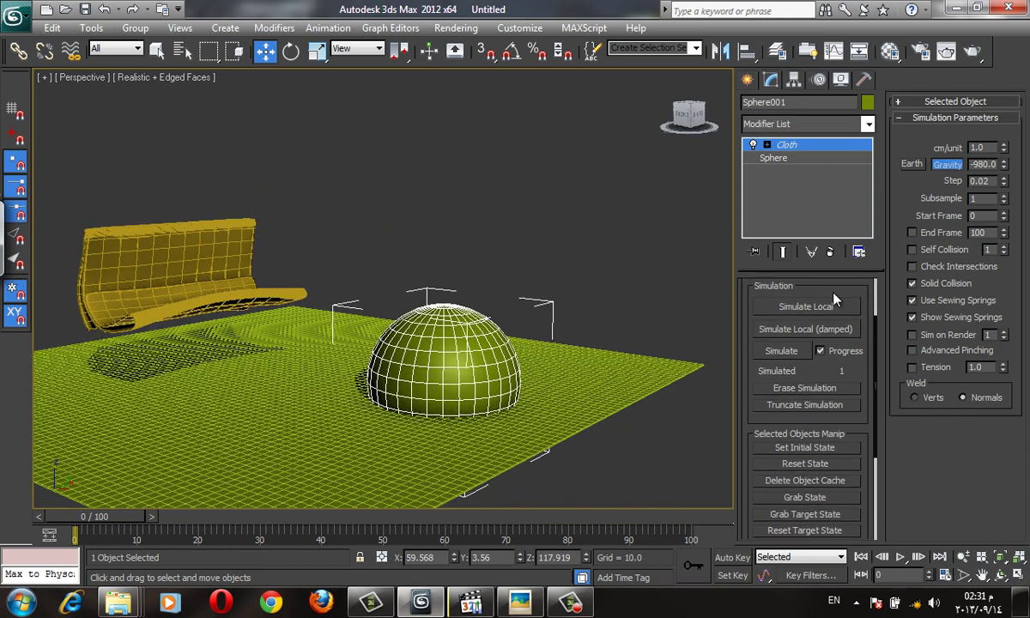
click(827, 464)
alt+middle_drag(506, 277, 516, 318)
scroll(816, 327, down, 1)
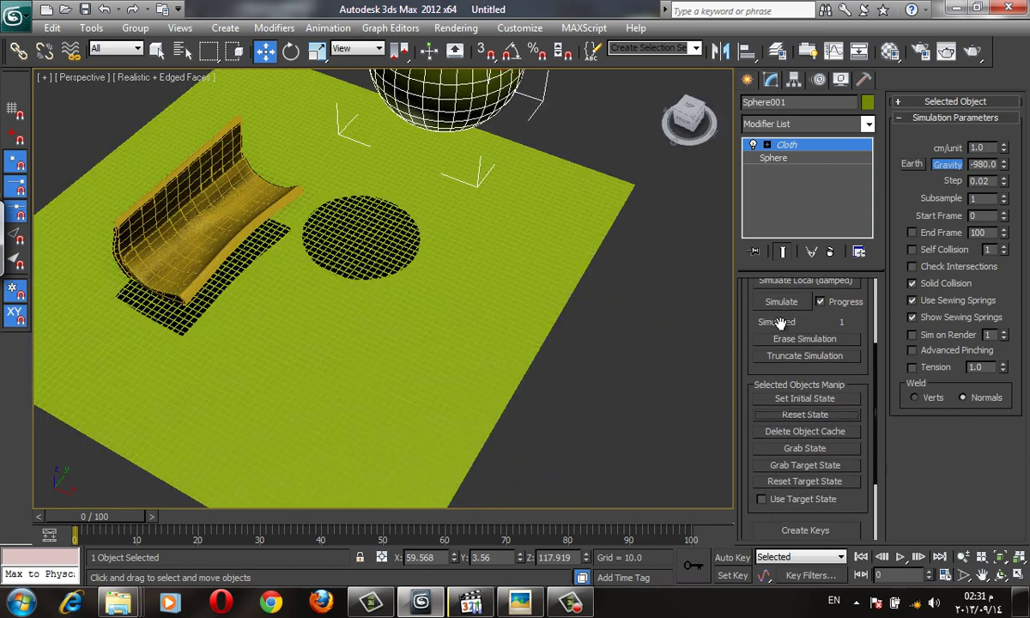
scroll(818, 323, up, 2)
Step: Simulate the cloth locally over the denser plane, then orbit around to inspect the dome
click(823, 305)
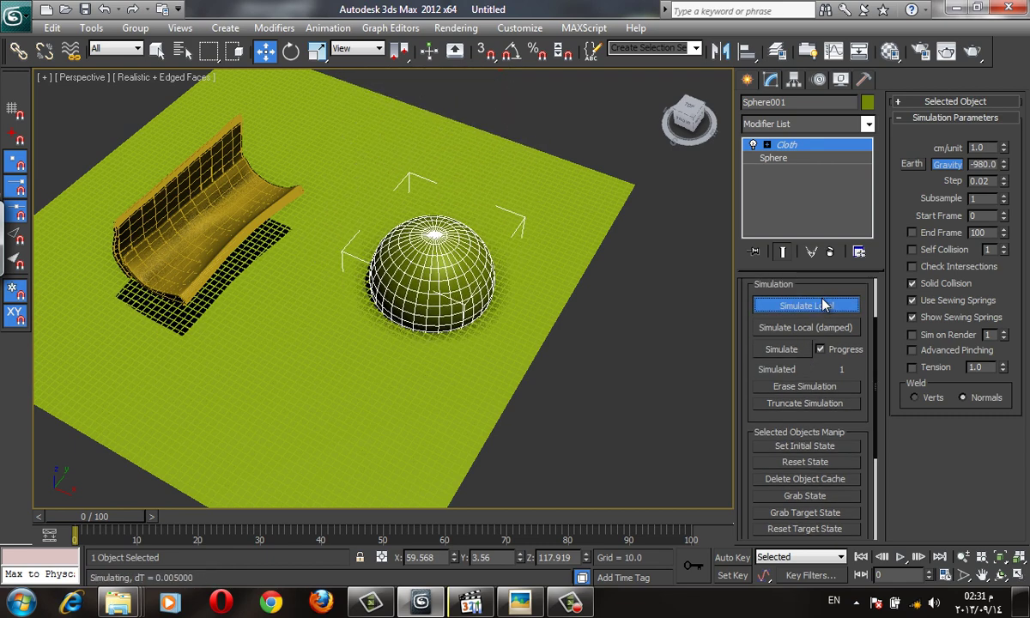
click(781, 304)
mouse_move(468, 318)
alt+middle_down()
mouse_move(467, 236)
mouse_move(437, 404)
alt+middle_up()
scroll(438, 299, up, 5)
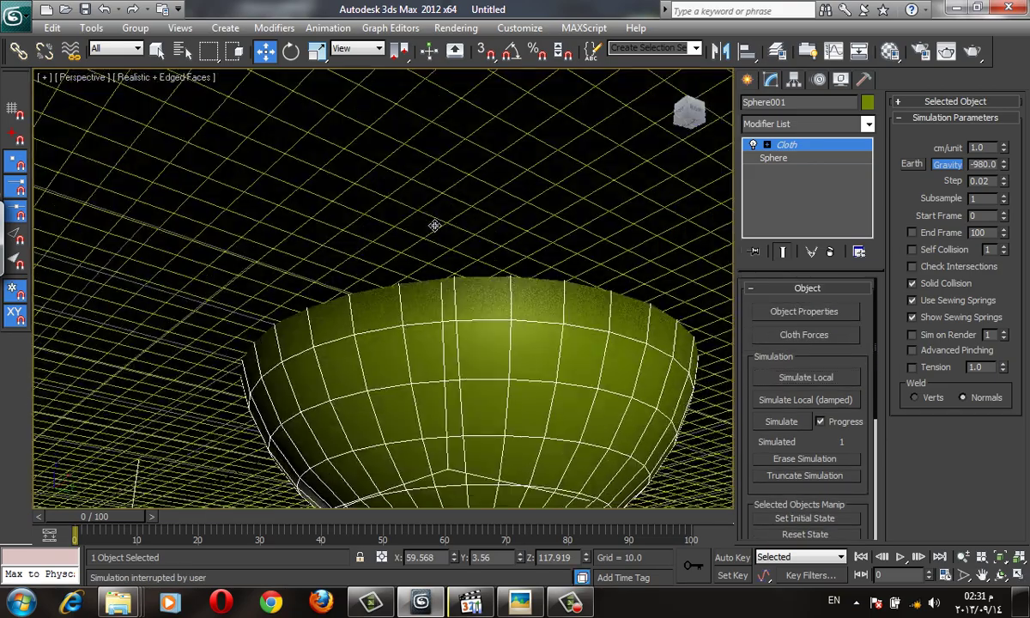
alt+middle_drag(438, 225, 446, 280)
scroll(441, 279, down, 3)
scroll(438, 278, down, 2)
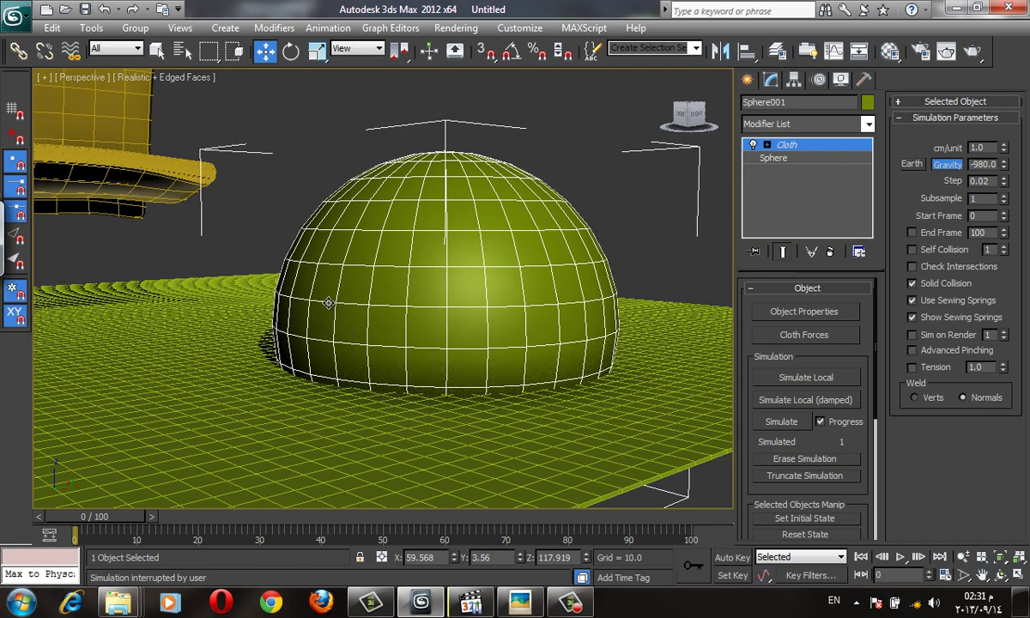
alt+middle_drag(328, 302, 369, 301)
Step: Make Plane001 a collision object with Depth 10.0, then run Simulate Local
click(755, 311)
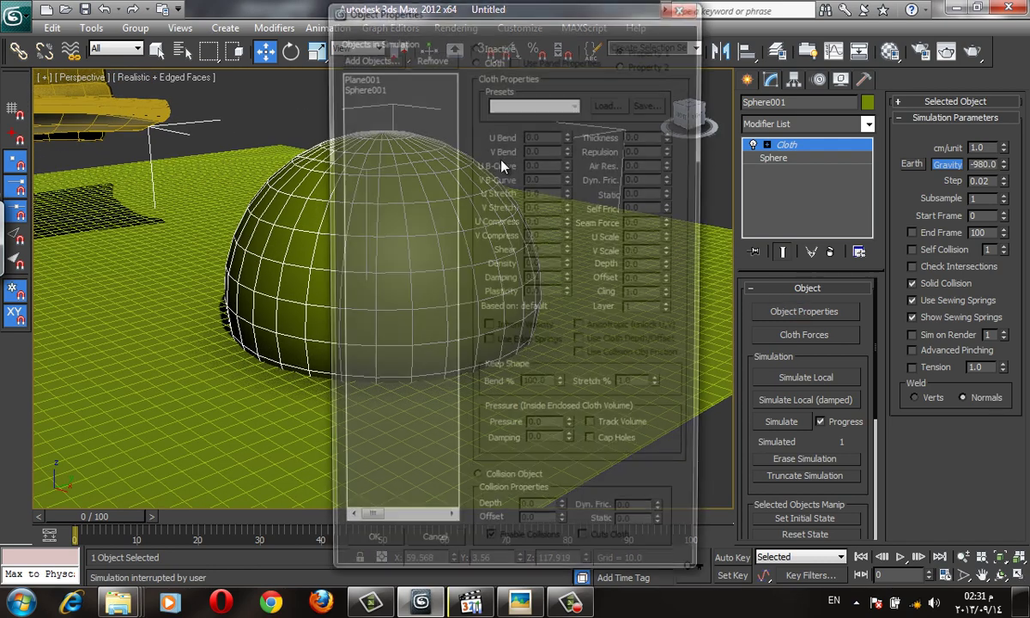
click(360, 75)
click(507, 487)
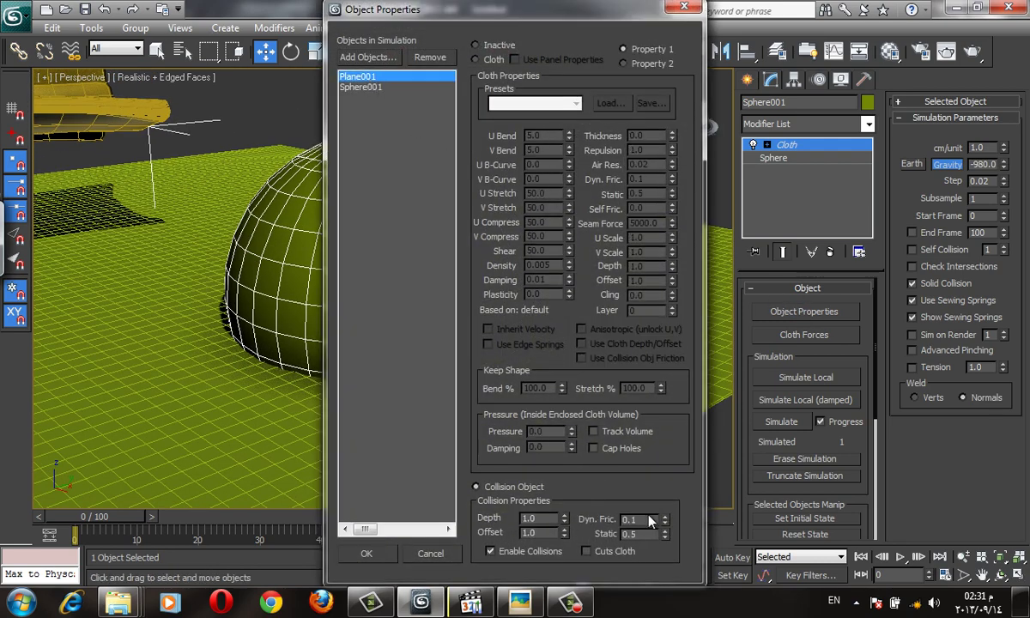
drag(550, 519, 483, 512)
click(366, 553)
click(826, 378)
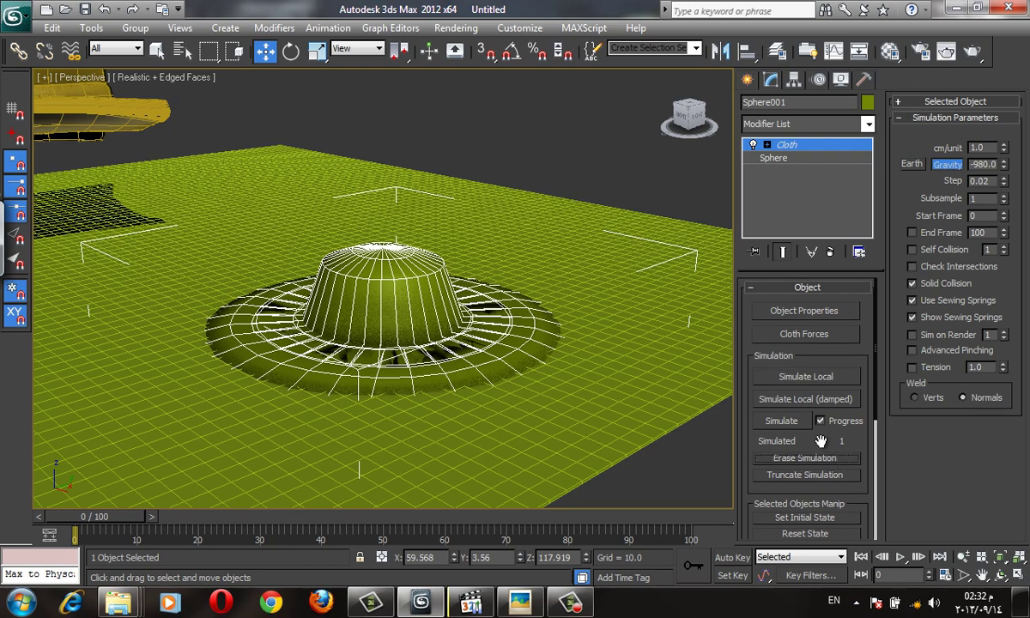
Step: Reset and rerun the local cloth simulation, then hide edged faces with F4
scroll(753, 486, down, 1)
click(797, 450)
click(820, 371)
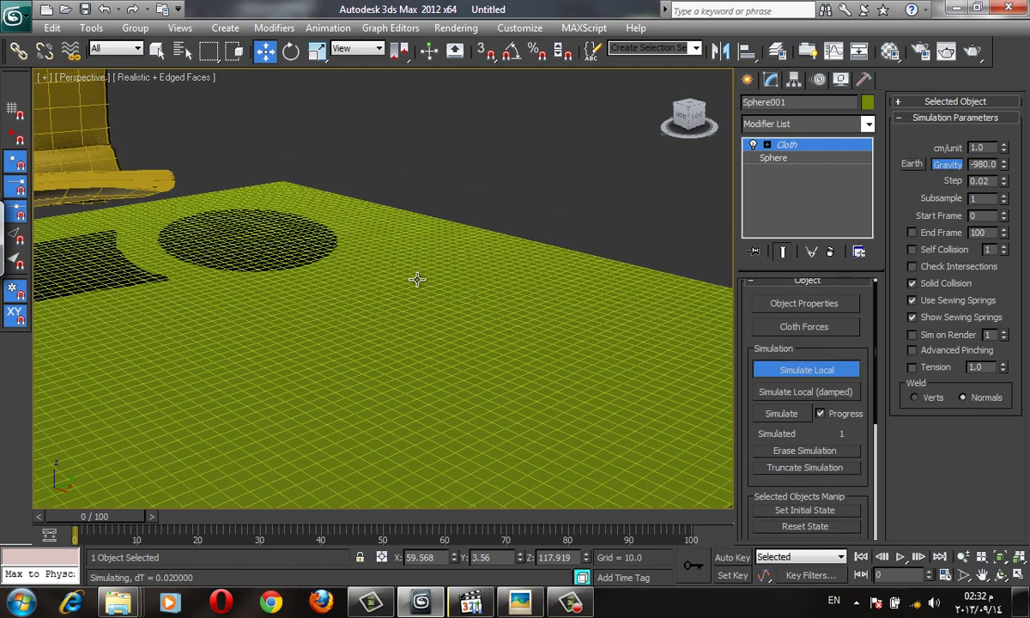
scroll(414, 275, down, 5)
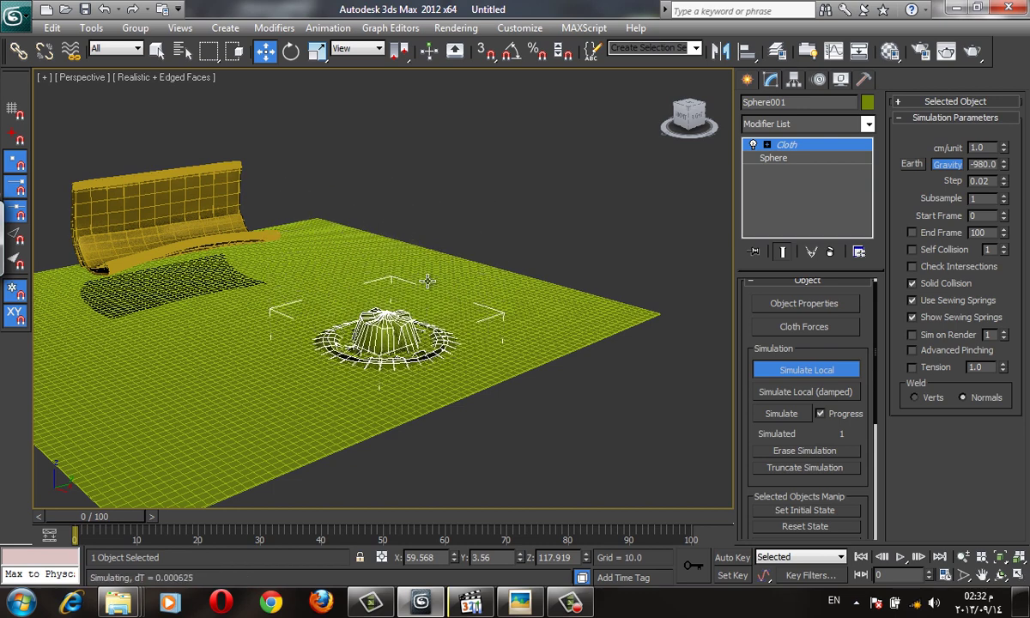
click(806, 370)
key(F4)
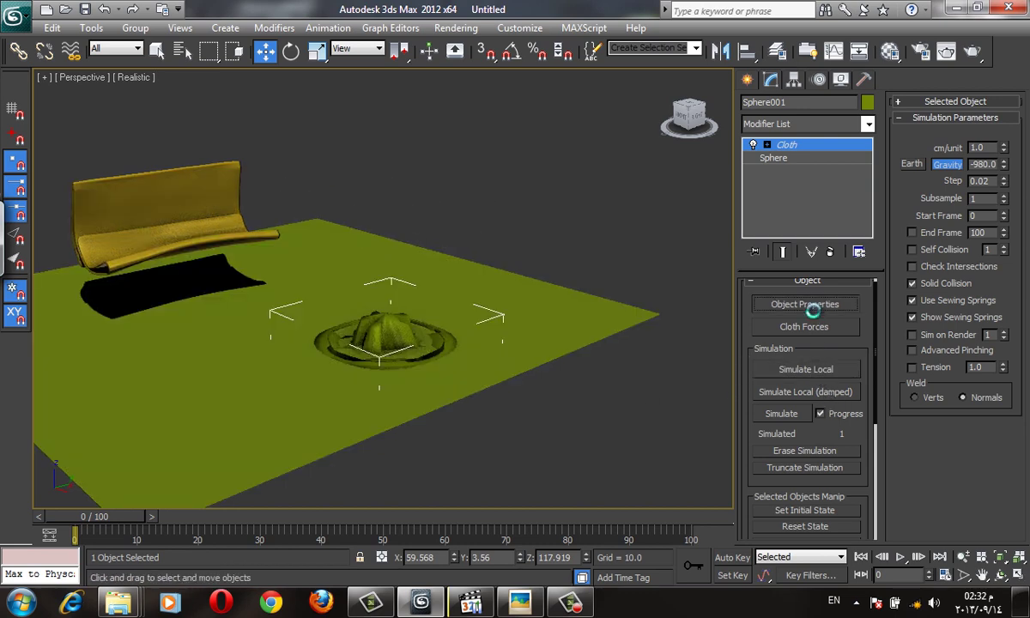
Step: Mark Plane001 as a collision object in cloth Object Properties, confirm, and deselect the sphere
click(815, 303)
click(393, 74)
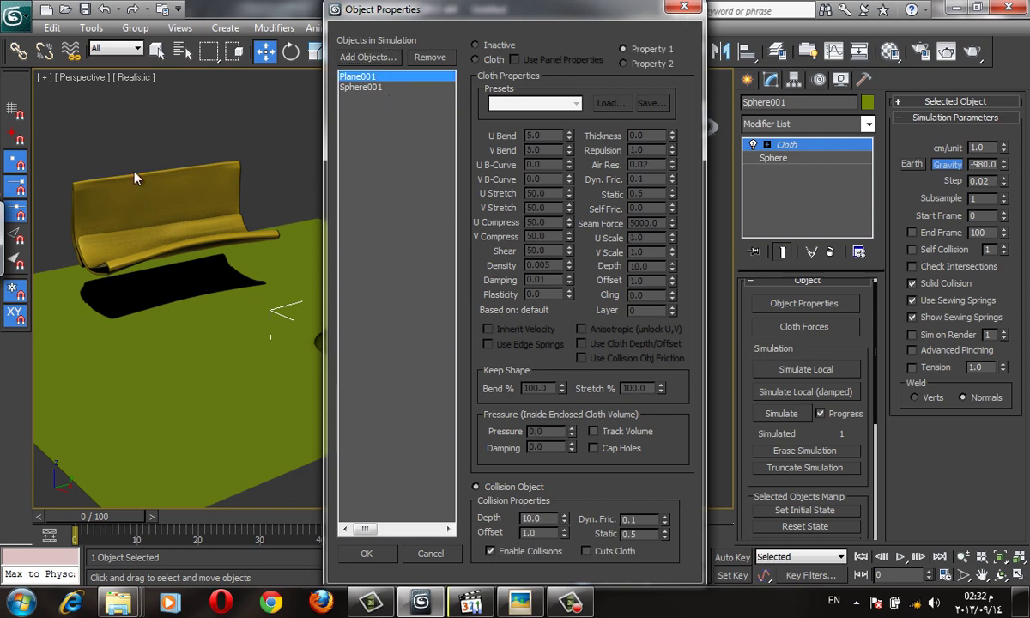
click(685, 6)
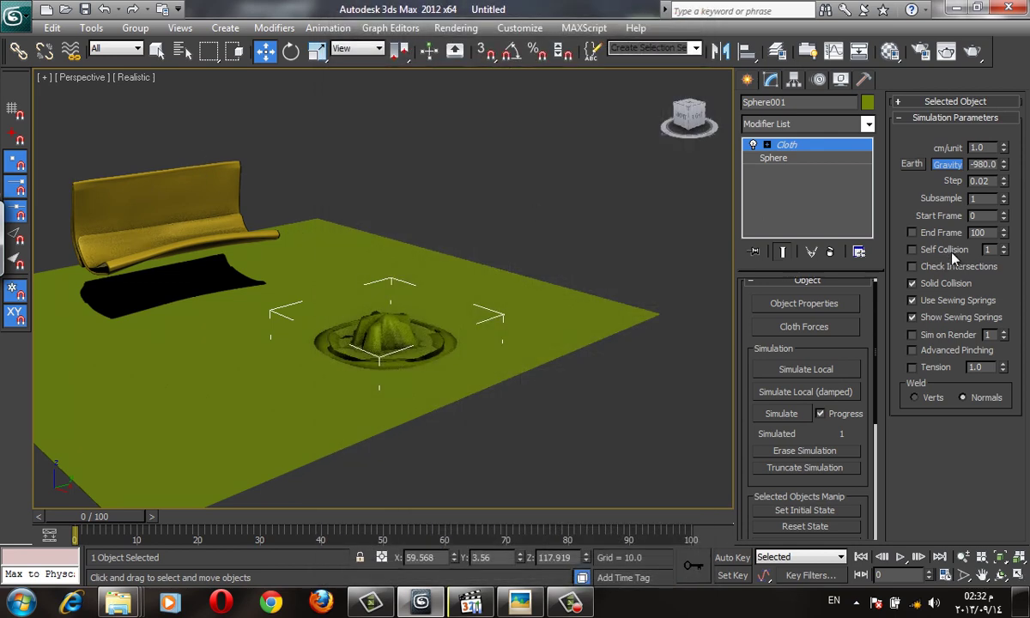
click(508, 478)
Step: Close the photo viewer and switch to the swimming pool folder window
click(519, 602)
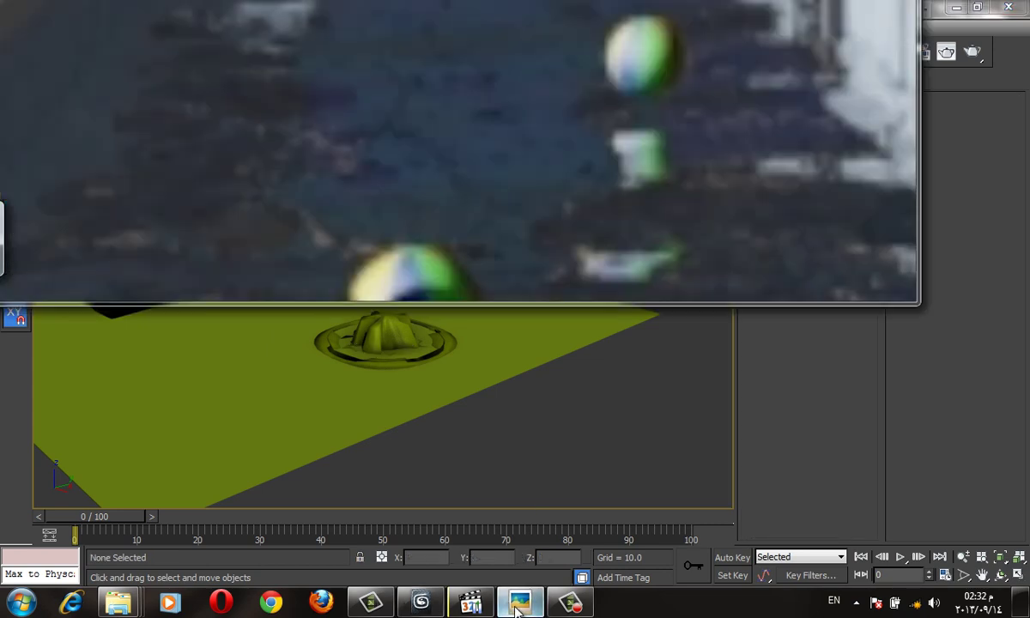
click(590, 297)
mouse_move(119, 603)
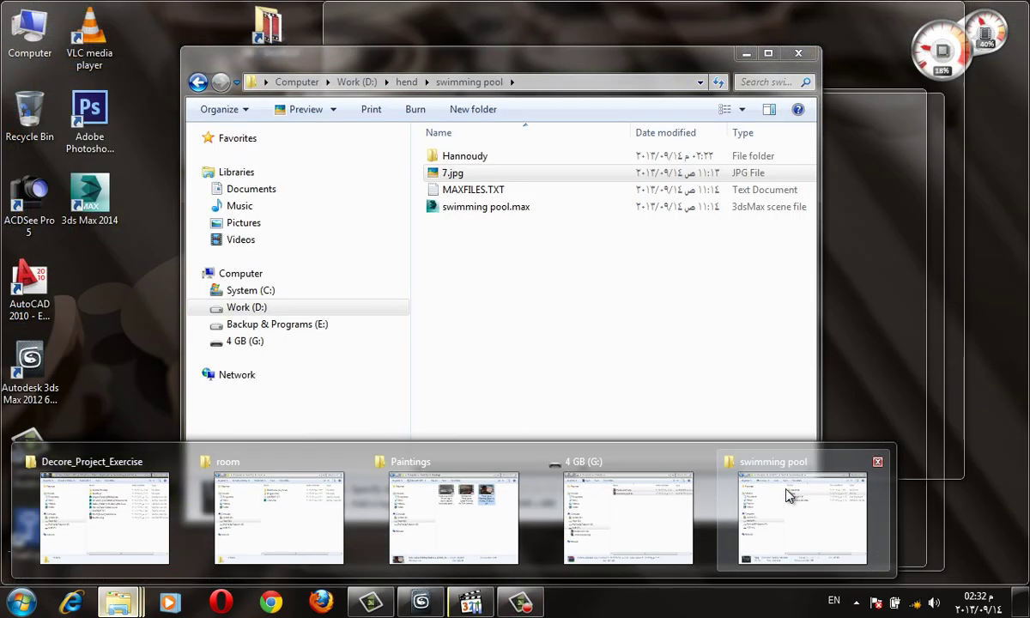
click(788, 495)
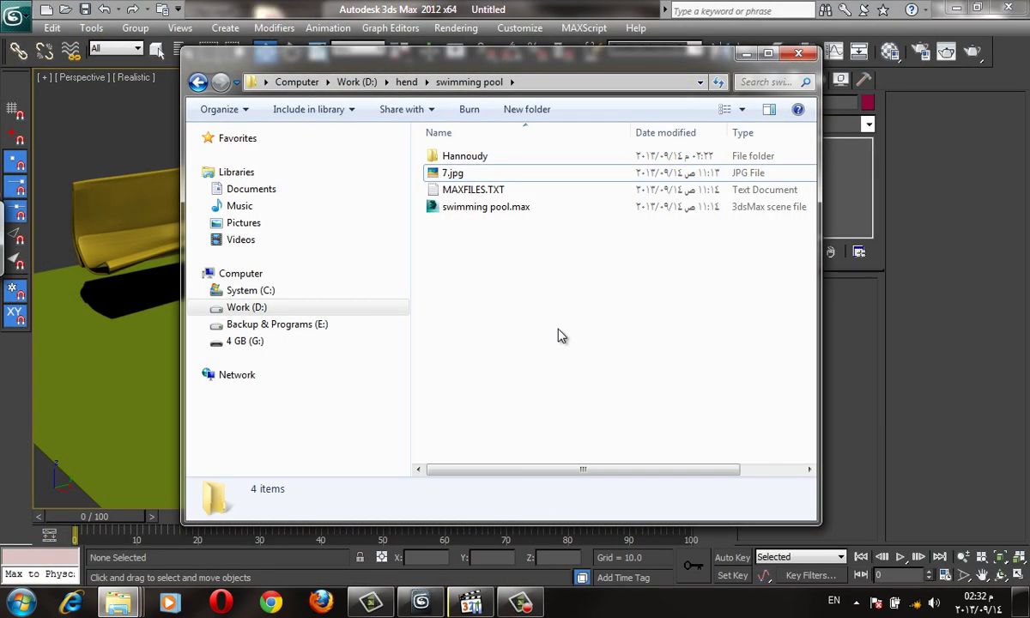
Step: Go up into the Hend-room 2 folder and open hend-room.jpg
key(BackSpace)
key(Up)
key(Return)
key(Down)
key(Down)
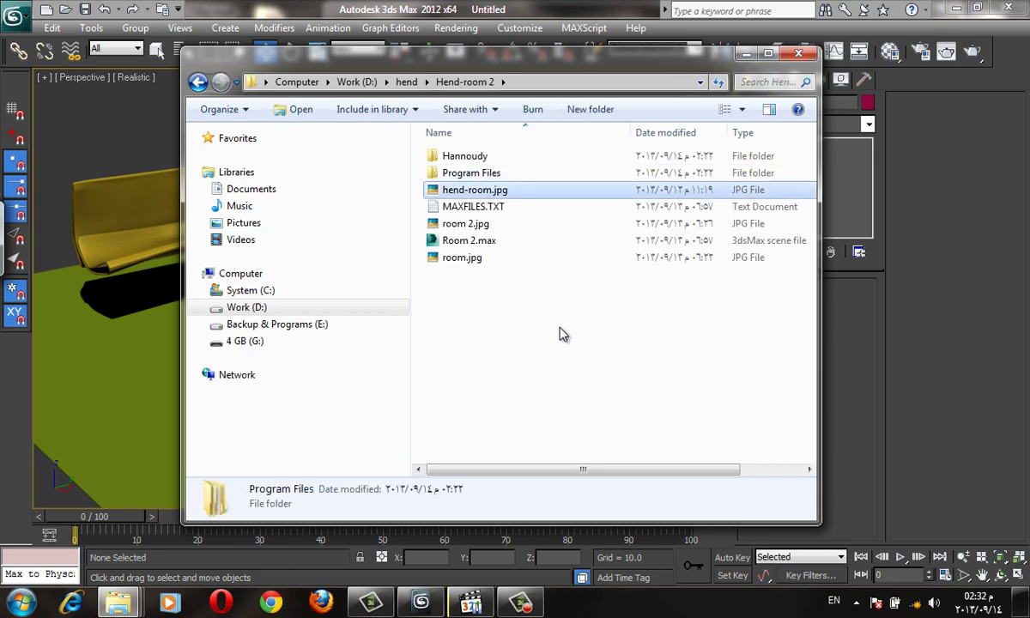
key(Down)
key(Return)
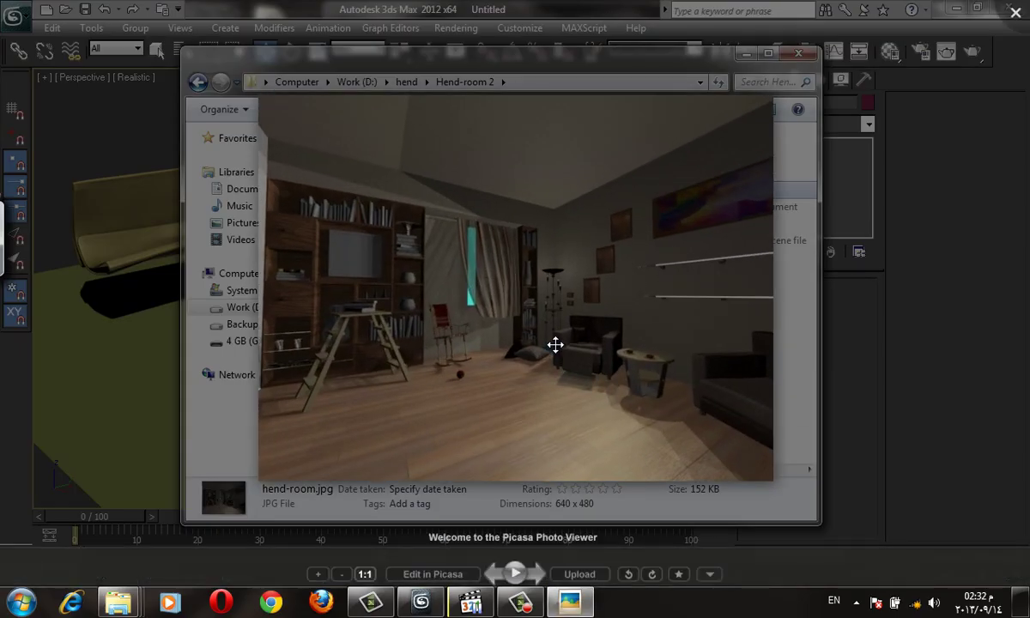
Step: Zoom and pan around the hend-room.jpg render up close, then close it
scroll(555, 345, up, 2)
scroll(556, 348, up, 1)
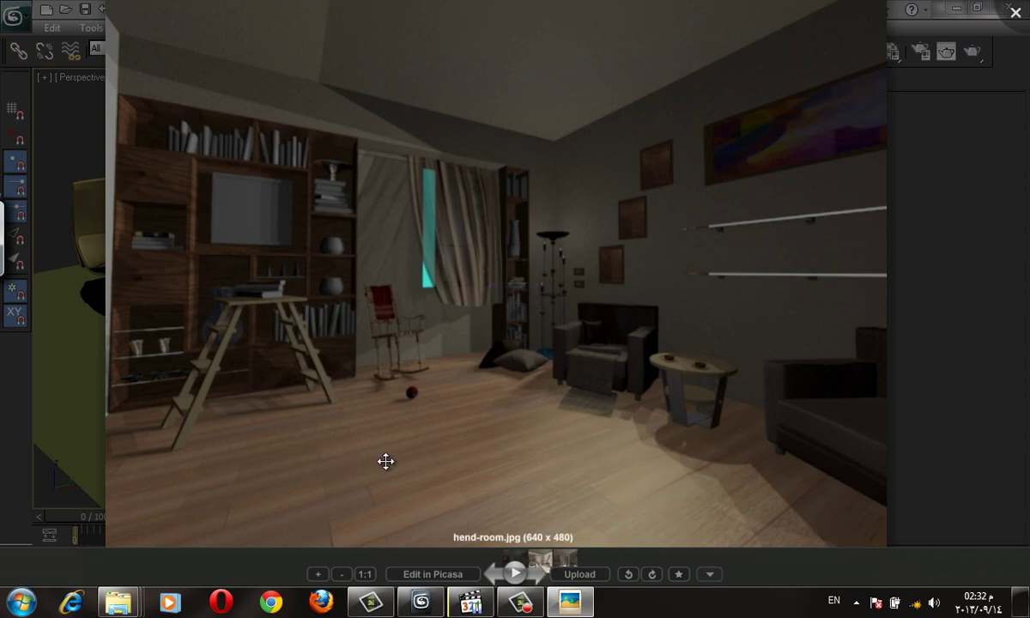
scroll(527, 363, up, 1)
scroll(568, 375, up, 1)
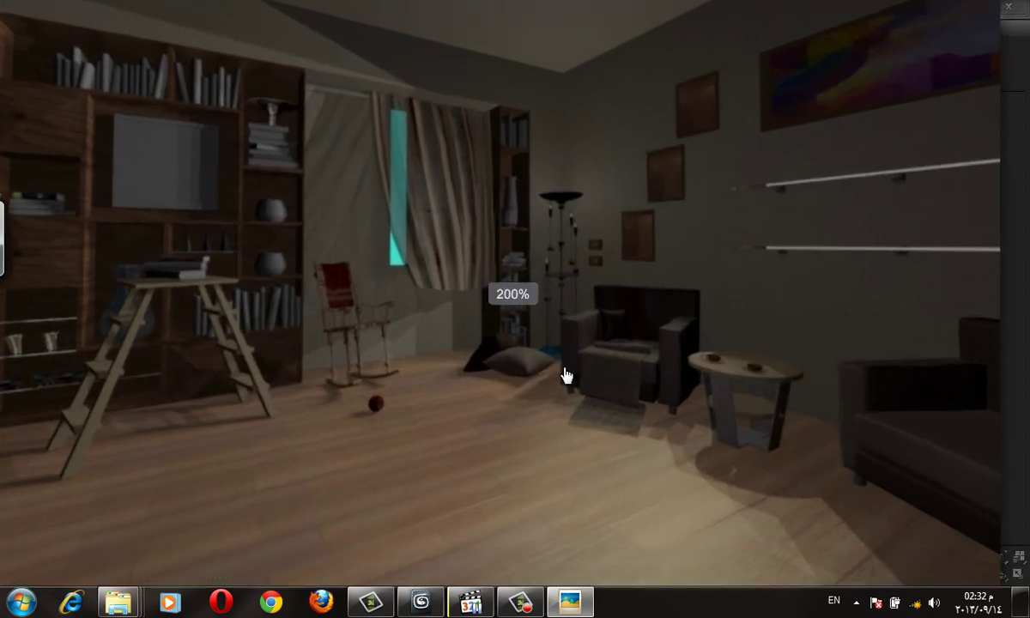
scroll(574, 384, down, 2)
scroll(582, 375, down, 1)
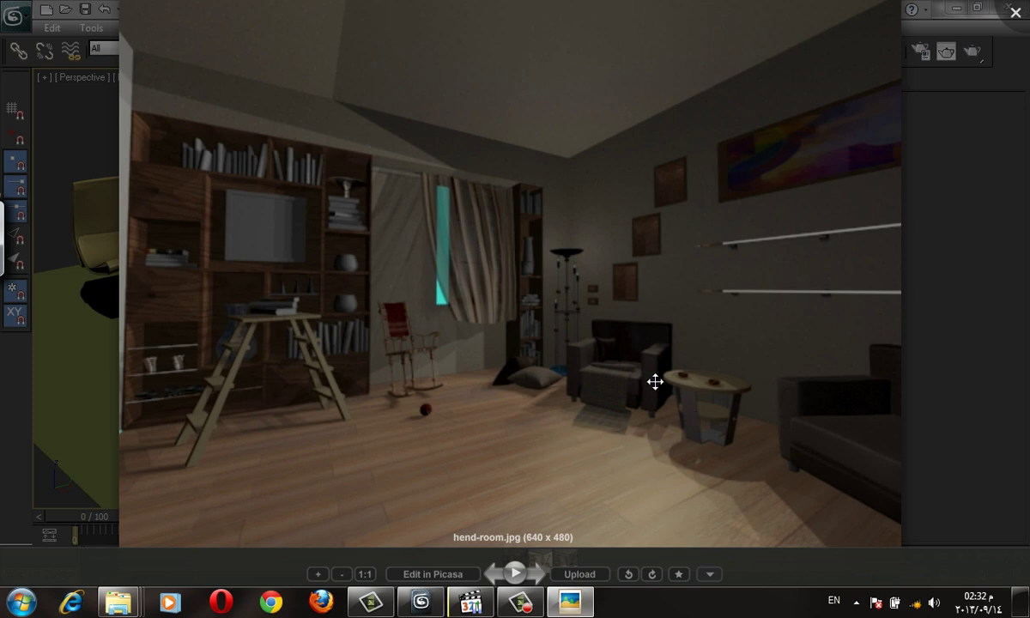
drag(751, 373, 617, 407)
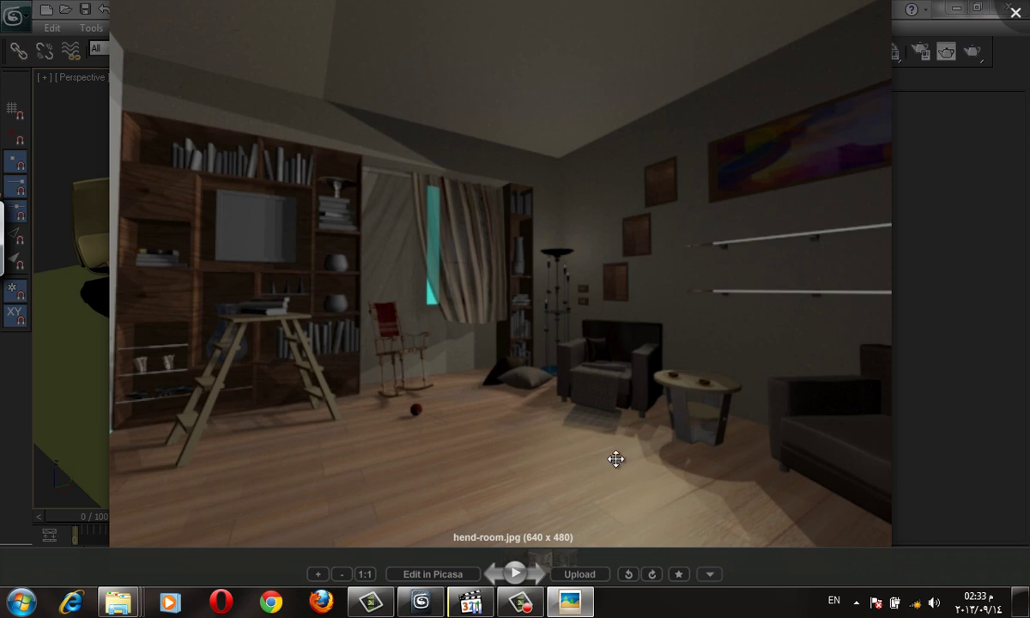
scroll(587, 449, up, 2)
scroll(580, 396, up, 1)
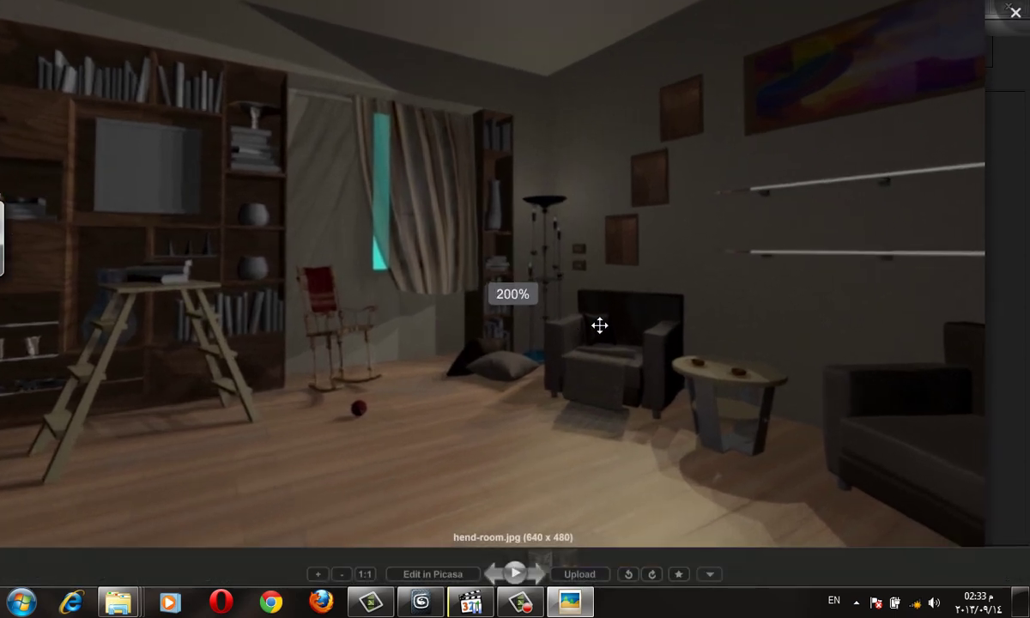
mouse_move(787, 365)
mouse_down()
mouse_move(805, 326)
mouse_move(775, 329)
mouse_up()
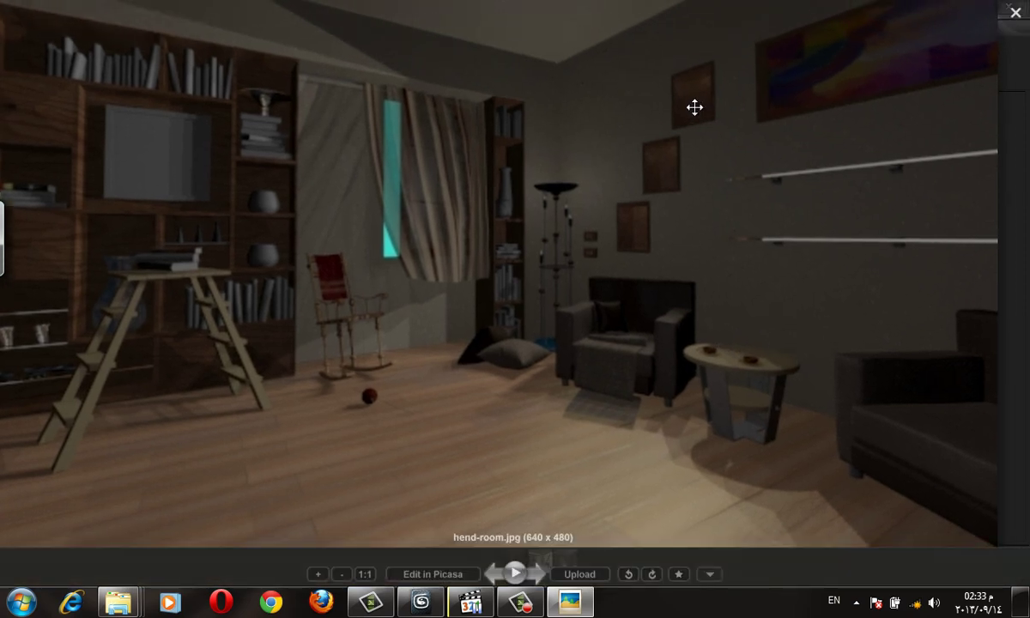
scroll(562, 329, down, 1)
scroll(562, 329, down, 1)
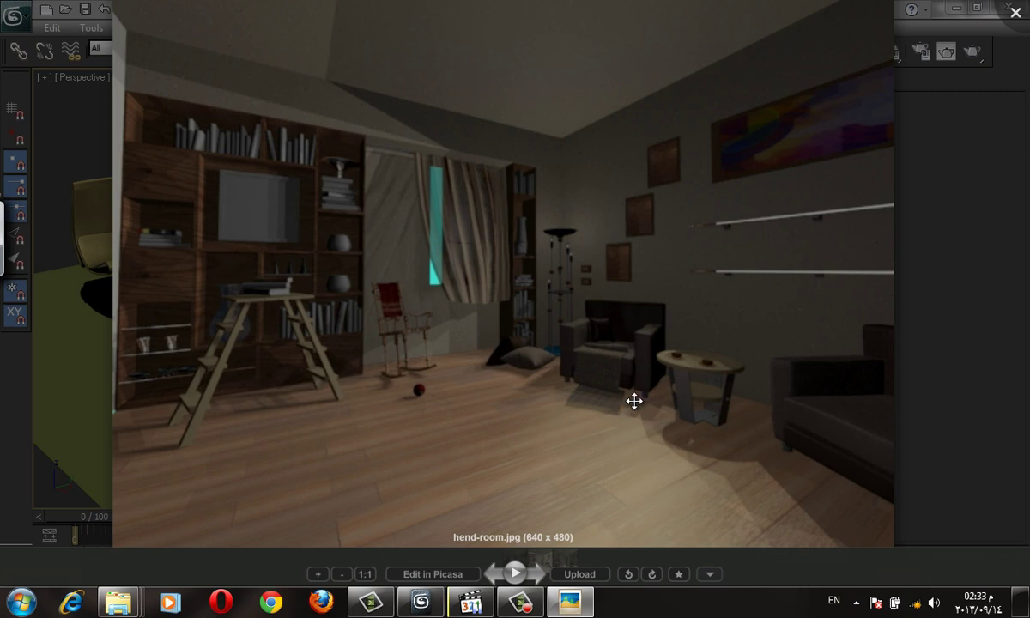
key(Escape)
Step: Open room 2.jpg in the photo viewer and zoom in and out on it
double_click(500, 223)
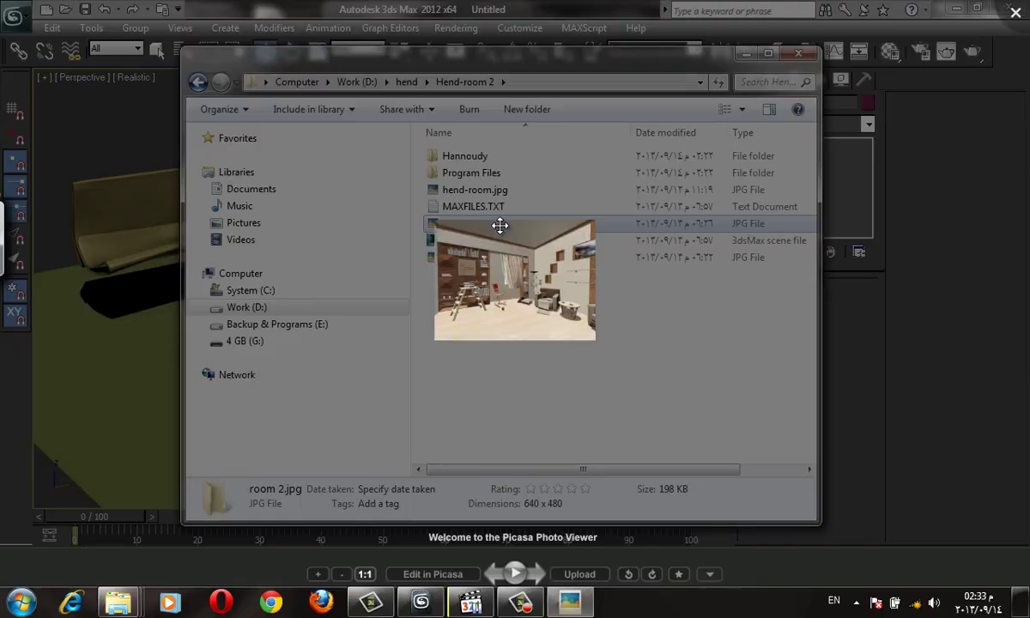
scroll(498, 287, up, 2)
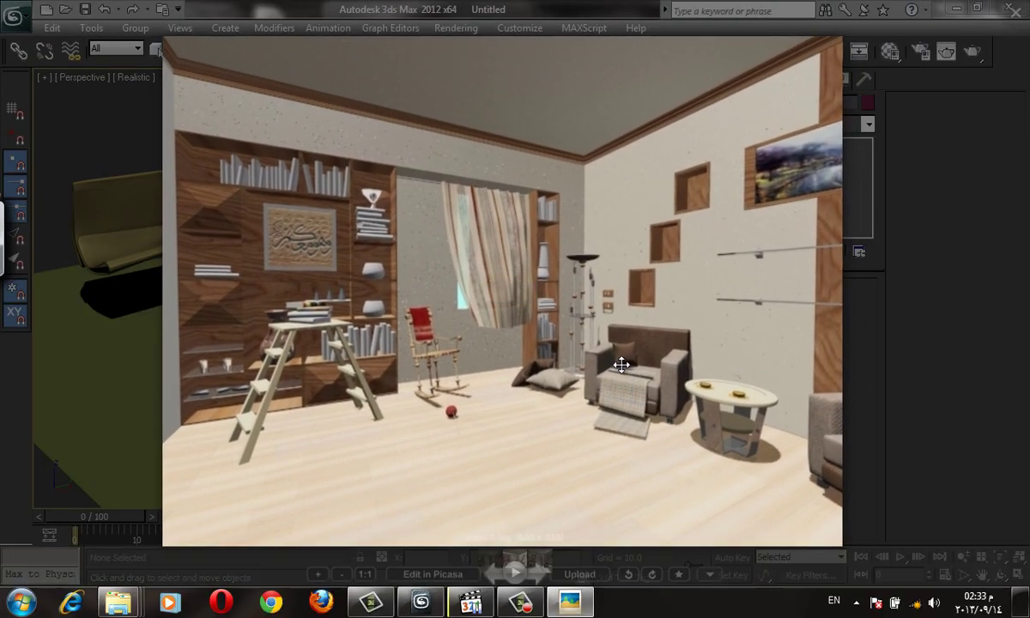
scroll(601, 385, up, 5)
scroll(584, 413, up, 4)
scroll(448, 416, down, 1)
scroll(454, 310, down, 2)
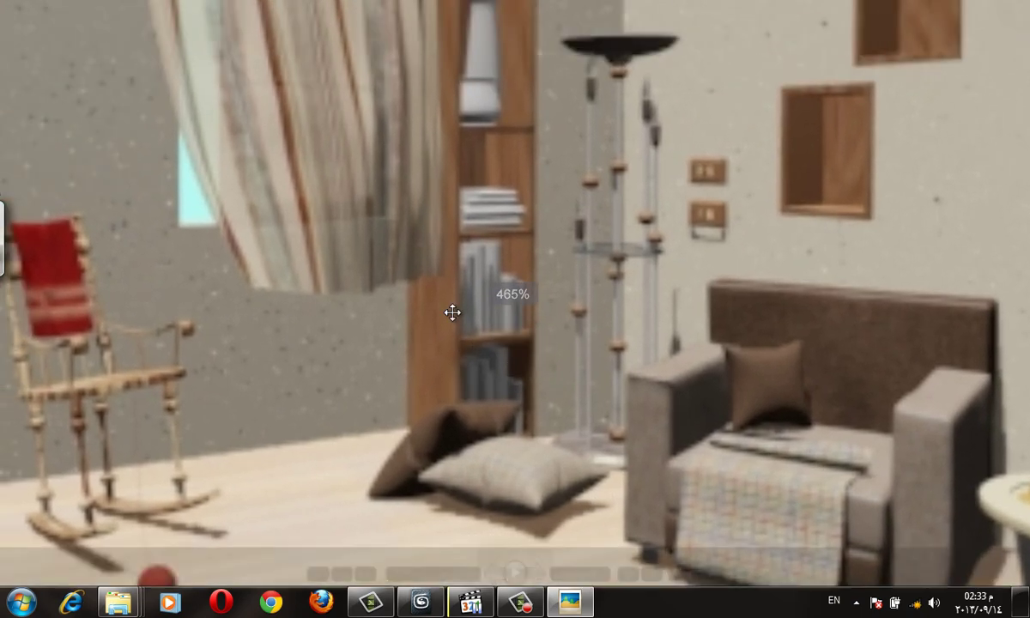
scroll(455, 306, down, 2)
scroll(459, 297, down, 2)
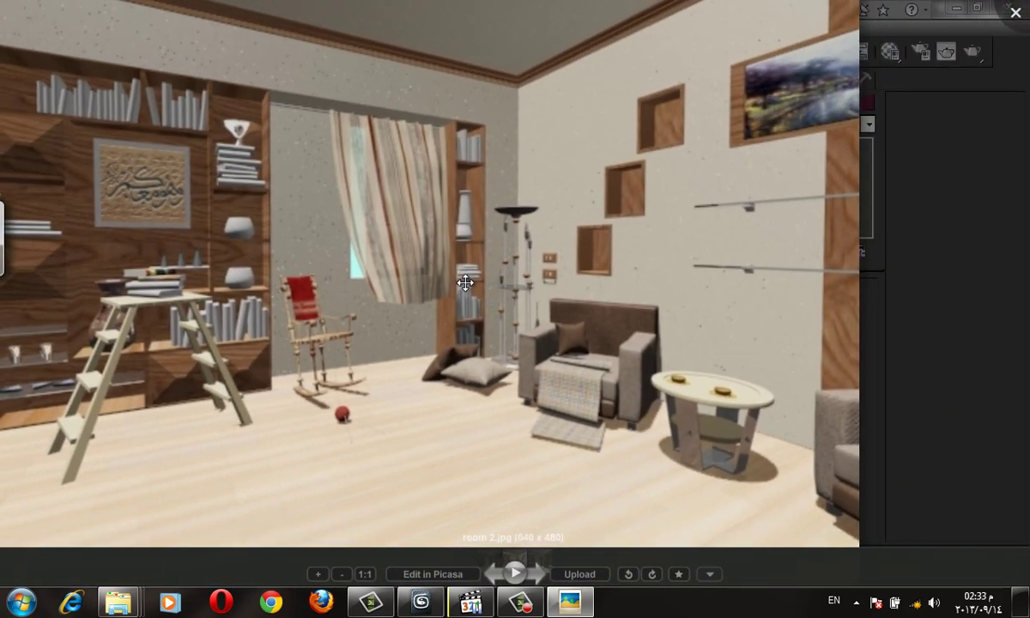
Step: Switch to room.jpg and then the next photo, zooming in and out on each
click(501, 565)
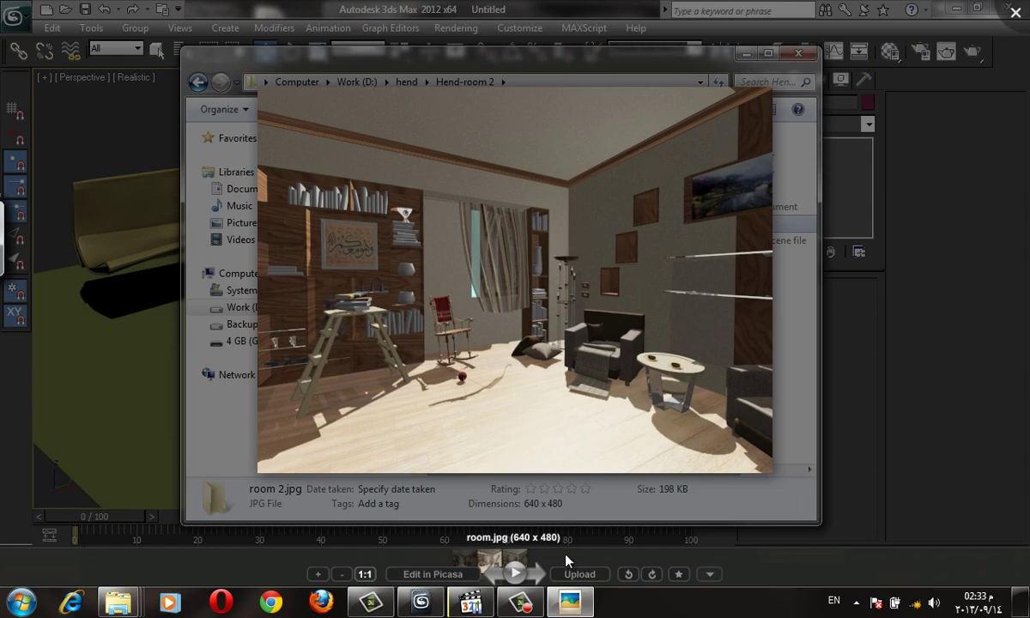
scroll(468, 346, down, 1)
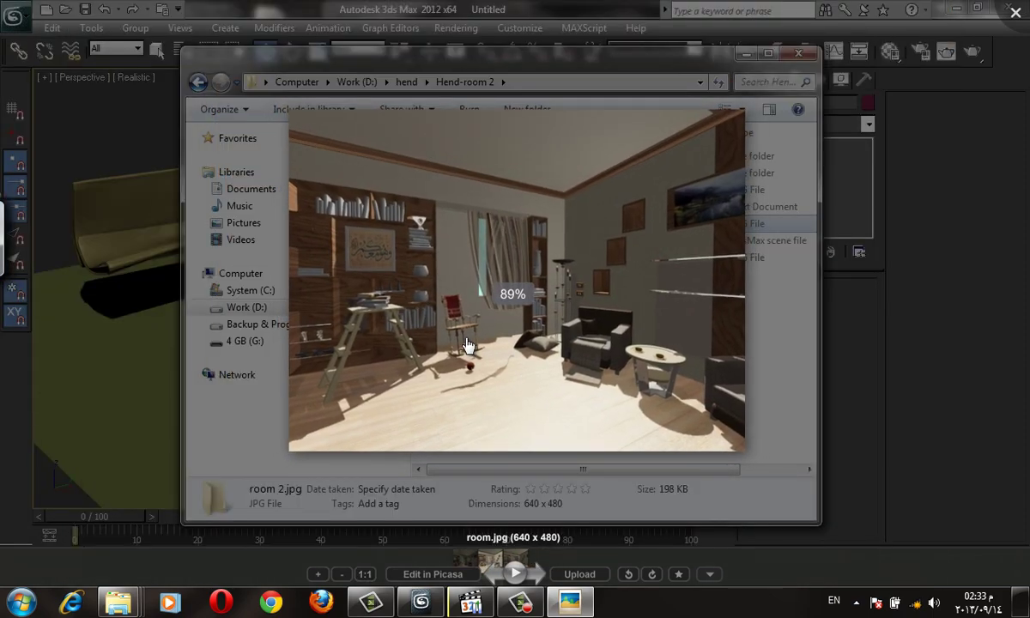
scroll(364, 276, up, 2)
scroll(356, 267, up, 3)
scroll(515, 370, up, 3)
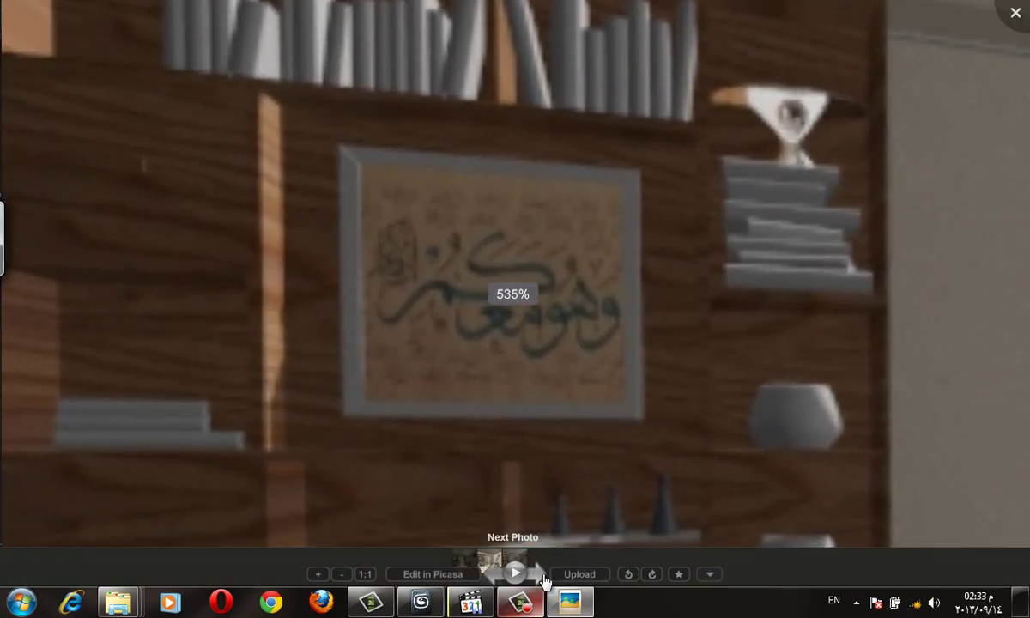
click(544, 574)
scroll(356, 306, up, 2)
scroll(406, 288, up, 2)
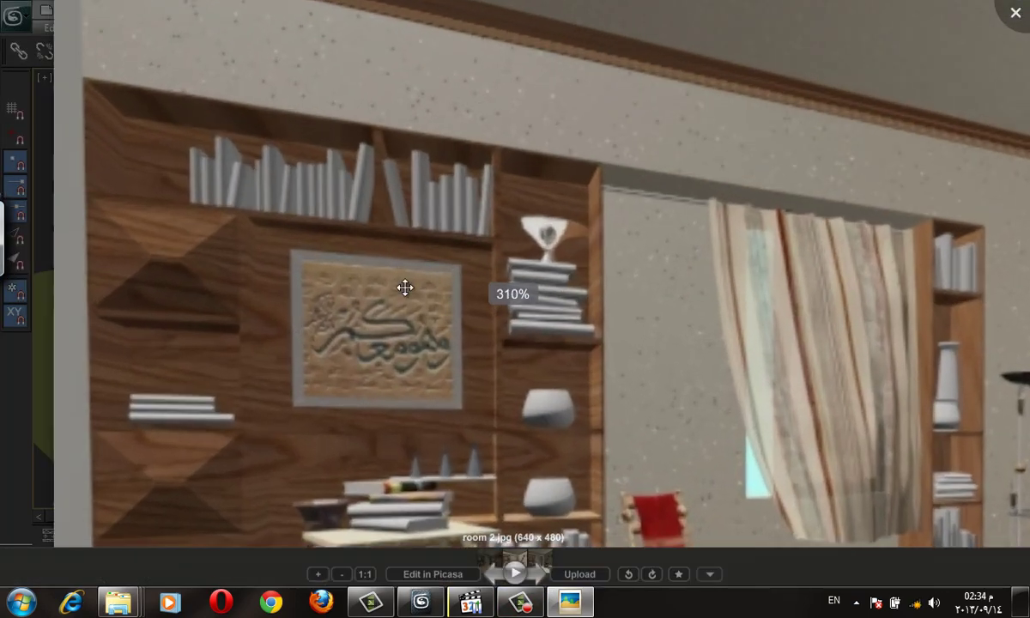
scroll(311, 340, up, 3)
scroll(499, 483, up, 1)
scroll(481, 386, down, 1)
scroll(491, 391, down, 4)
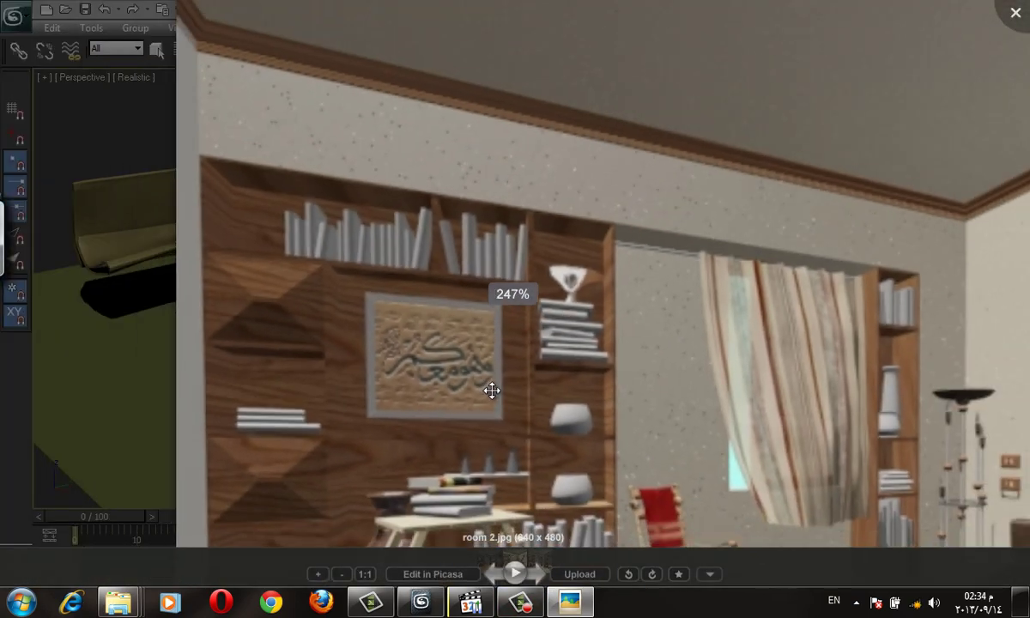
scroll(492, 390, down, 3)
scroll(515, 386, down, 1)
Step: Page back to room.jpg, then on to hend-room.jpg and zoom into it
click(540, 573)
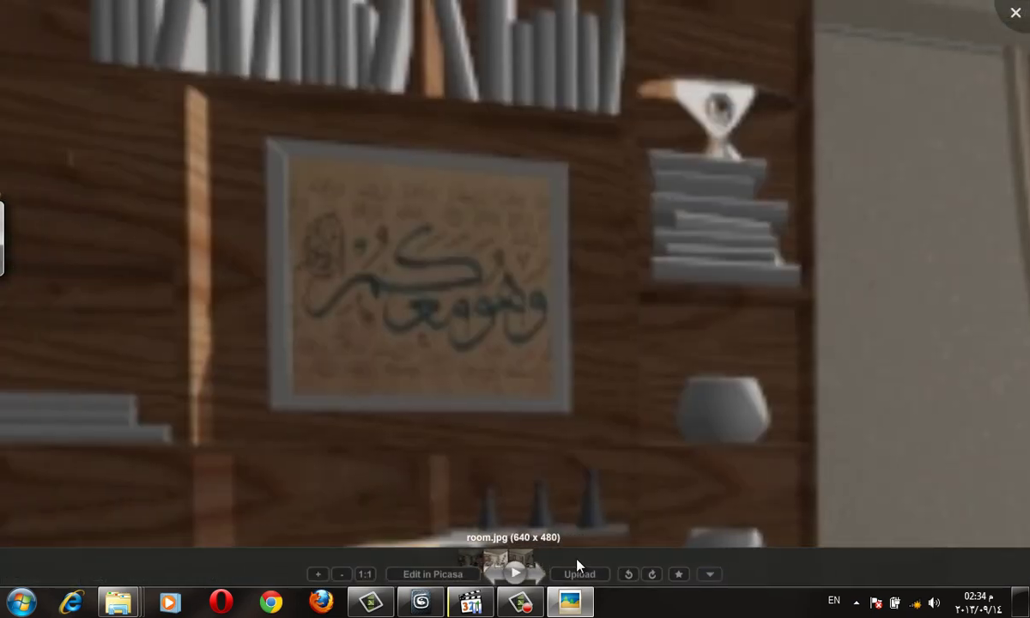
key(Right)
scroll(462, 193, up, 2)
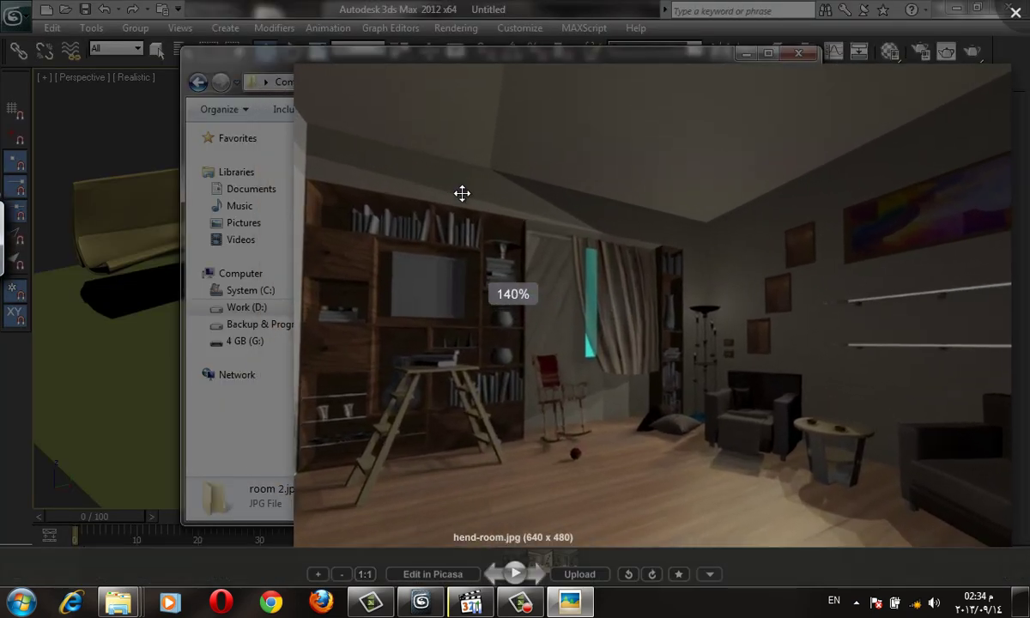
scroll(462, 193, up, 1)
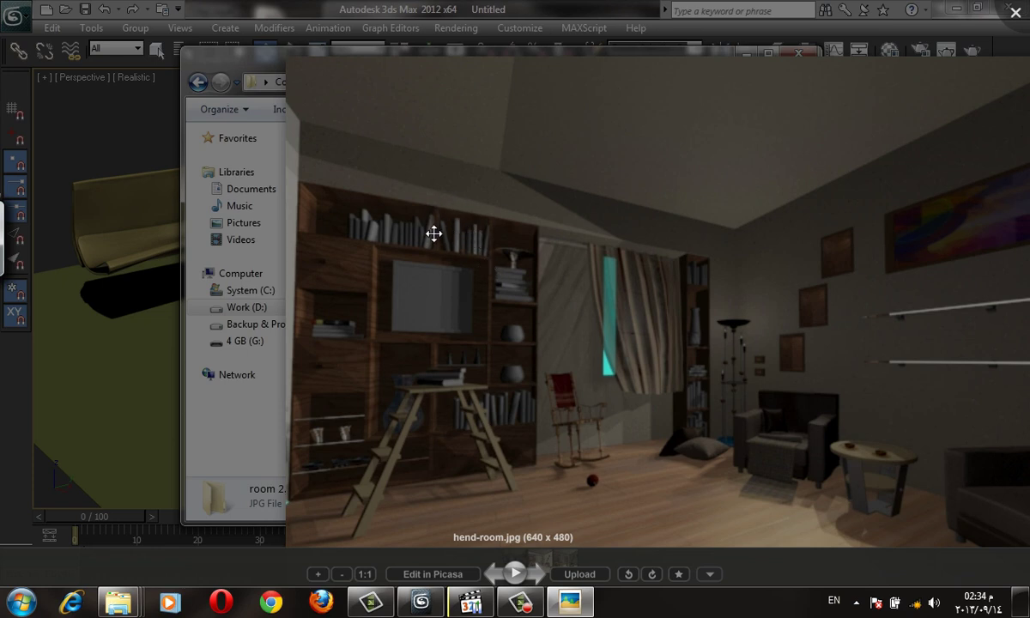
scroll(723, 272, up, 1)
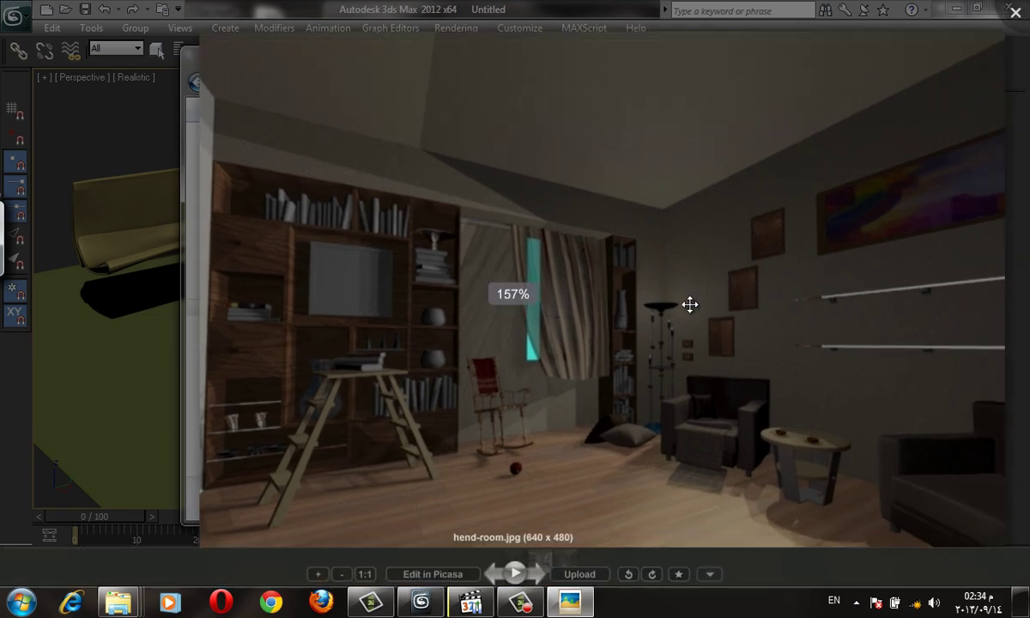
scroll(695, 327, up, 3)
scroll(702, 343, down, 5)
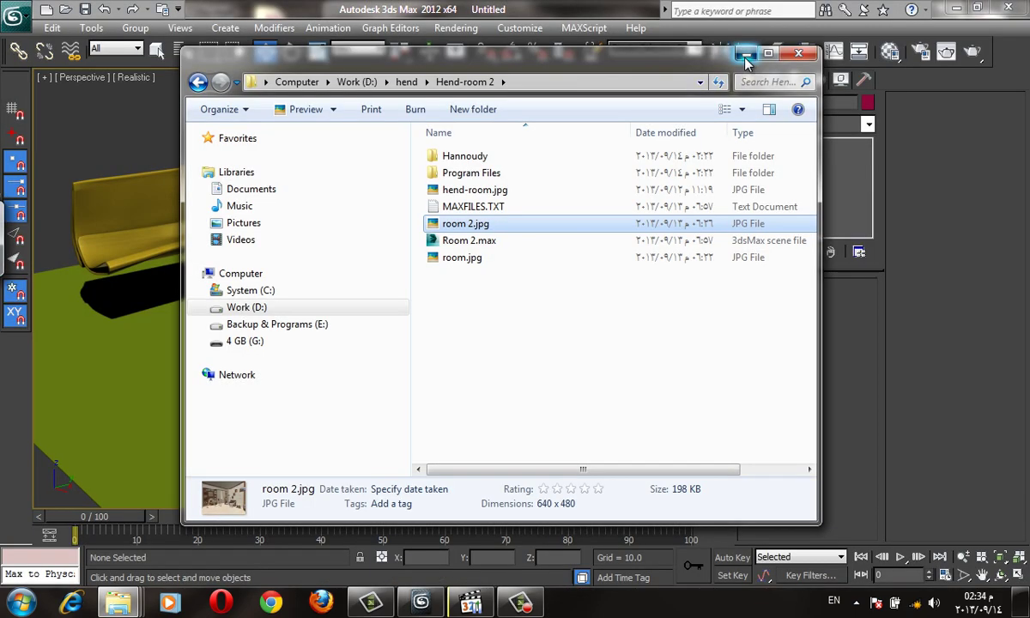
Step: Drag Room 2.max into the viewport and open it without saving, adopting the file's unit scale
click(746, 54)
scroll(573, 291, down, 3)
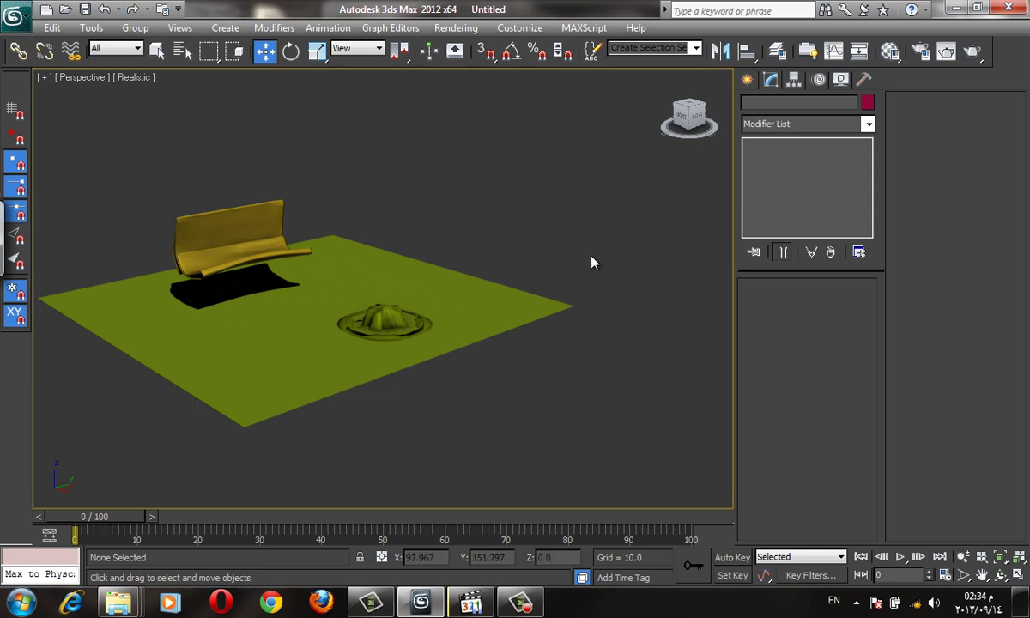
mouse_move(120, 602)
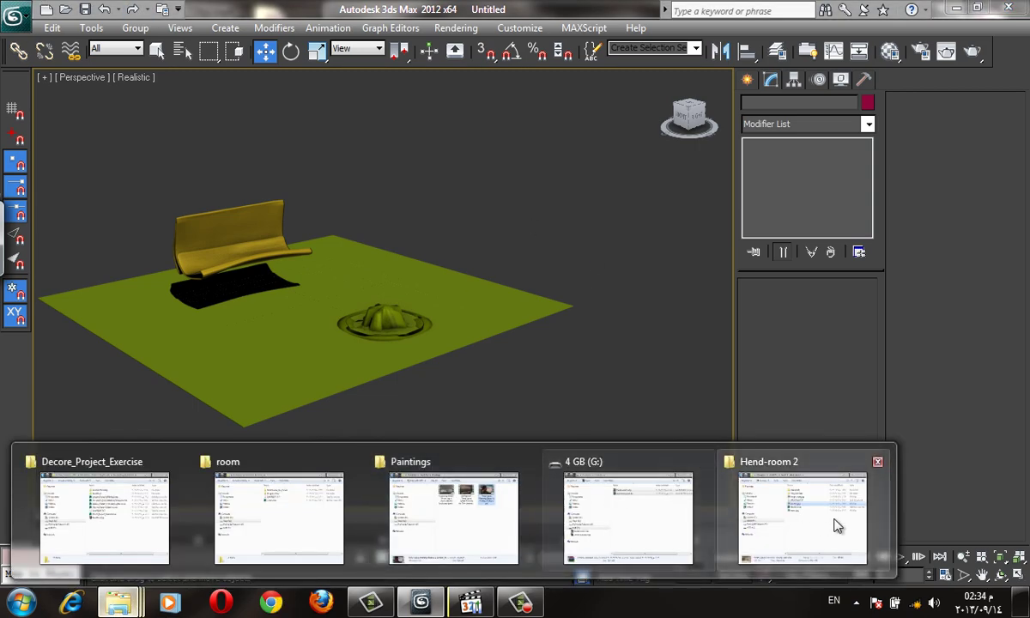
click(835, 523)
click(470, 241)
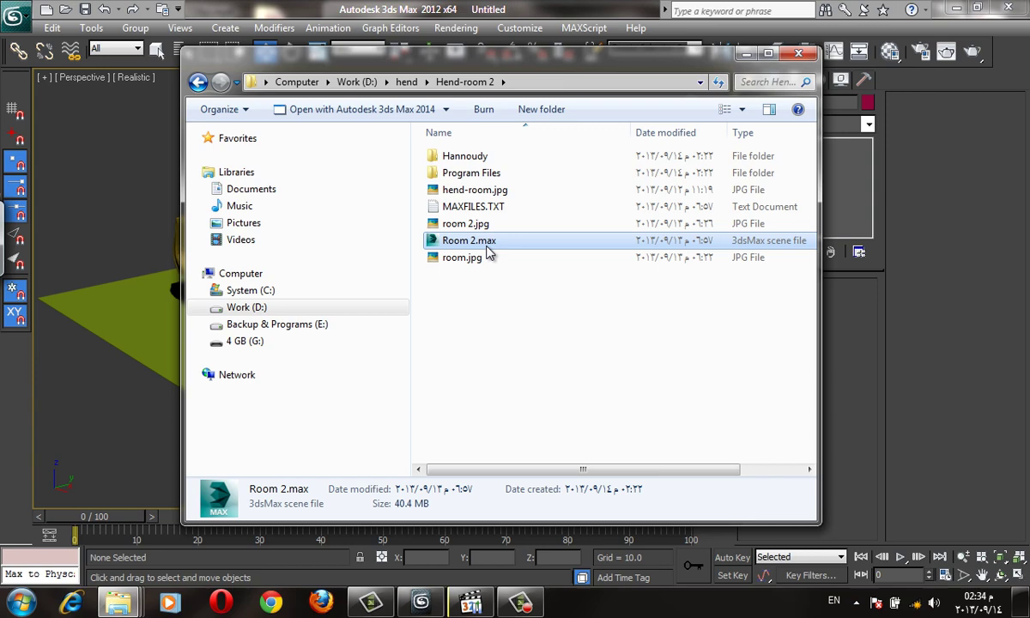
drag(168, 189, 146, 172)
click(180, 178)
click(520, 357)
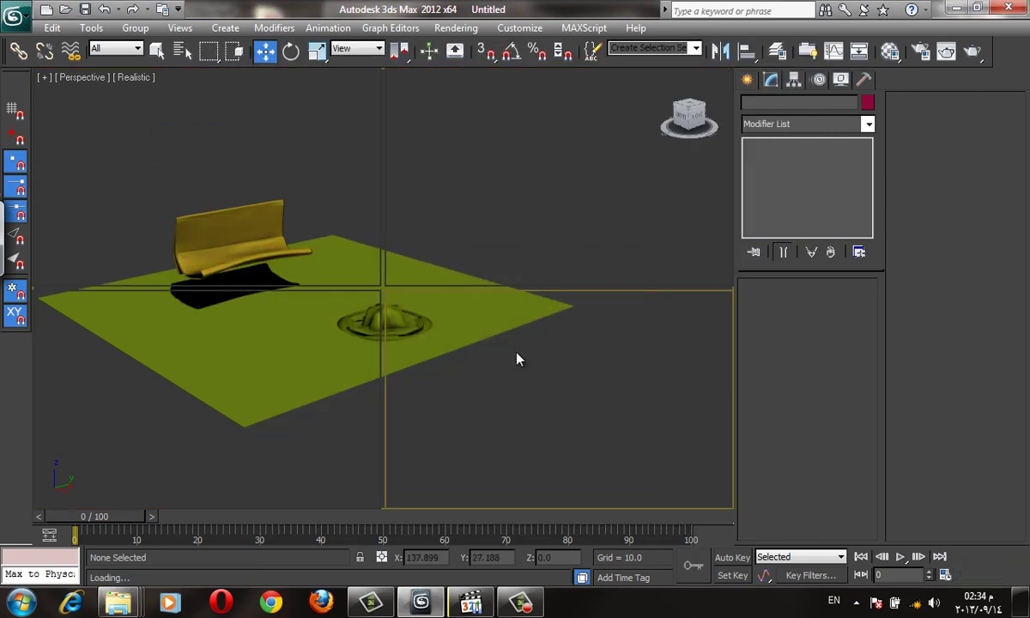
click(515, 428)
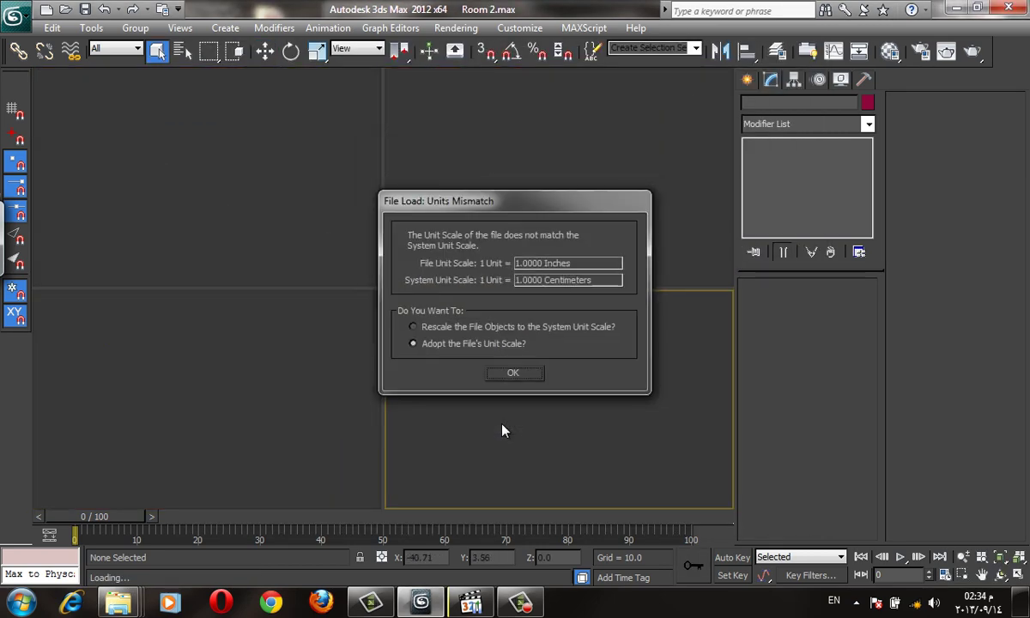
click(513, 374)
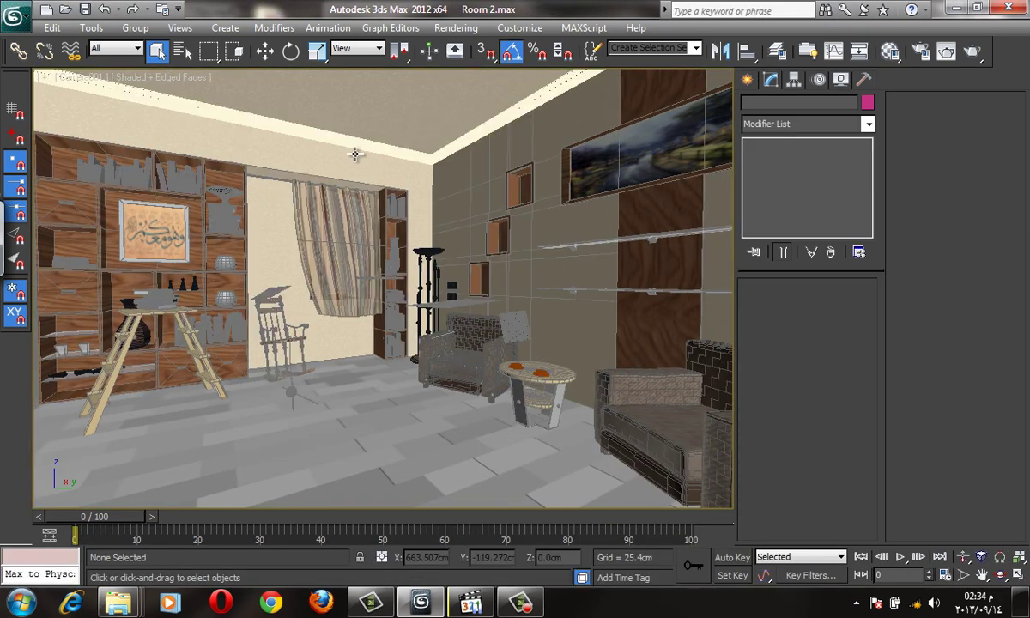
Step: Switch to Perspective view and orbit until the bookshelf wall faces head-on
key(p)
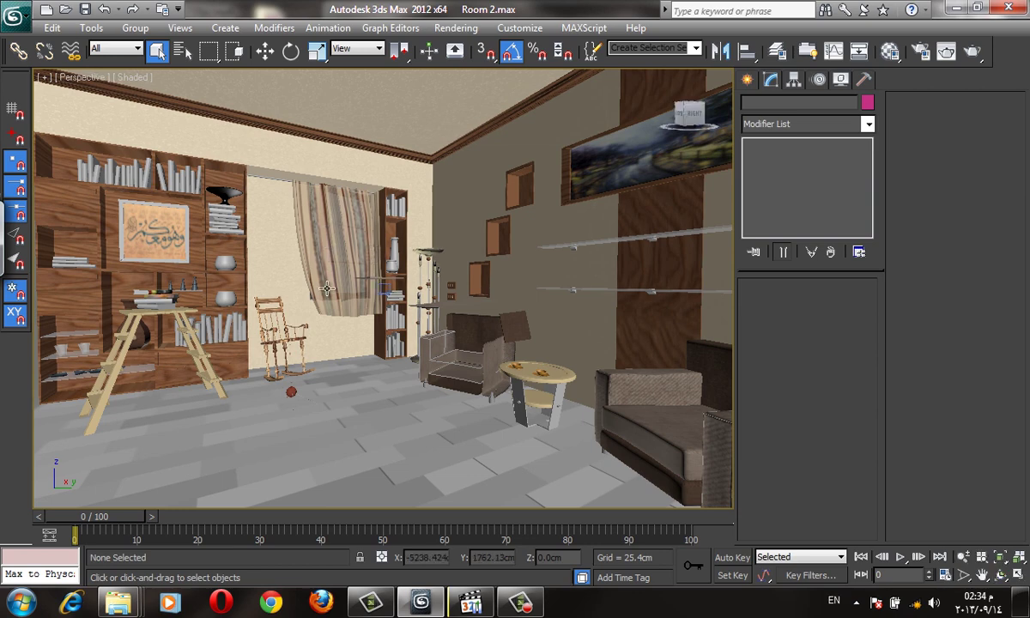
mouse_move(344, 283)
middle_down()
mouse_move(390, 292)
mouse_move(399, 280)
middle_up()
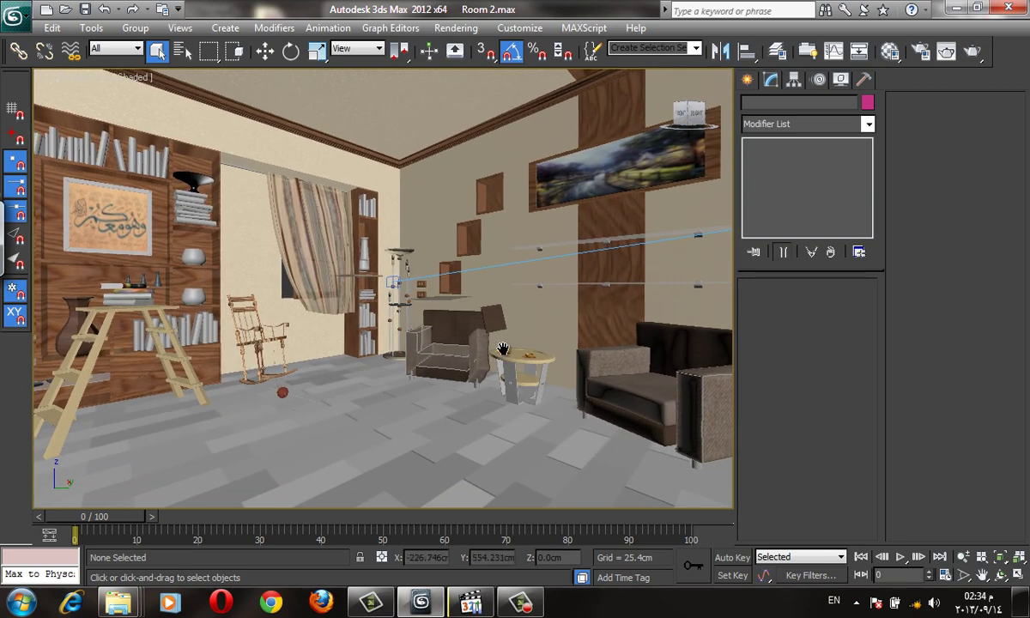
mouse_move(467, 333)
alt+middle_down()
mouse_move(434, 288)
mouse_move(617, 275)
mouse_move(571, 276)
alt+middle_up()
key(shift+z)
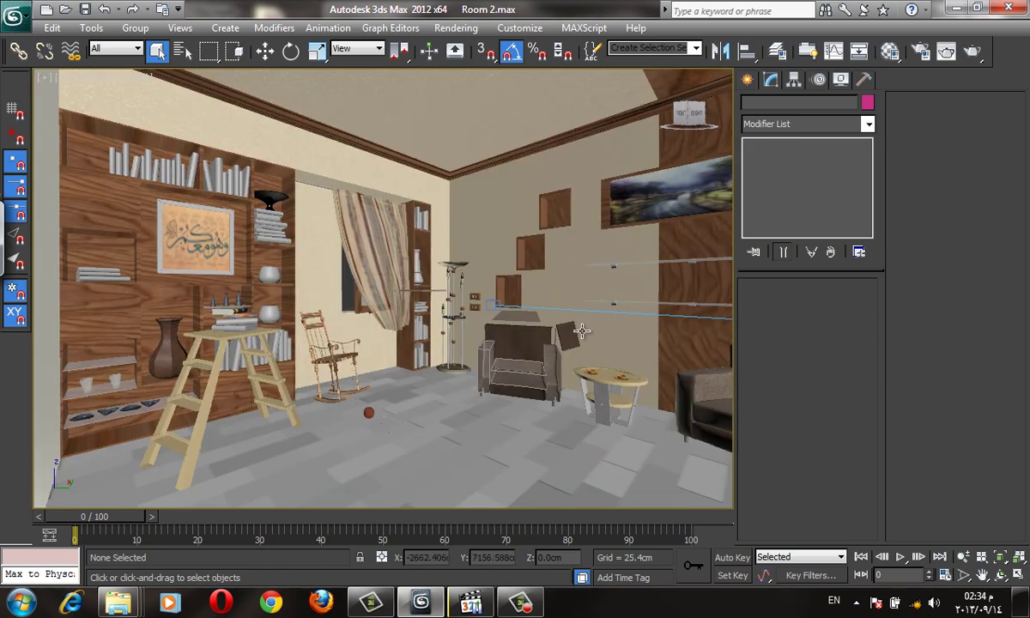
mouse_move(582, 331)
alt+middle_down()
mouse_move(557, 328)
mouse_move(572, 349)
alt+middle_up()
Step: Orbit and zoom around the armchair, then create Camera002 from the view with Ctrl+C
click(521, 385)
alt+middle_drag(521, 384, 522, 366)
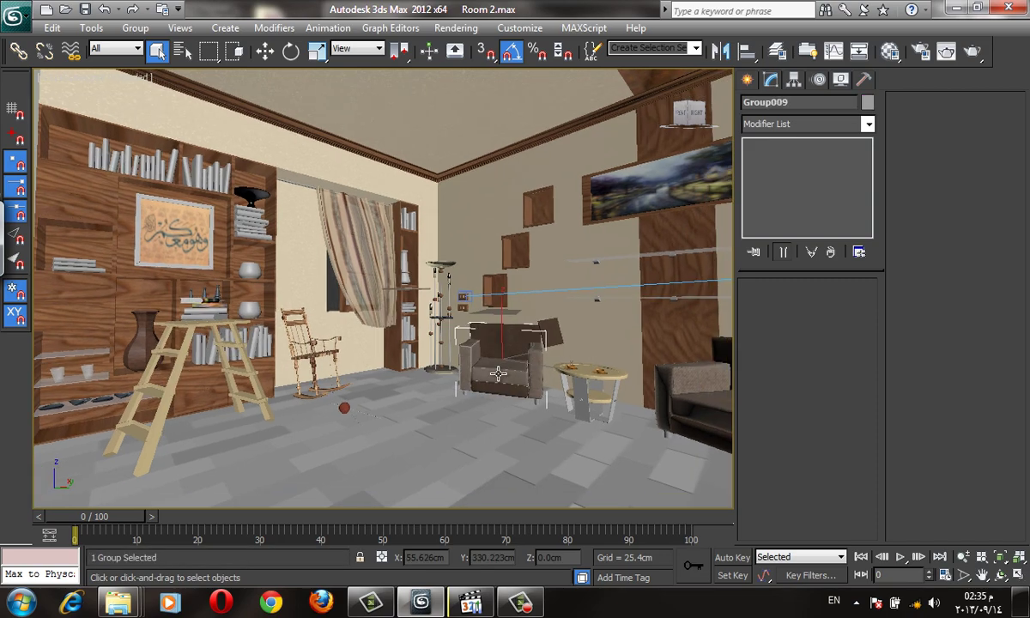
scroll(521, 366, down, 2)
scroll(523, 360, down, 3)
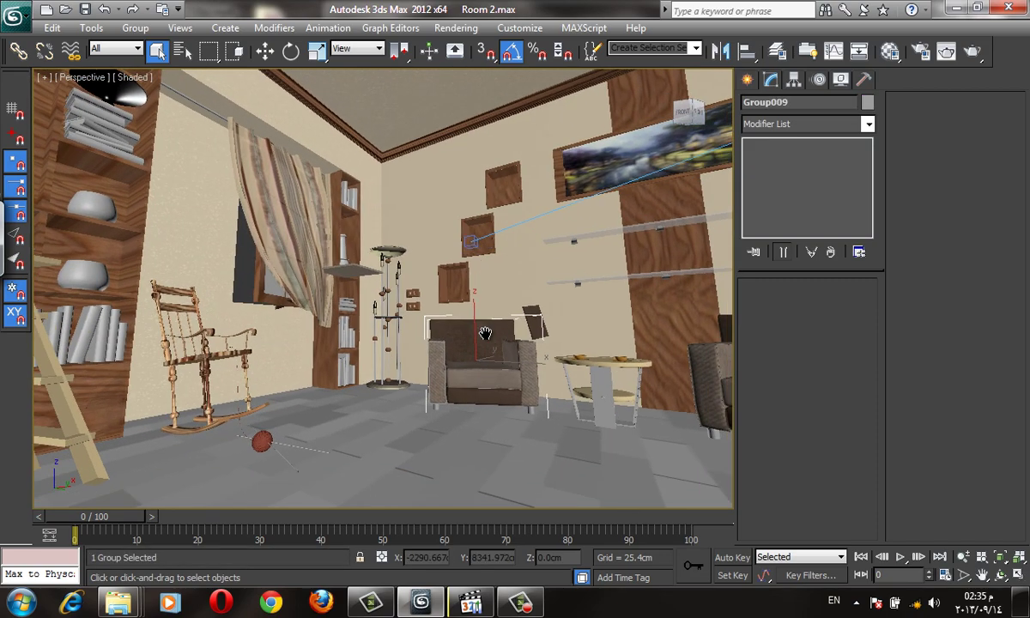
scroll(526, 356, down, 1)
scroll(528, 354, down, 3)
alt+middle_drag(527, 354, 478, 344)
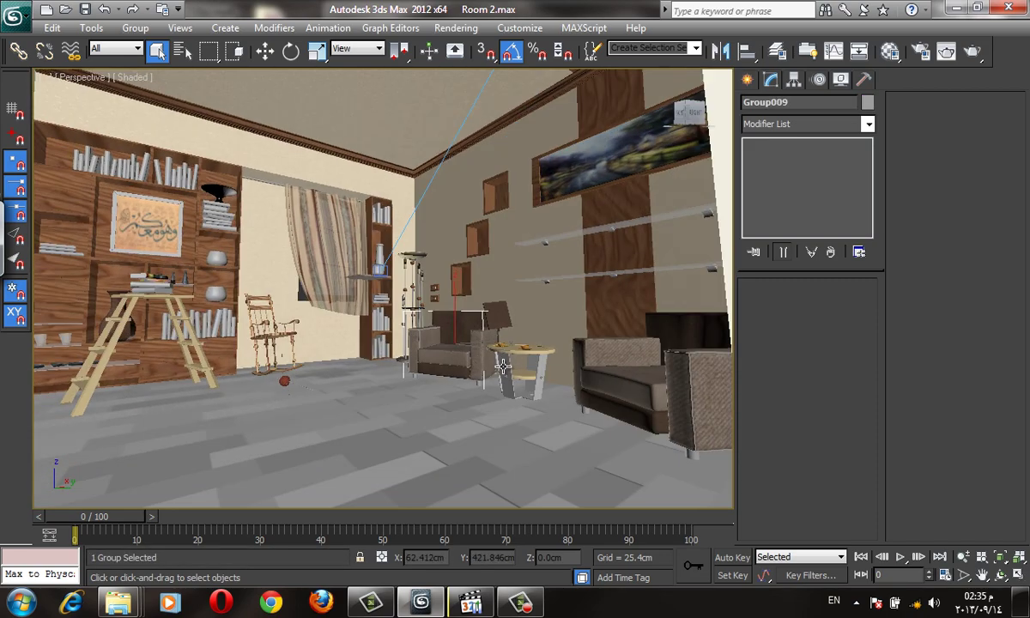
scroll(477, 344, up, 2)
scroll(477, 326, down, 2)
scroll(481, 339, down, 1)
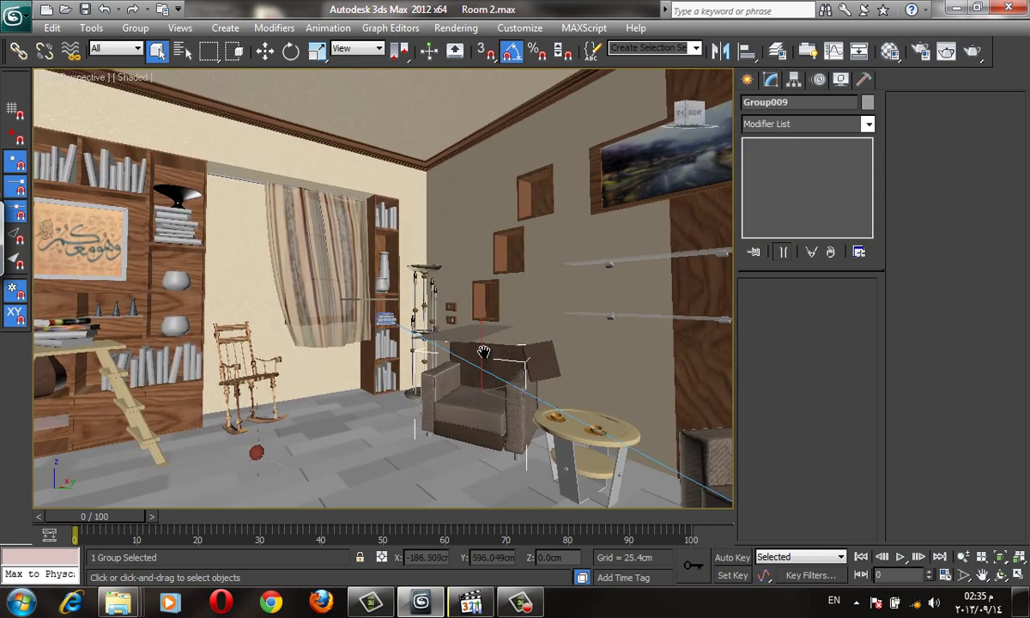
key(ctrl+c)
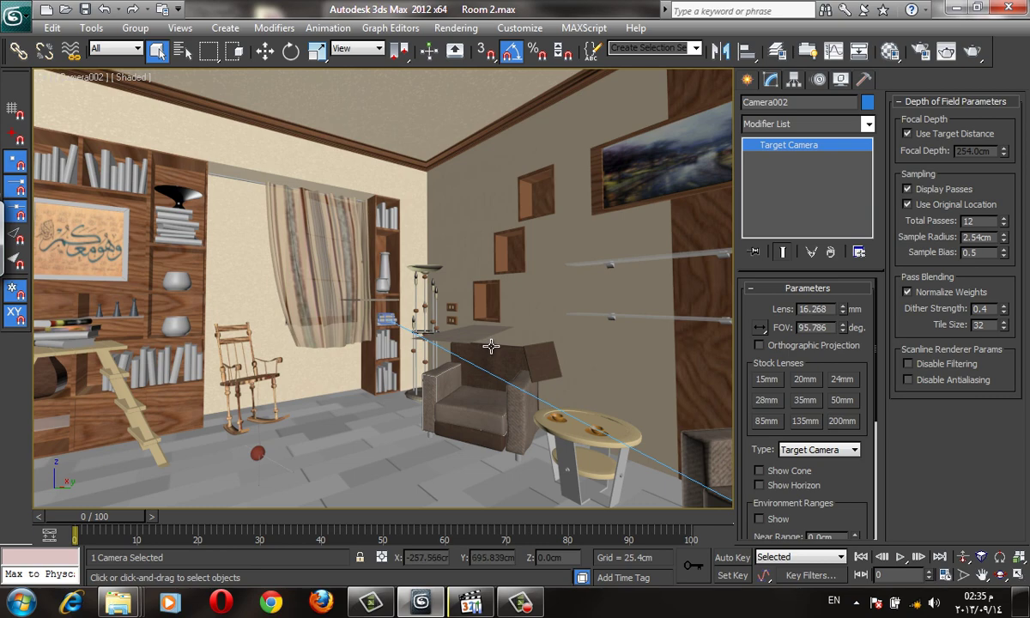
Step: Open Render Setup beside the viewport and turn on the camera view's safe frame
key(F10)
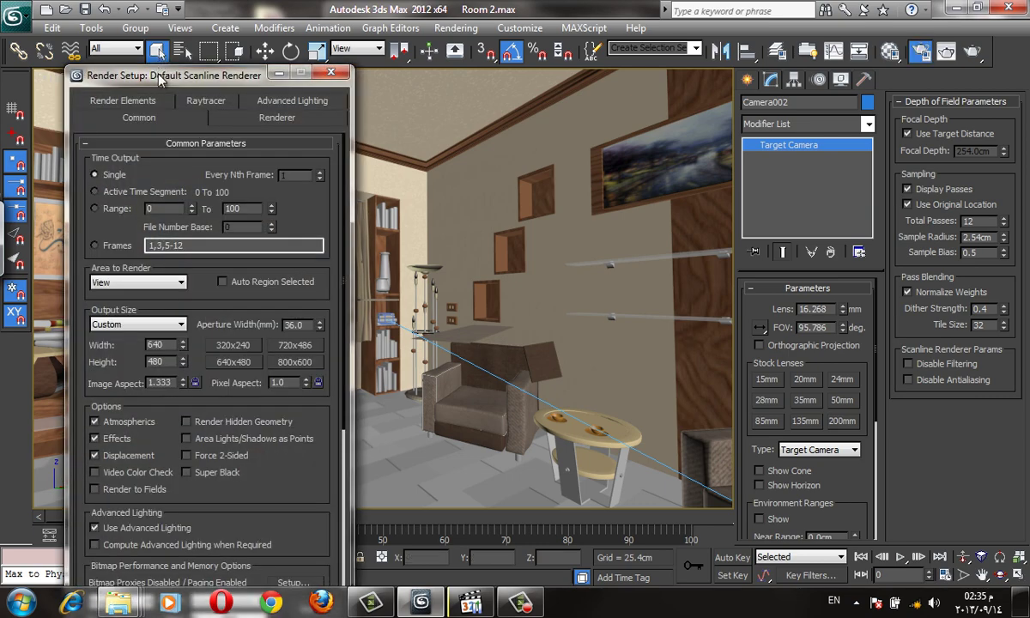
drag(160, 79, 758, 22)
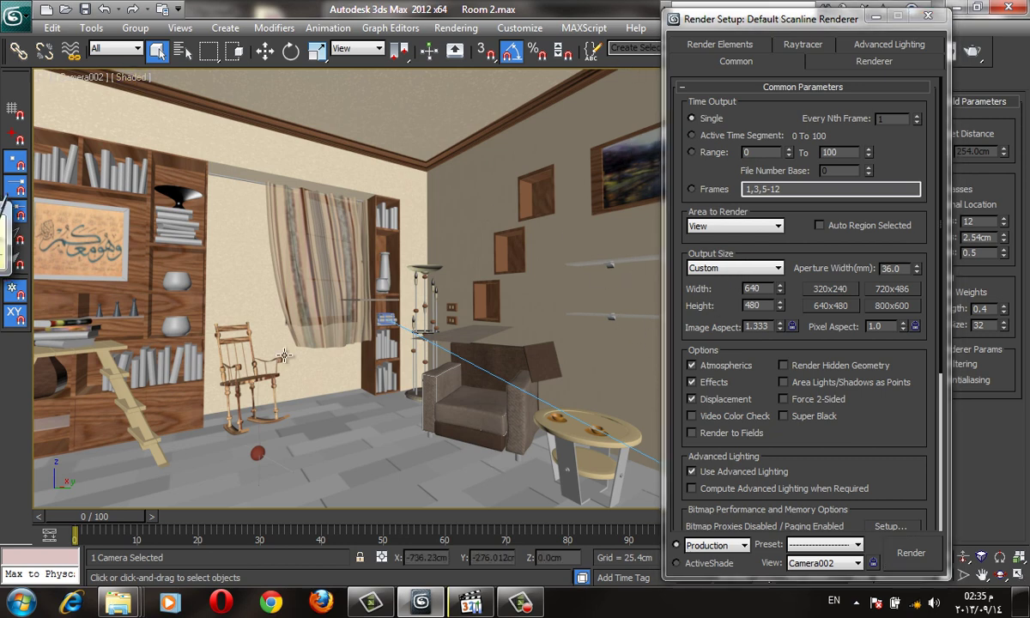
click(69, 77)
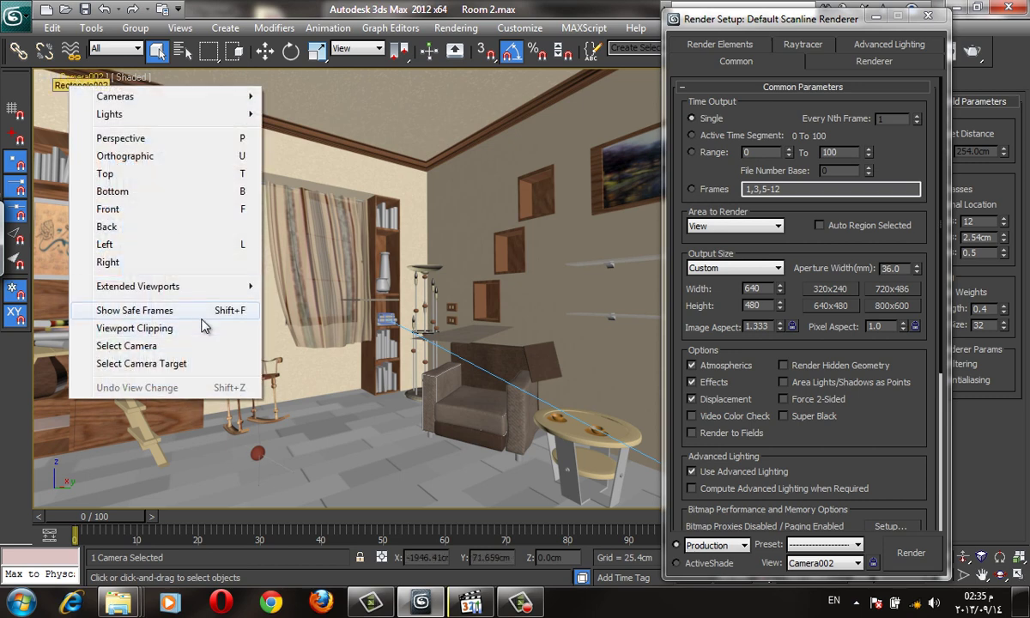
click(320, 7)
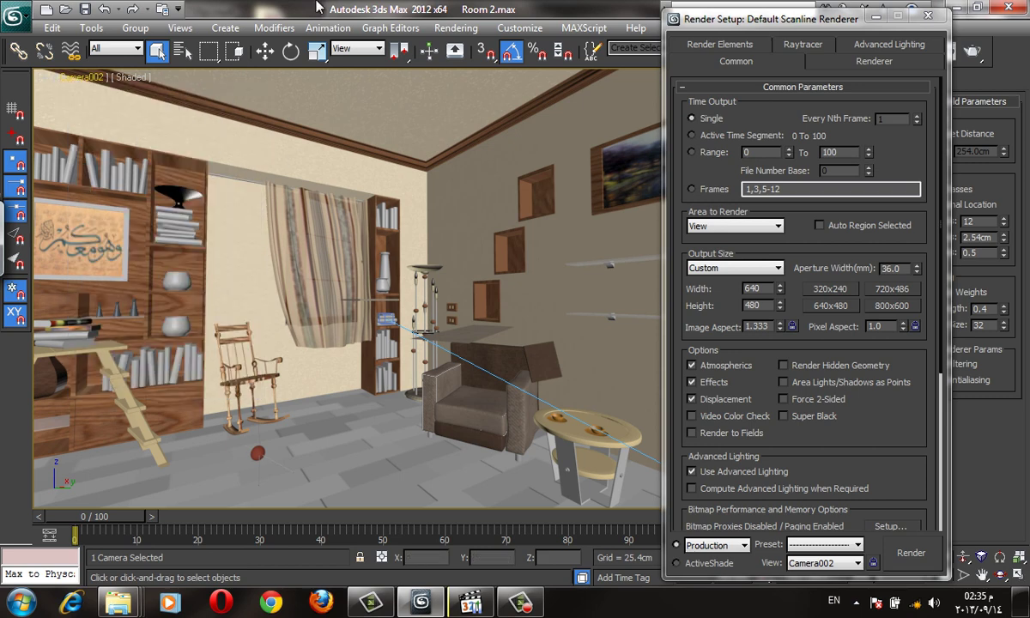
key(shift+f)
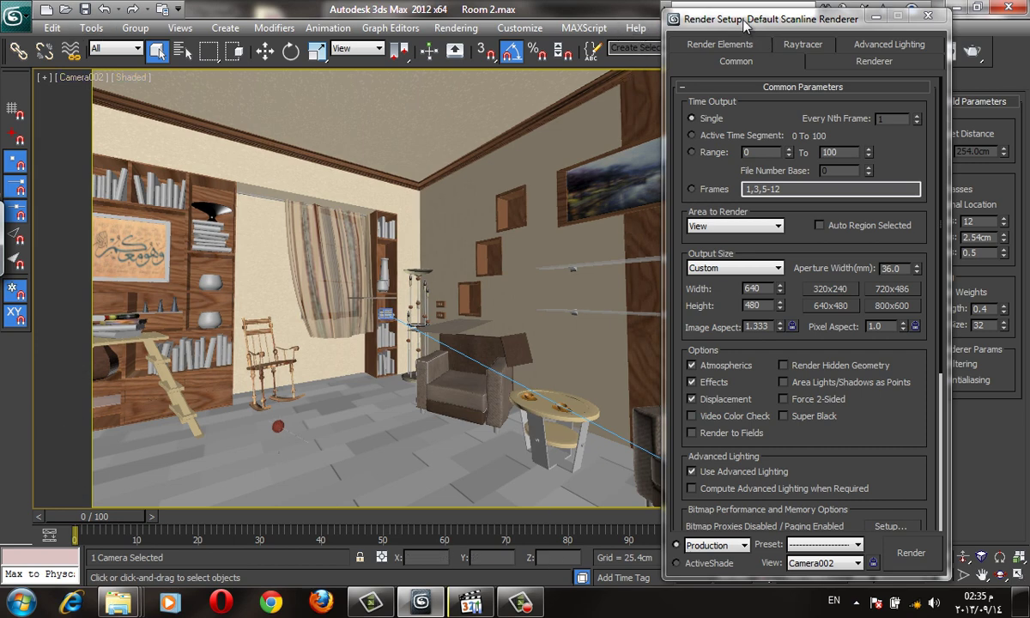
mouse_move(753, 19)
mouse_down()
mouse_move(785, 17)
mouse_move(824, 40)
mouse_up()
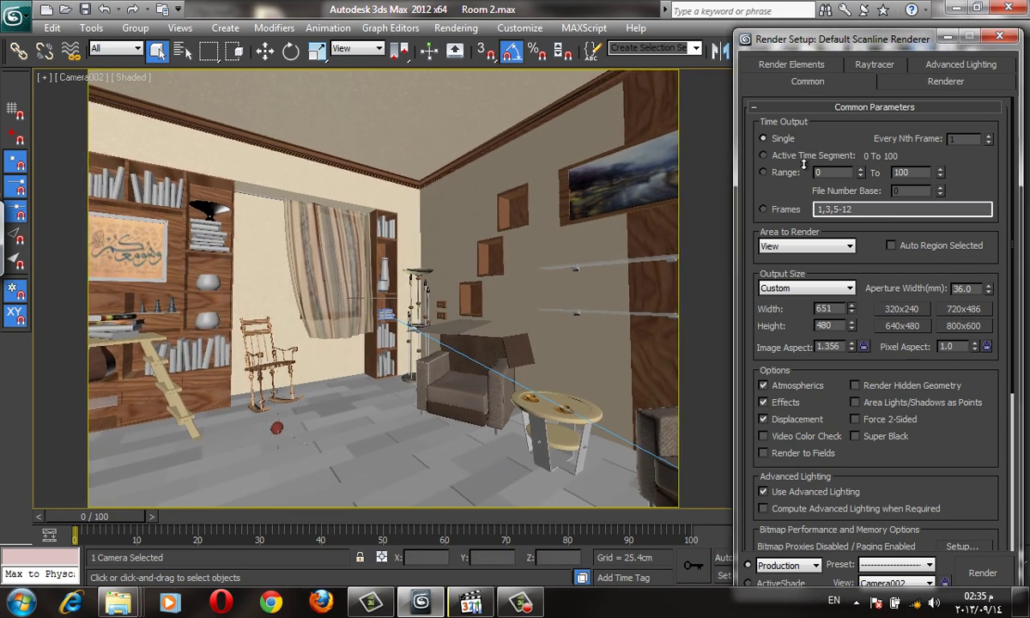
Step: Set the render output width to 1200, giving a 1200 × 900 output size
key(Tab)
click(785, 290)
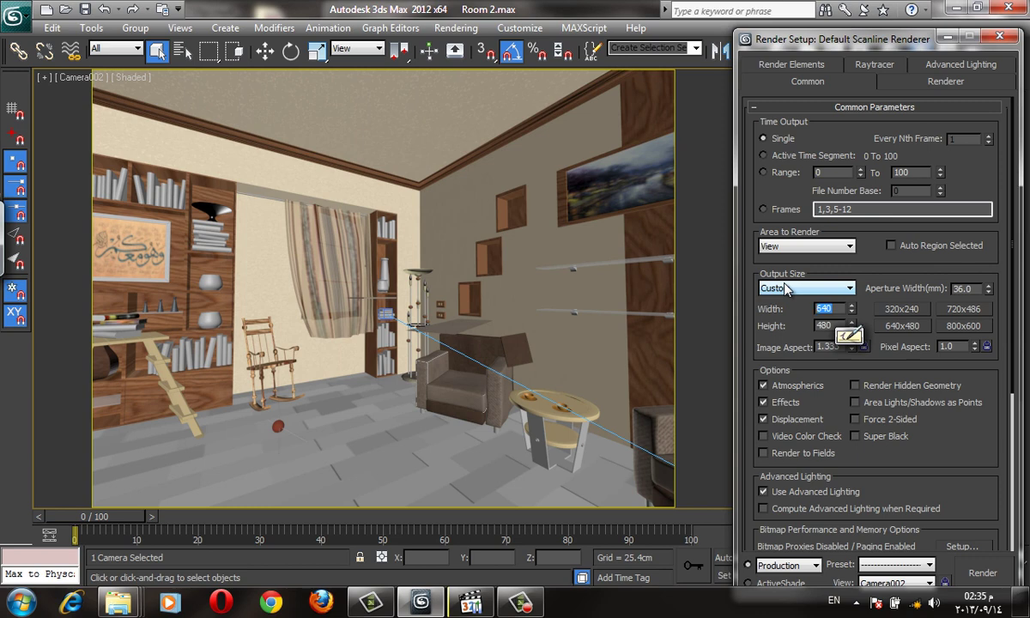
click(846, 316)
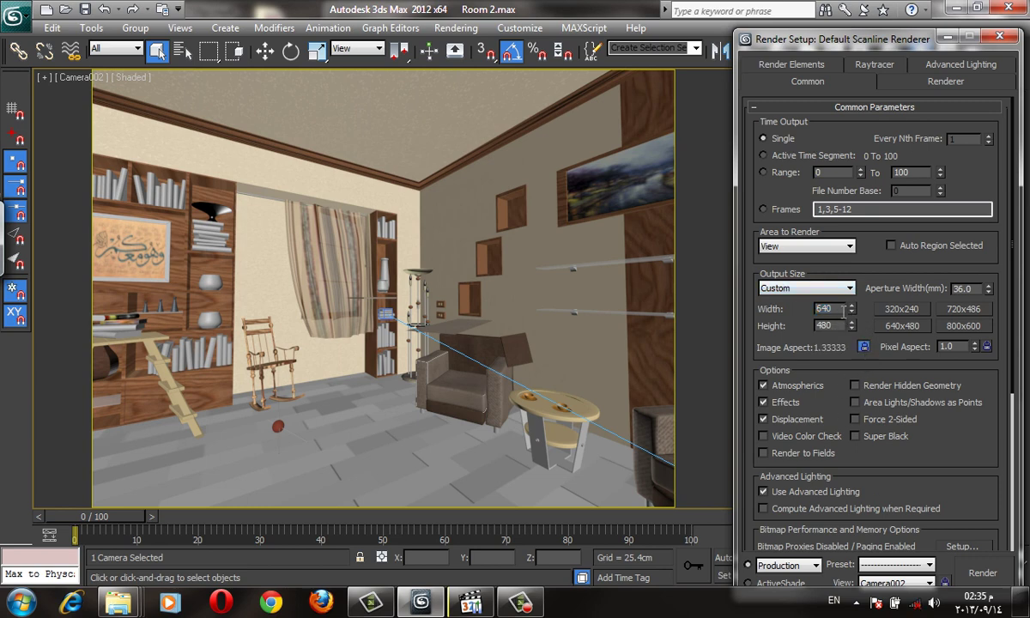
text(1200)
key(Return)
Step: Set the render output file to 11.jpg in renderoutput with JPEG quality raised near Best
drag(962, 454, 906, 258)
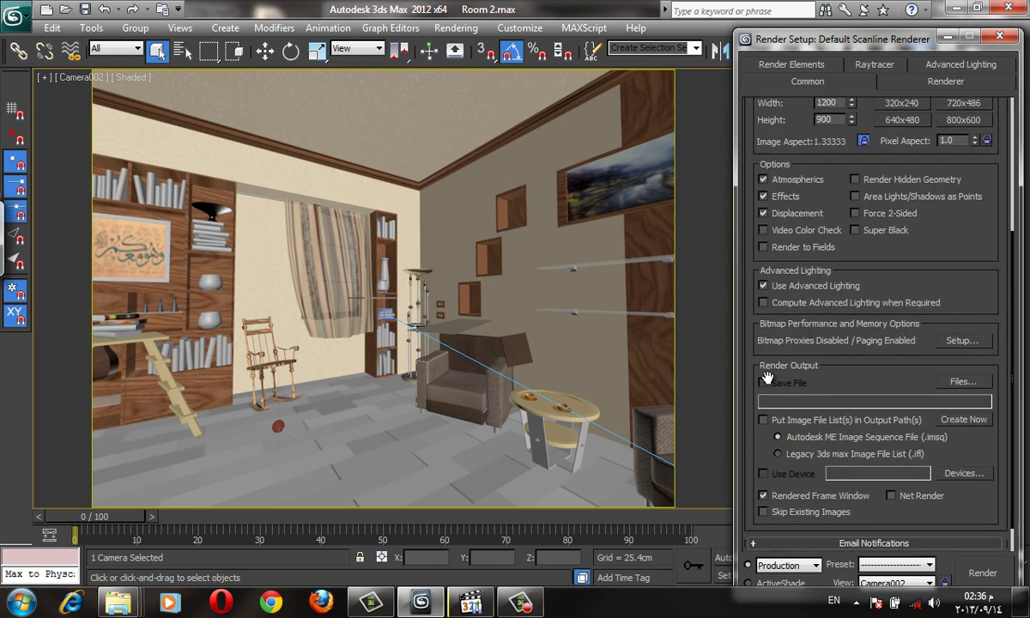
click(981, 380)
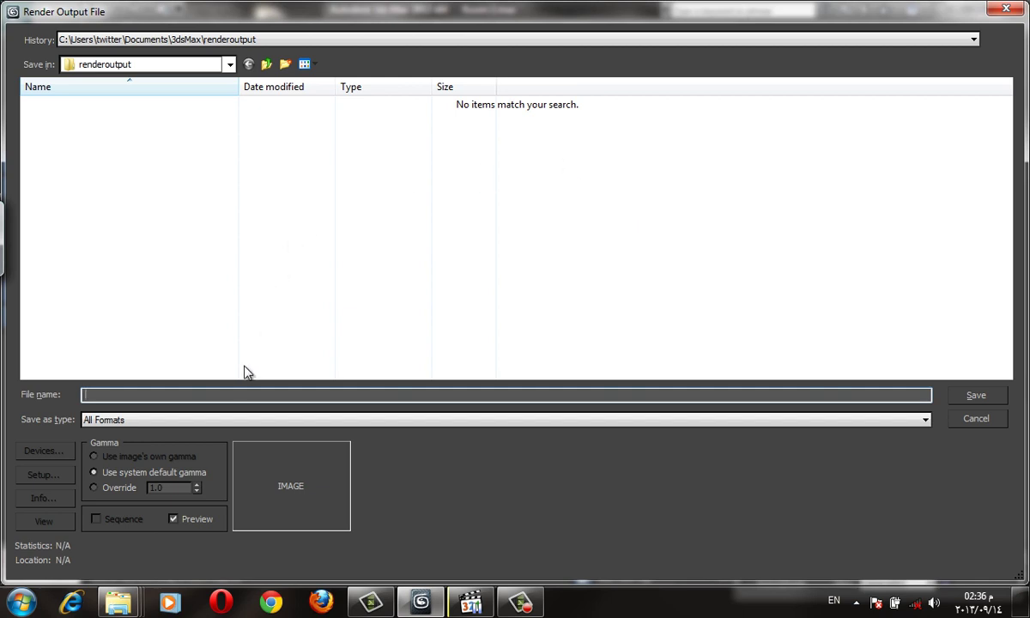
text(11)
click(214, 420)
click(135, 481)
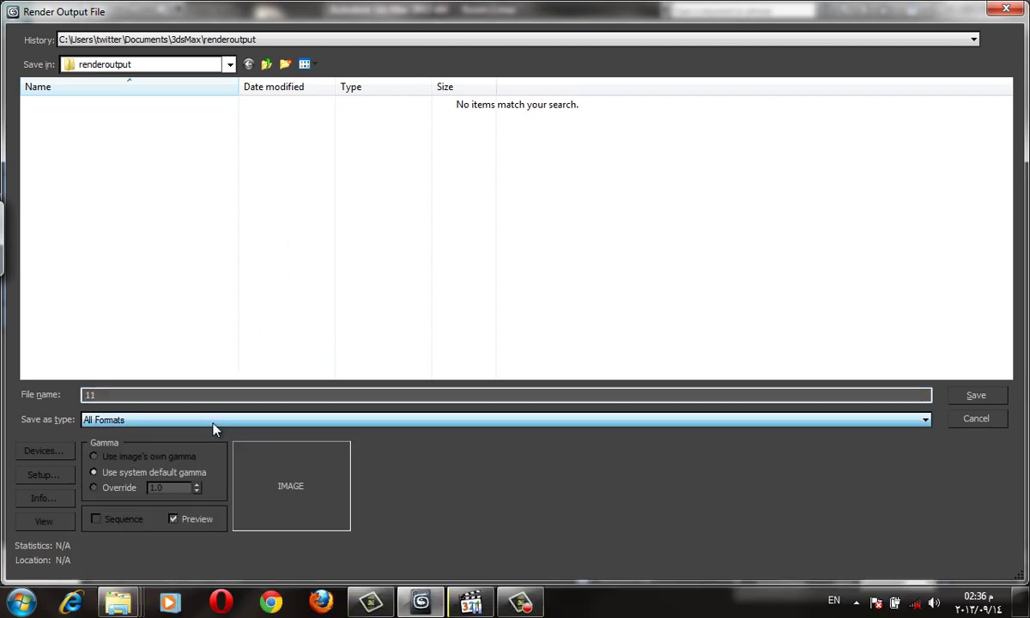
click(976, 395)
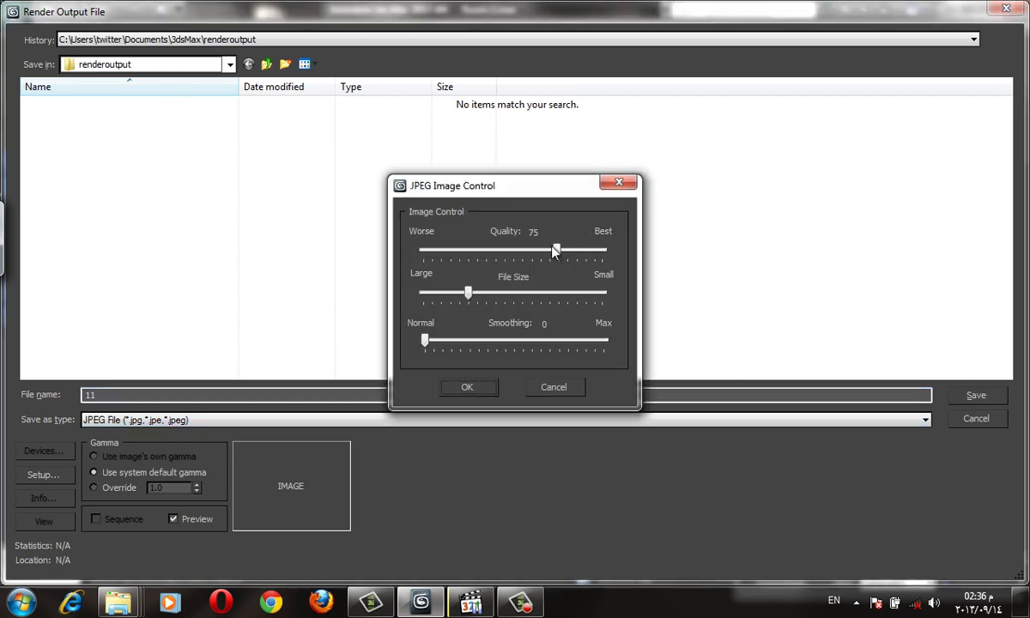
mouse_move(557, 250)
mouse_down()
mouse_move(547, 249)
mouse_move(601, 250)
mouse_up()
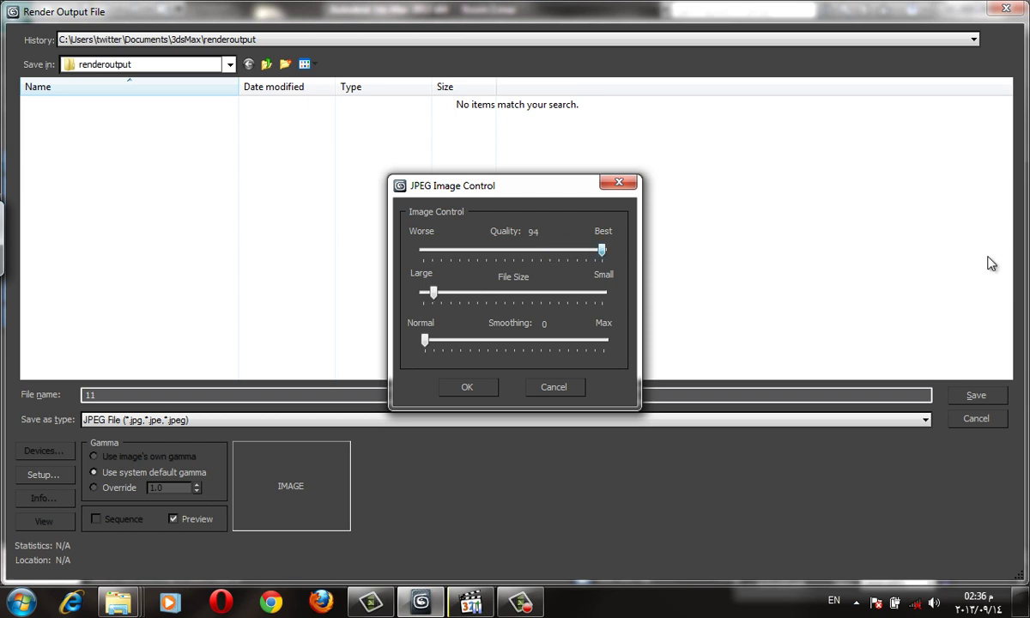
click(468, 386)
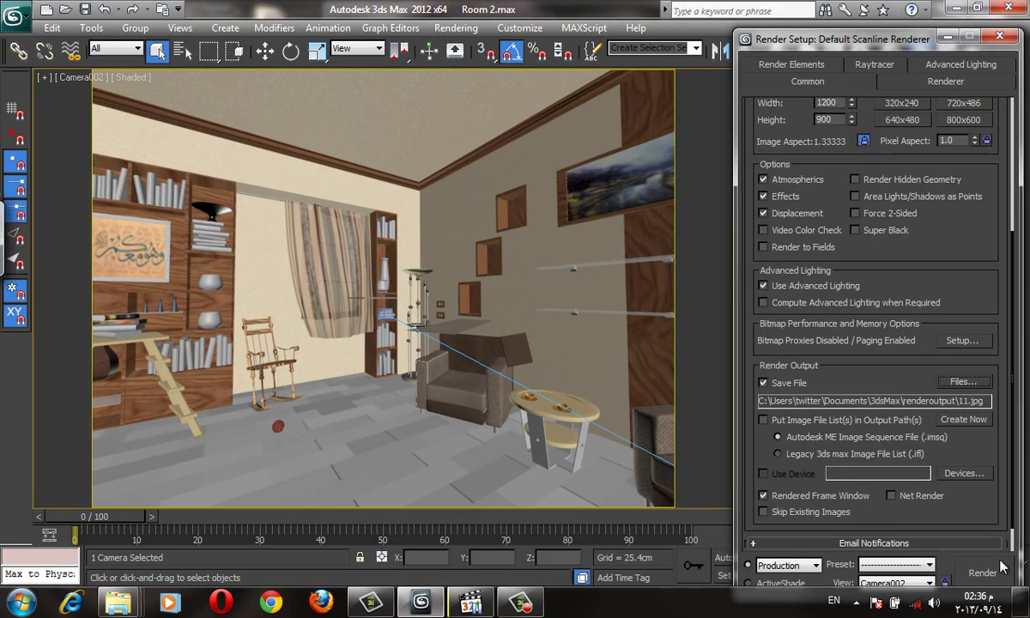